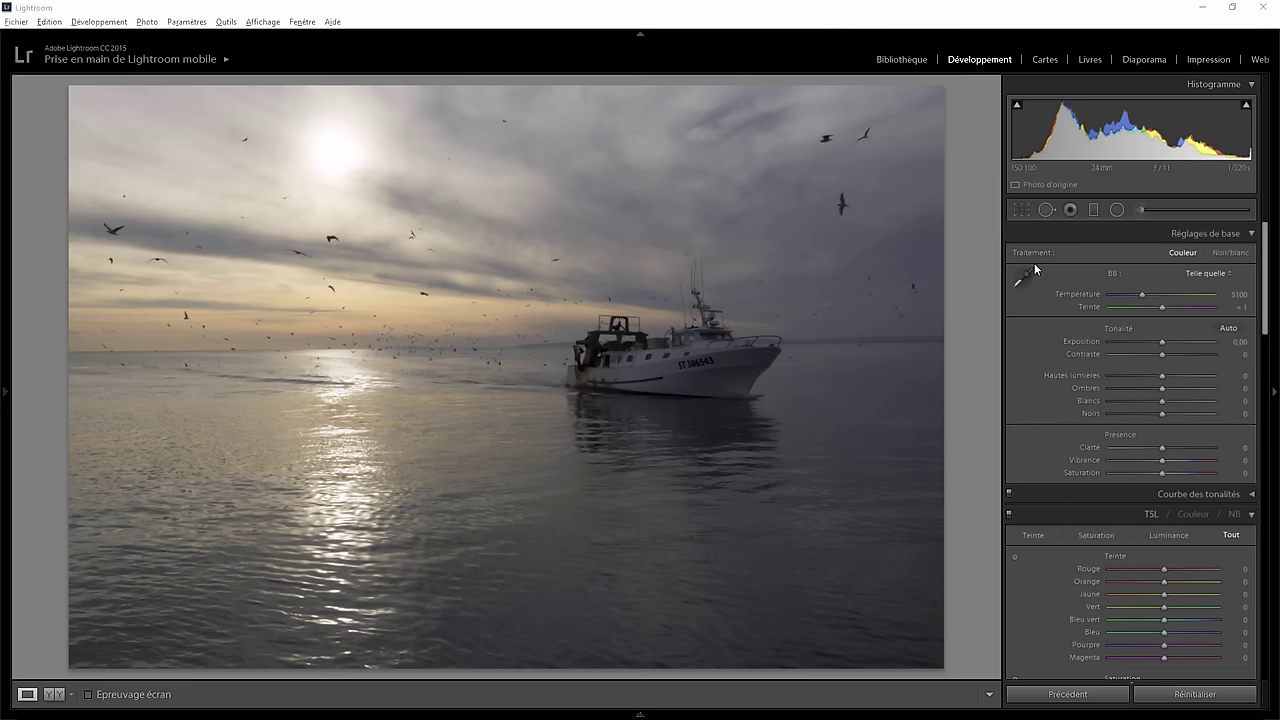
# - Straighten the seascape to a 0.20 angle against a fine grid and commit the crop
pyautogui.click(1020, 211)
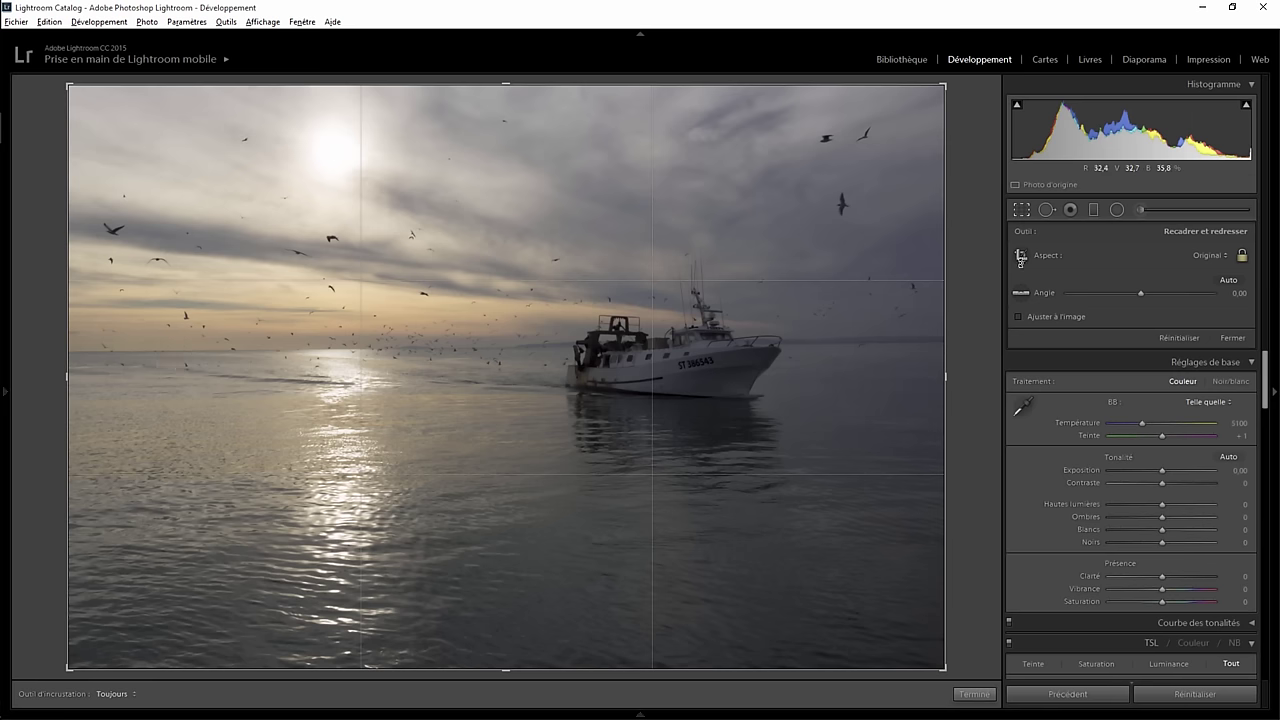
pyautogui.click(1231, 292)
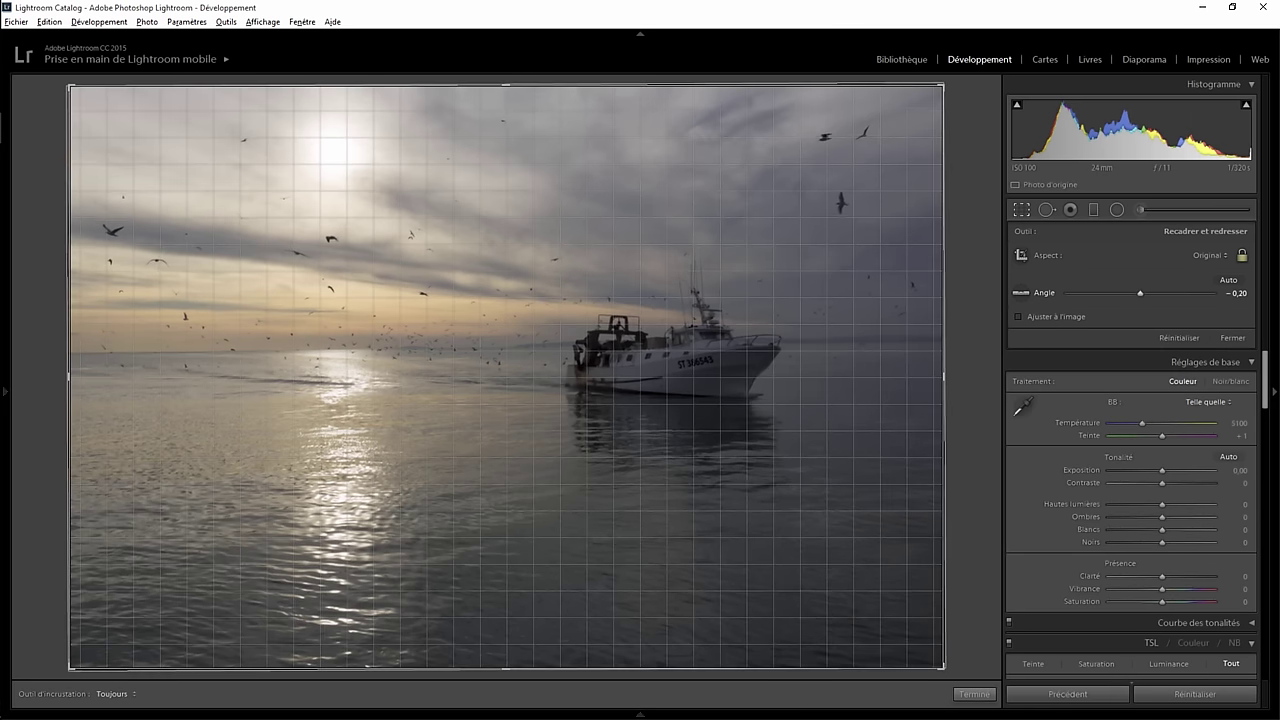
pyautogui.press('Up')
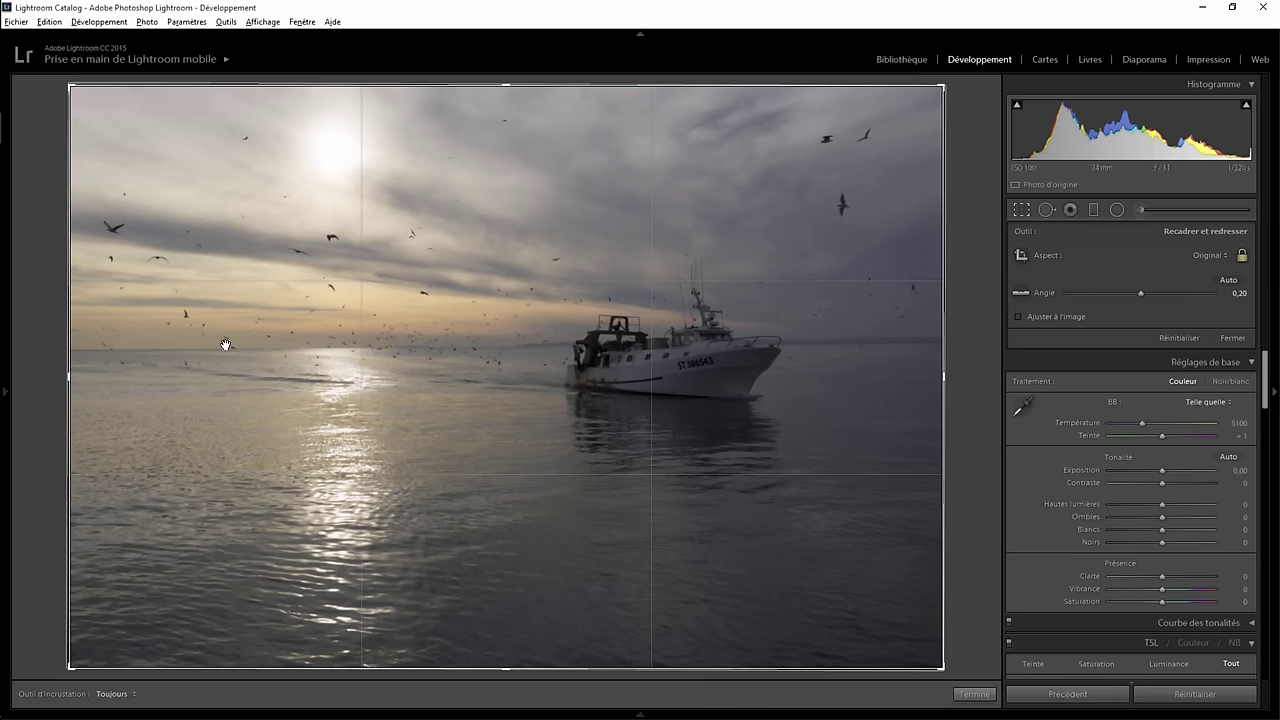
pyautogui.click(978, 693)
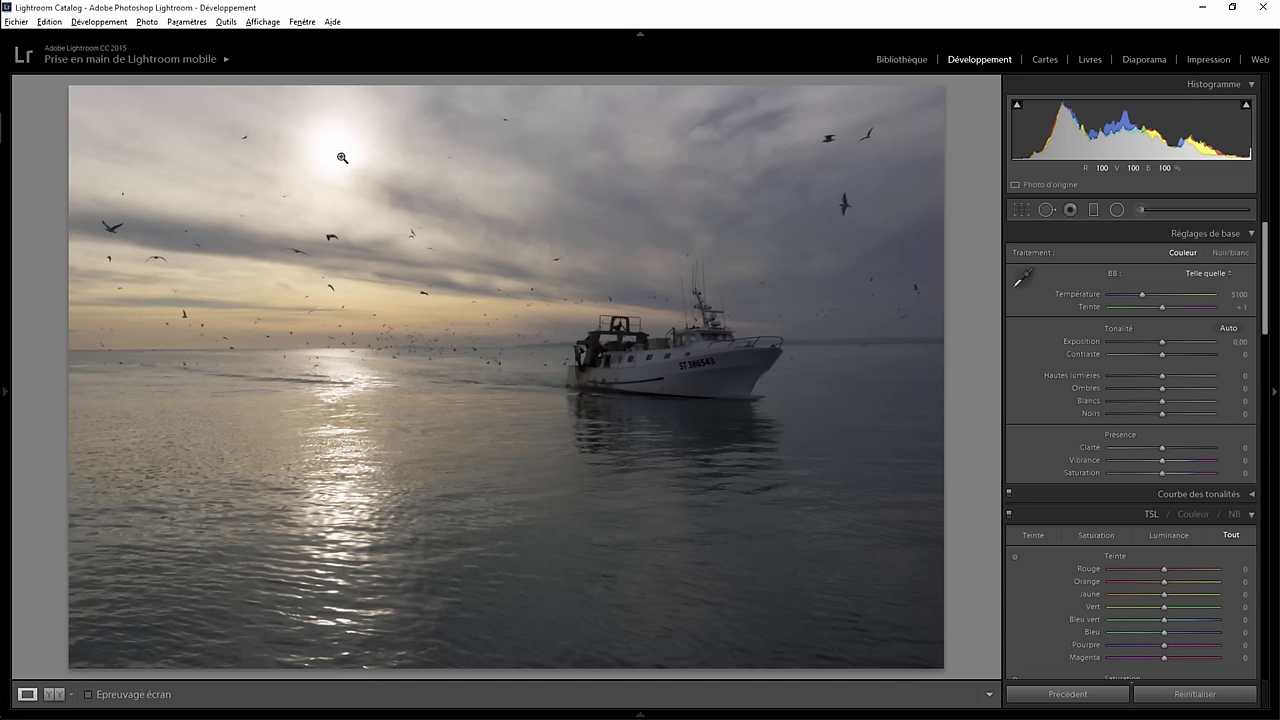
# - Add a radial filter around the sun with Highlights −39, Whites −23 and feather 100
pyautogui.click(1117, 209)
pyautogui.moveTo(331, 154)
pyautogui.mouseDown()
pyautogui.moveTo(380, 193)
pyautogui.moveTo(334, 157)
pyautogui.mouseUp()
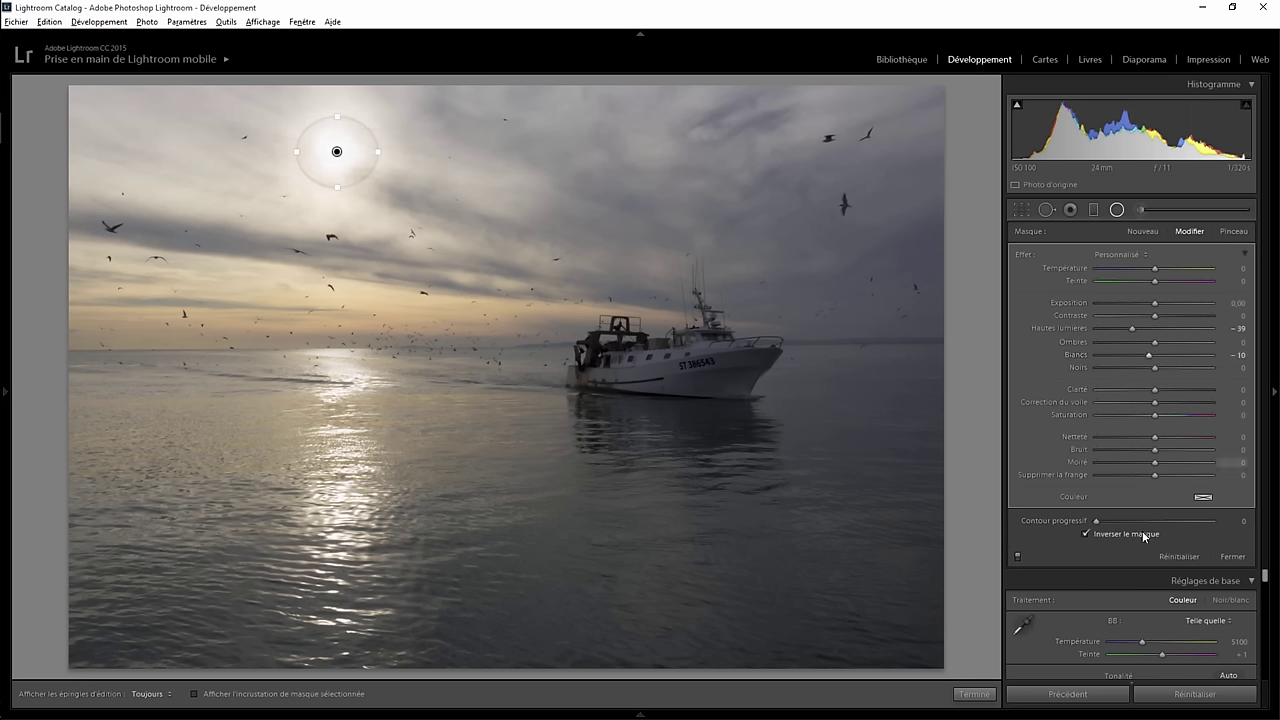
pyautogui.moveTo(1102, 520); pyautogui.dragTo(1233, 528)
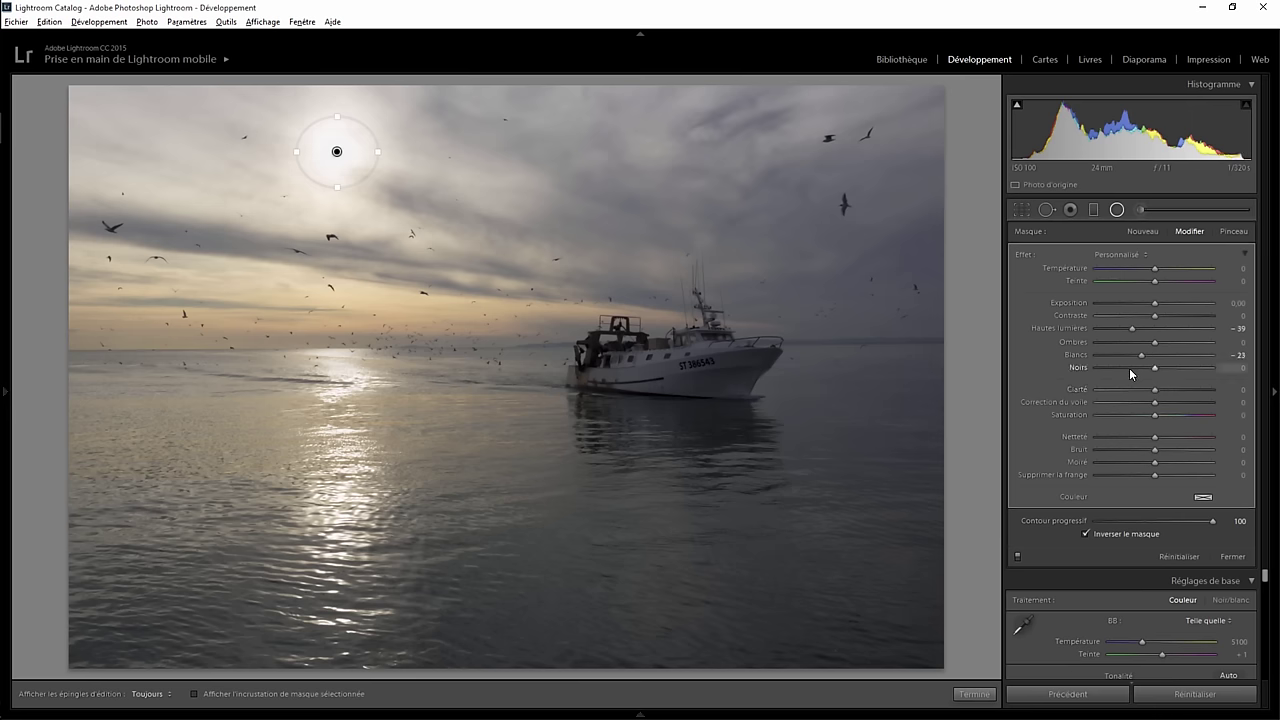
pyautogui.click(975, 694)
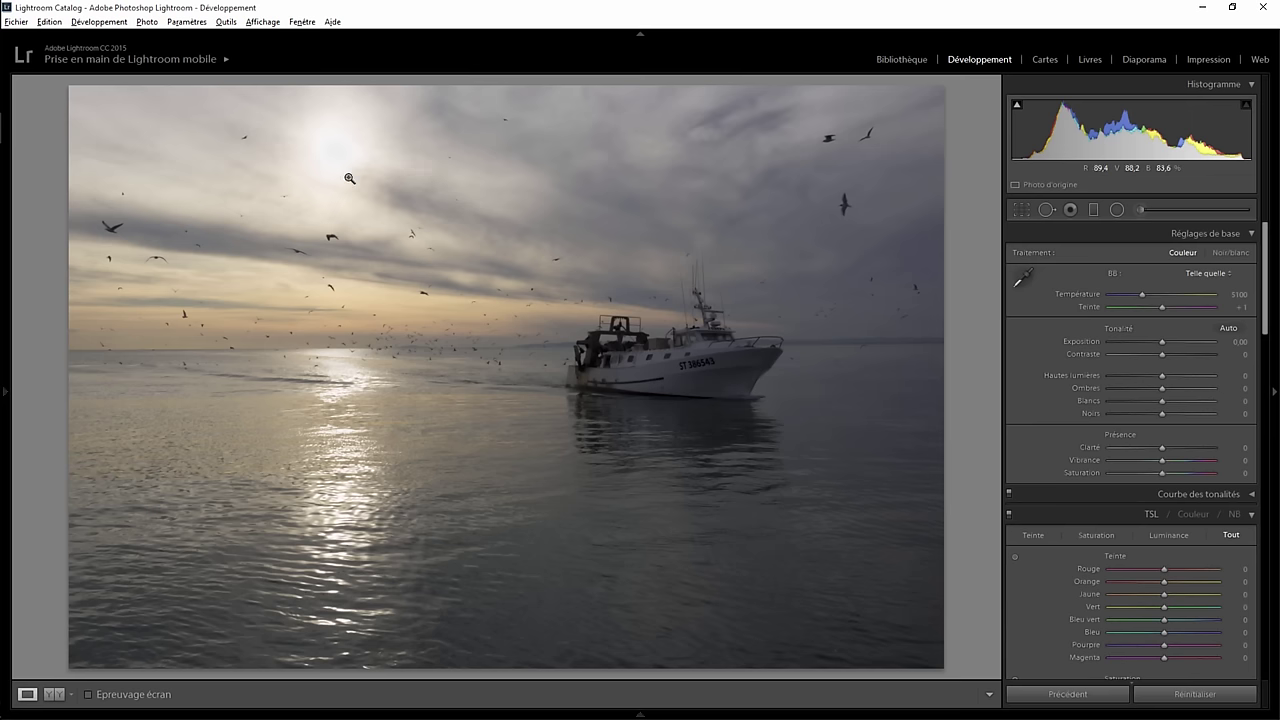
# - Heal three strokes around the sun in Heal mode, sampling each from clear sky to the right
pyautogui.click(1046, 209)
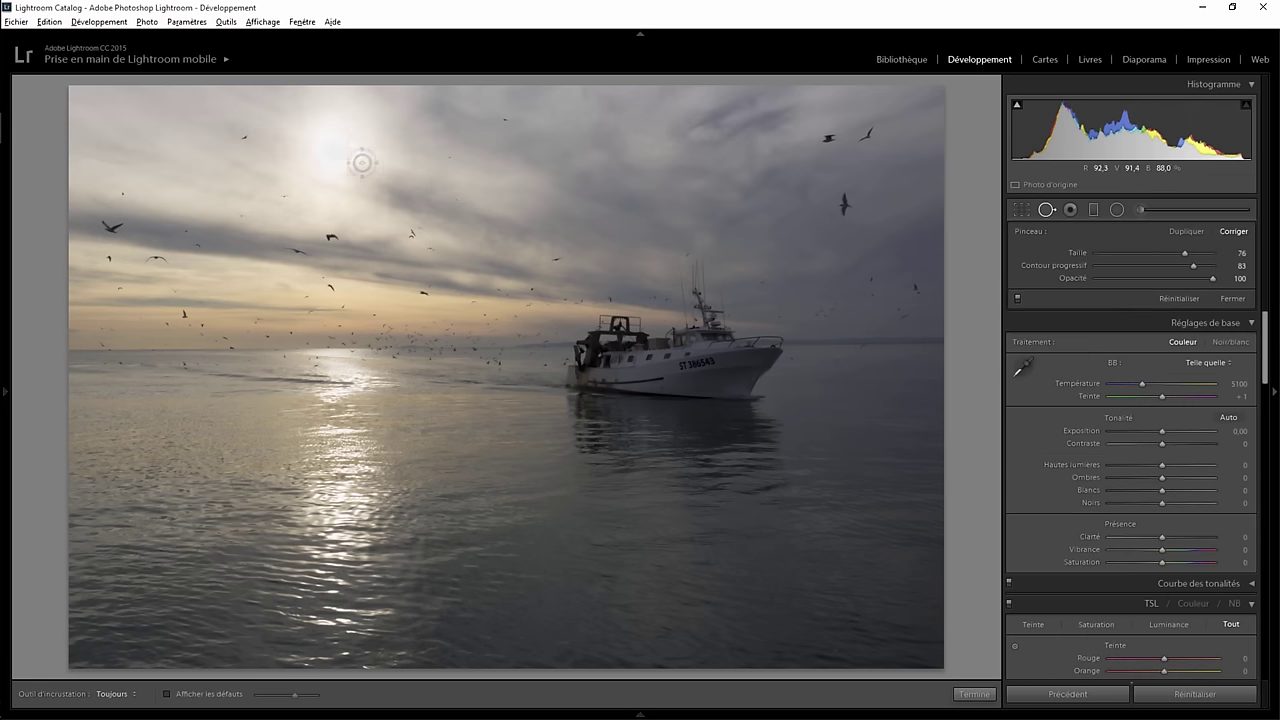
pyautogui.moveTo(323, 132); pyautogui.dragTo(365, 152)
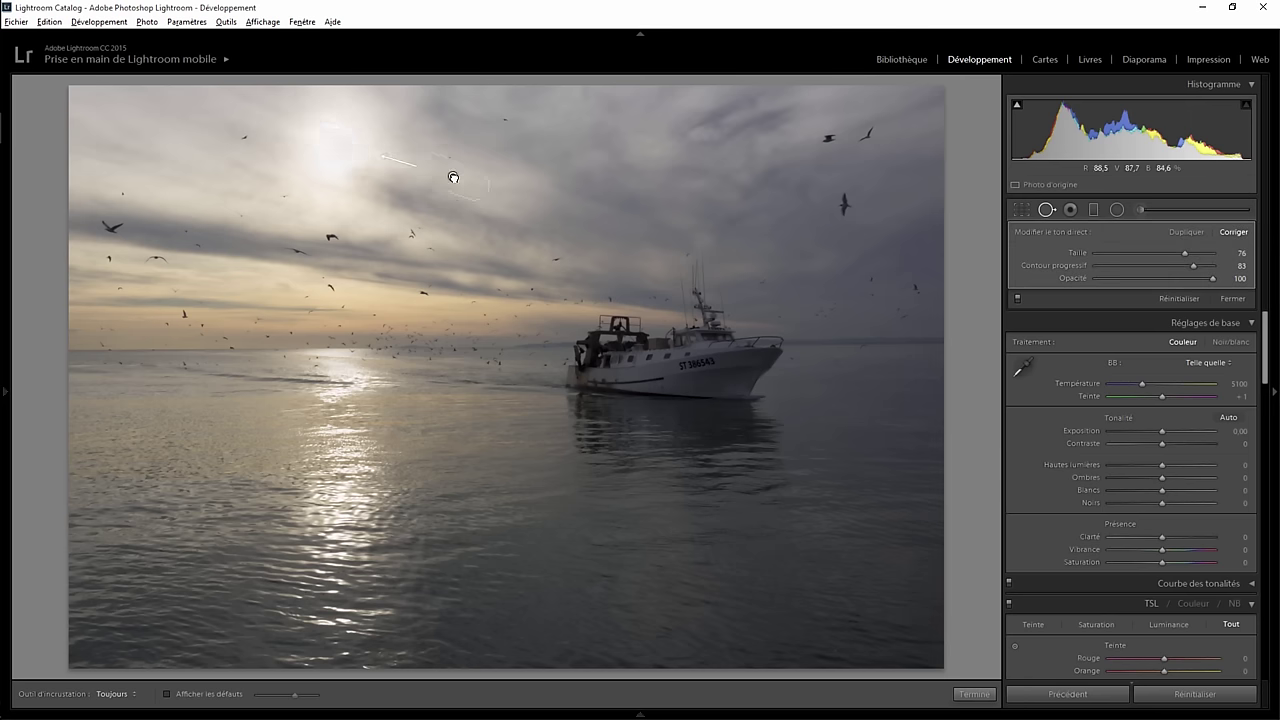
pyautogui.moveTo(453, 177); pyautogui.dragTo(483, 185)
pyautogui.moveTo(314, 152); pyautogui.dragTo(362, 172)
pyautogui.moveTo(310, 217); pyautogui.dragTo(501, 187)
pyautogui.moveTo(320, 172); pyautogui.dragTo(345, 177)
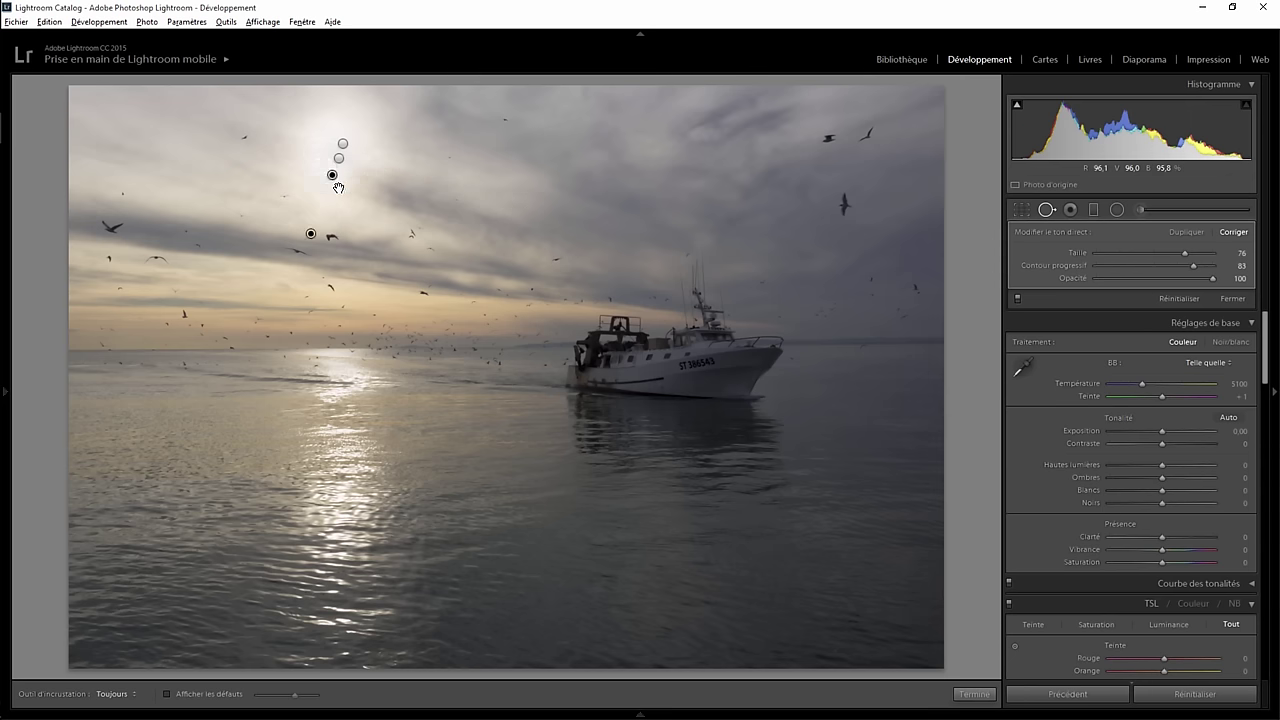
pyautogui.moveTo(309, 233)
pyautogui.mouseDown()
pyautogui.moveTo(487, 203)
pyautogui.moveTo(506, 188)
pyautogui.moveTo(483, 183)
pyautogui.mouseUp()
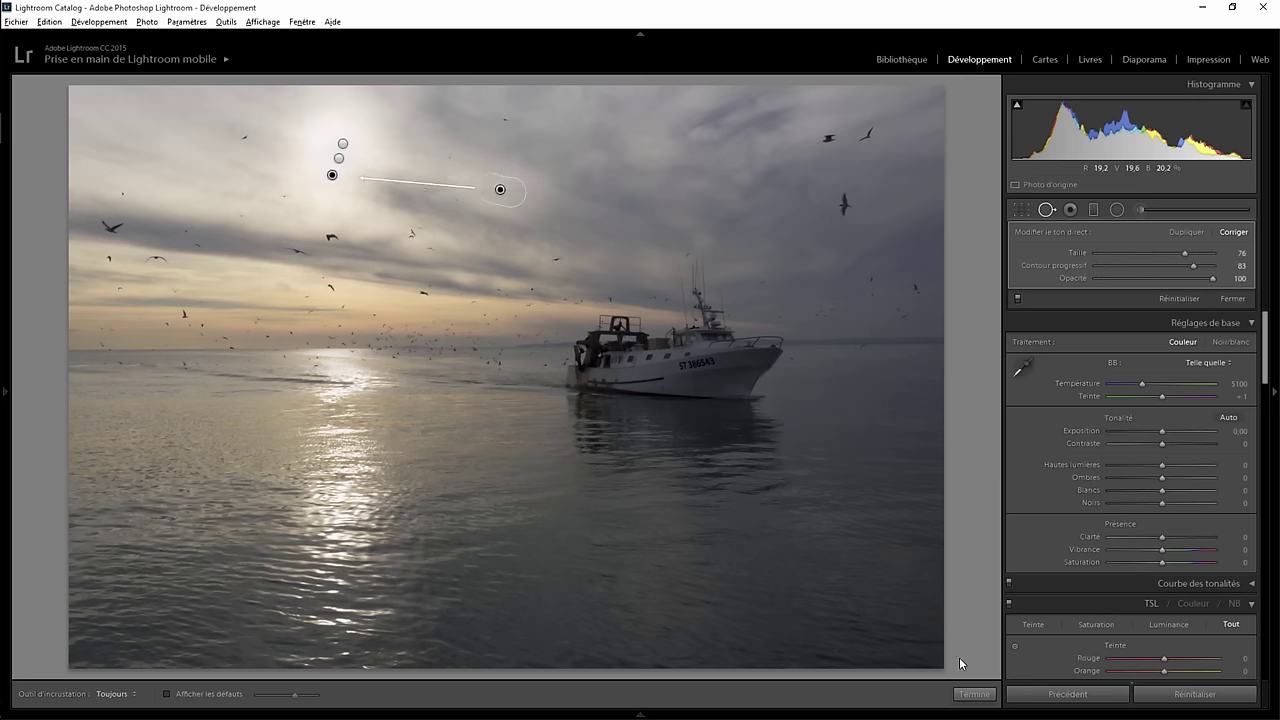
pyautogui.click(973, 694)
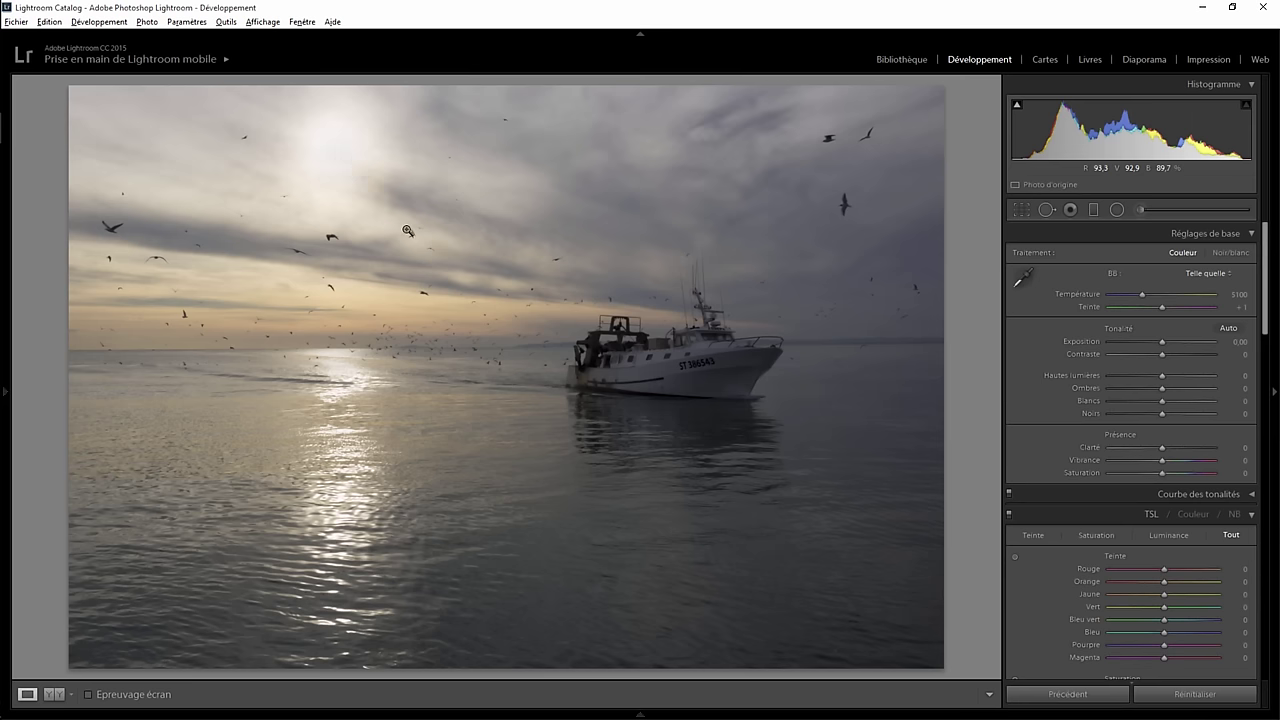
# - Draw a small, perfectly circular radial filter centred on the sun
pyautogui.click(1117, 209)
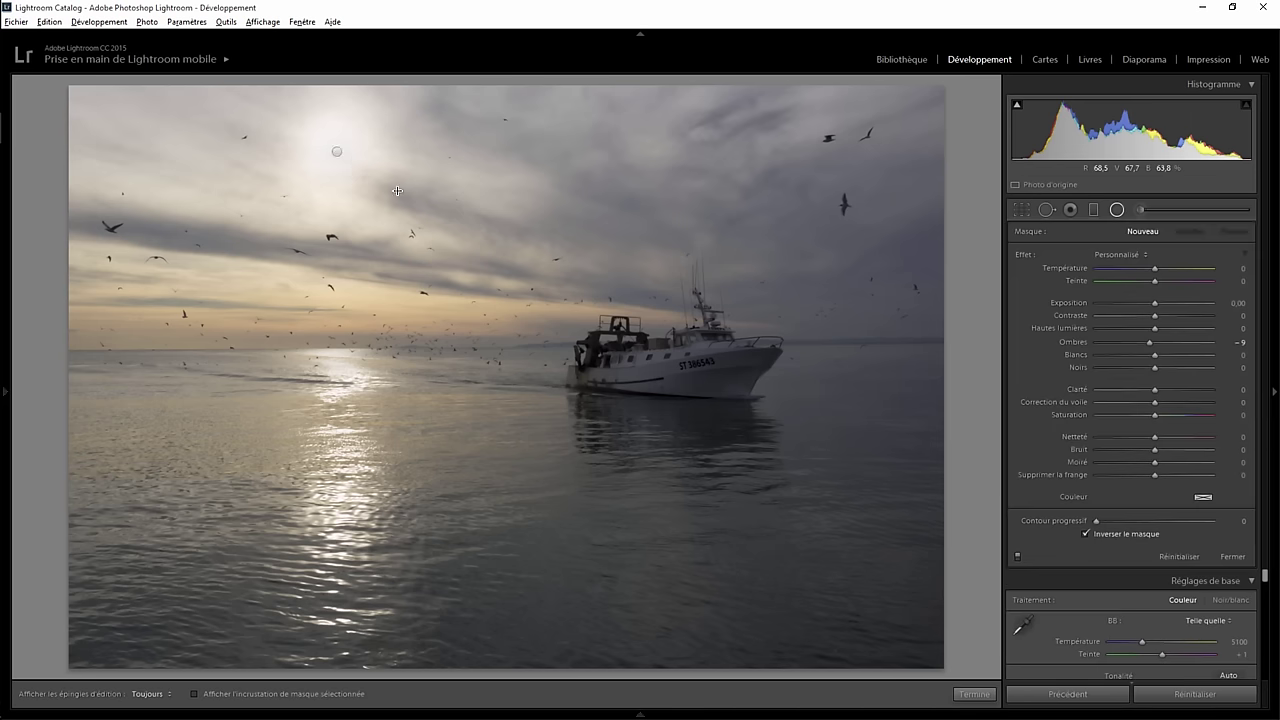
pyautogui.moveTo(337, 152); pyautogui.dragTo(344, 160)
pyautogui.press('shift')
pyautogui.moveTo(344, 160)
pyautogui.mouseDown()
pyautogui.moveTo(358, 203)
pyautogui.moveTo(340, 173)
pyautogui.mouseUp()
pyautogui.moveTo(340, 173); pyautogui.dragTo(336, 152)
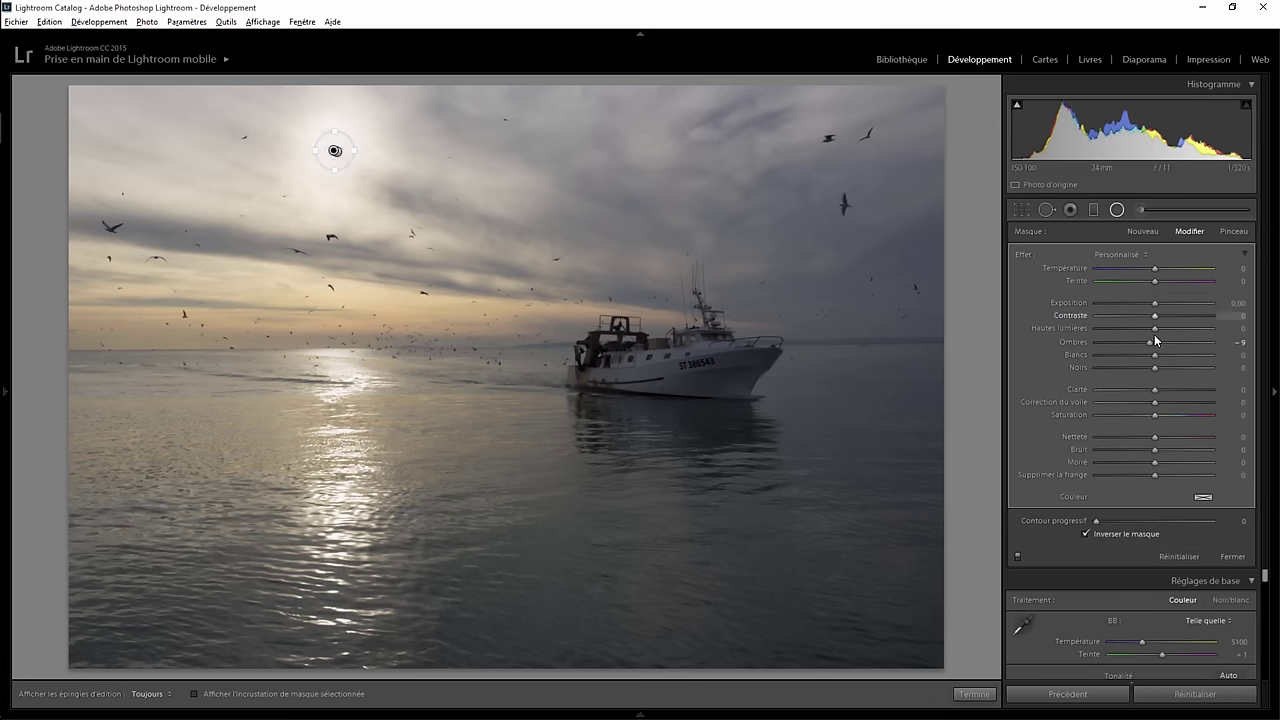
# - Give the sun circle feather 100, reset its effects and raise Exposure to about 2.34
pyautogui.moveTo(1096, 521); pyautogui.dragTo(1213, 521)
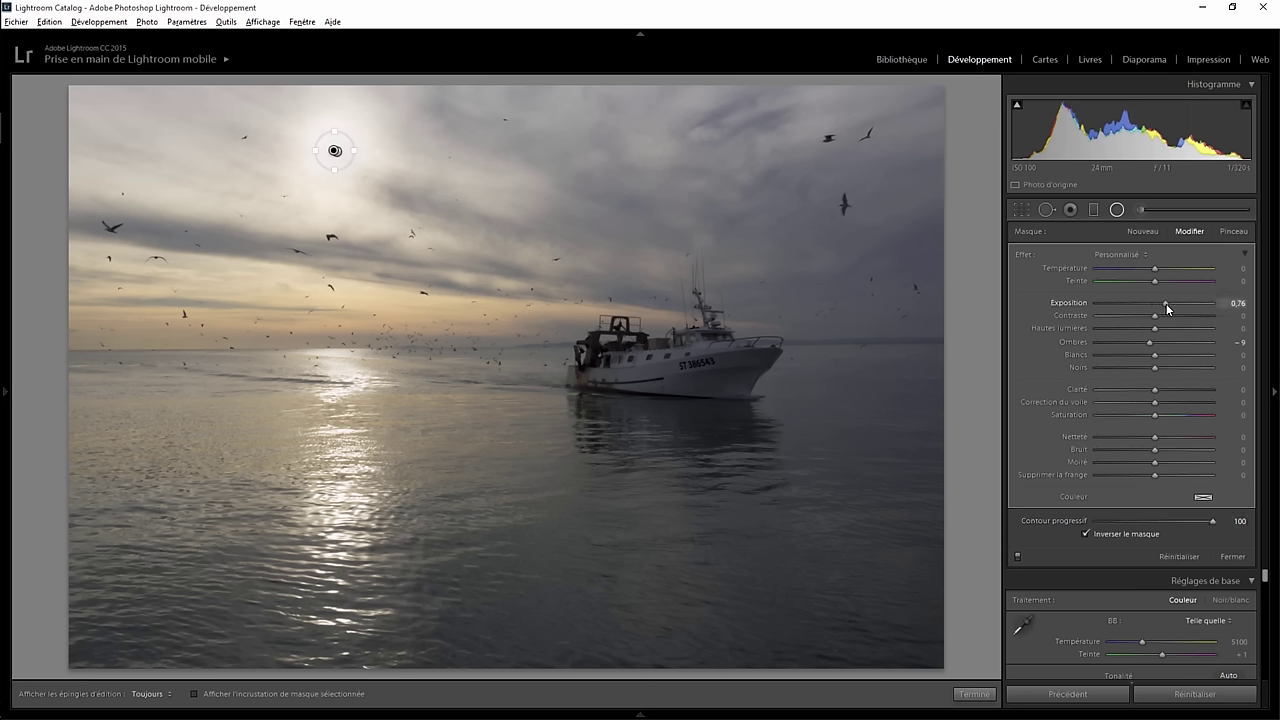
pyautogui.moveTo(1167, 309); pyautogui.dragTo(1188, 313)
pyautogui.doubleClick(1025, 256)
pyautogui.moveTo(1184, 308); pyautogui.dragTo(1190, 308)
pyautogui.click(974, 694)
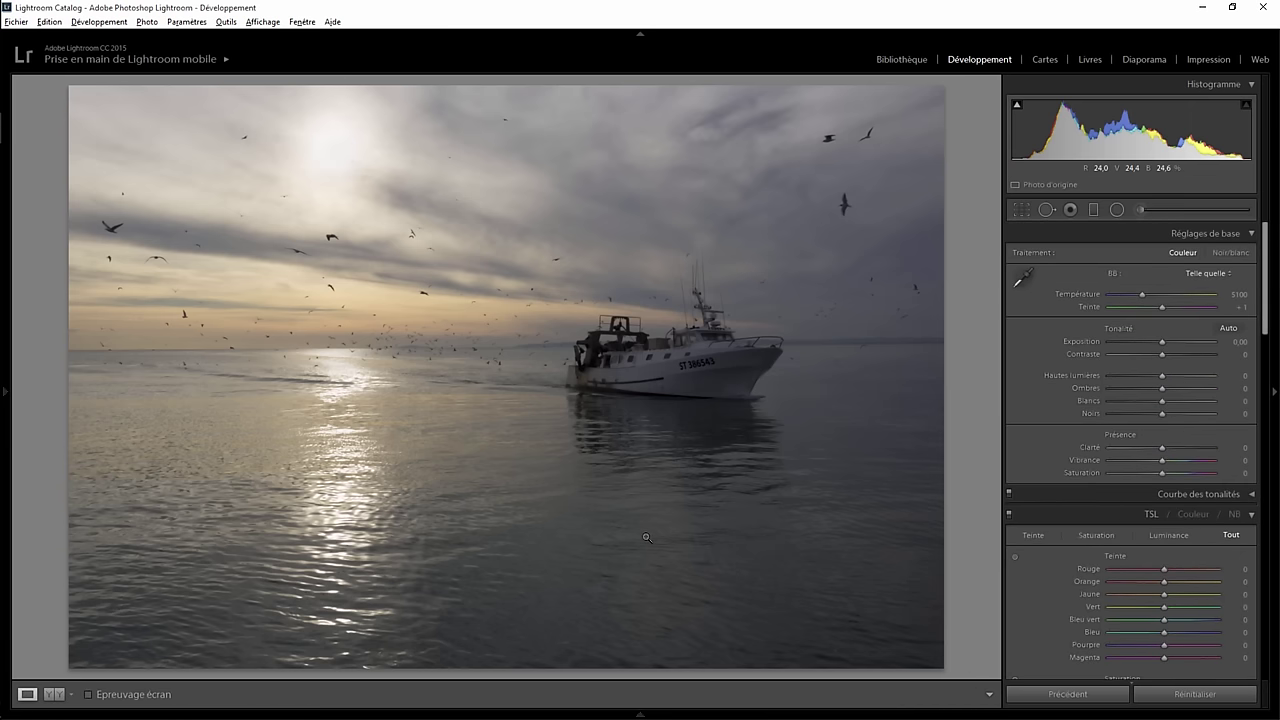
# - Toggle the before/after view to compare the edit with the original
pyautogui.press('\\')
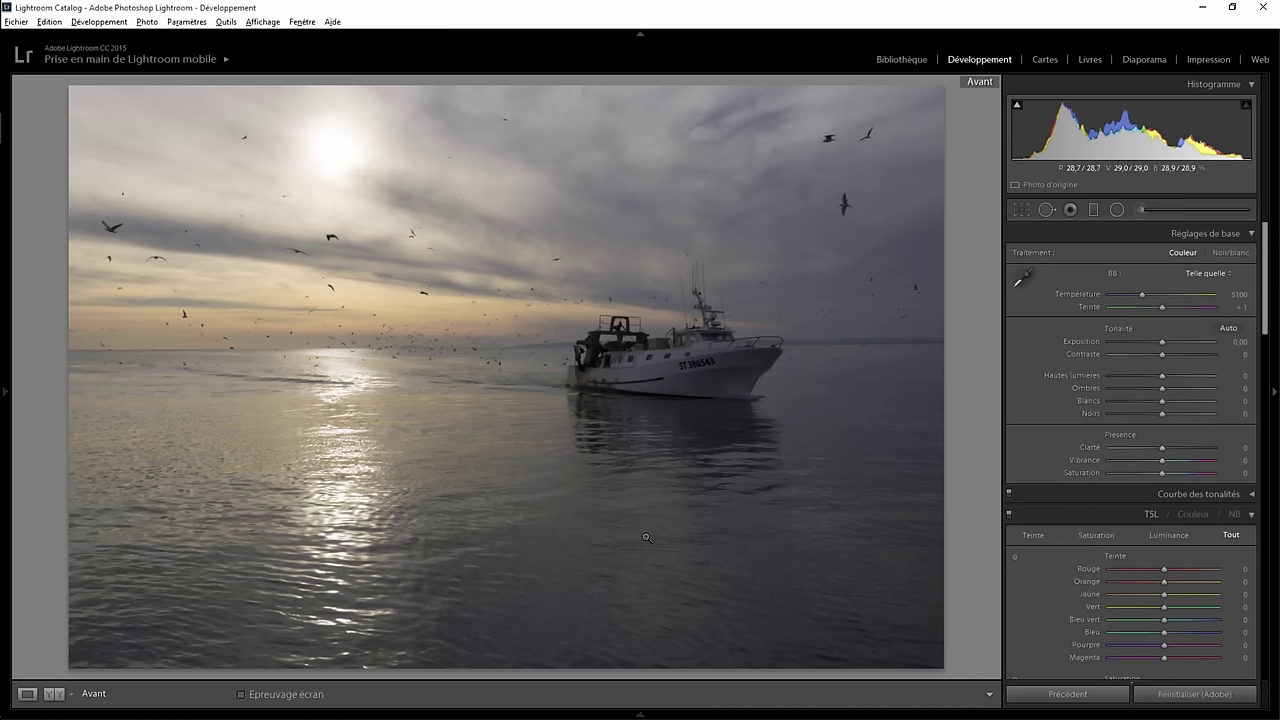
pyautogui.press('\\')
pyautogui.press('\\')
pyautogui.press('\\')
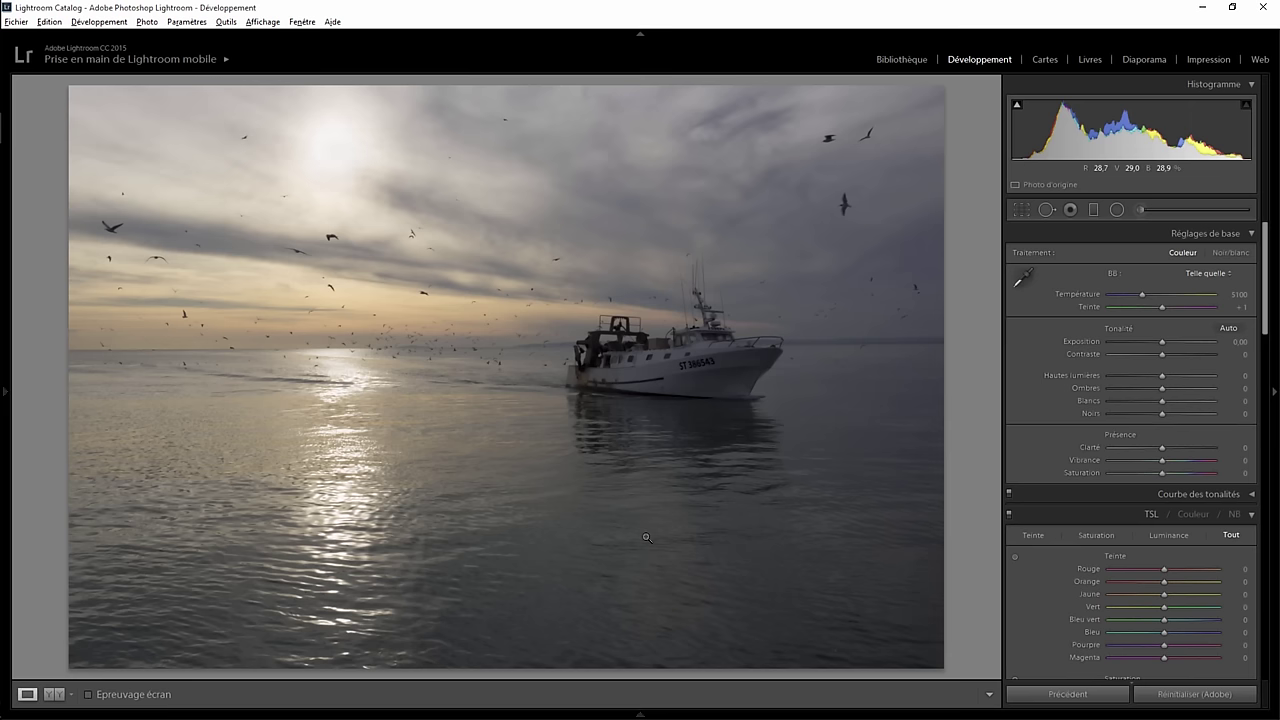
pyautogui.press('\\')
pyautogui.press('\\')
# - Raise the sun radial filter's Exposure to 3.63, then compare against the Before view
pyautogui.click(1117, 209)
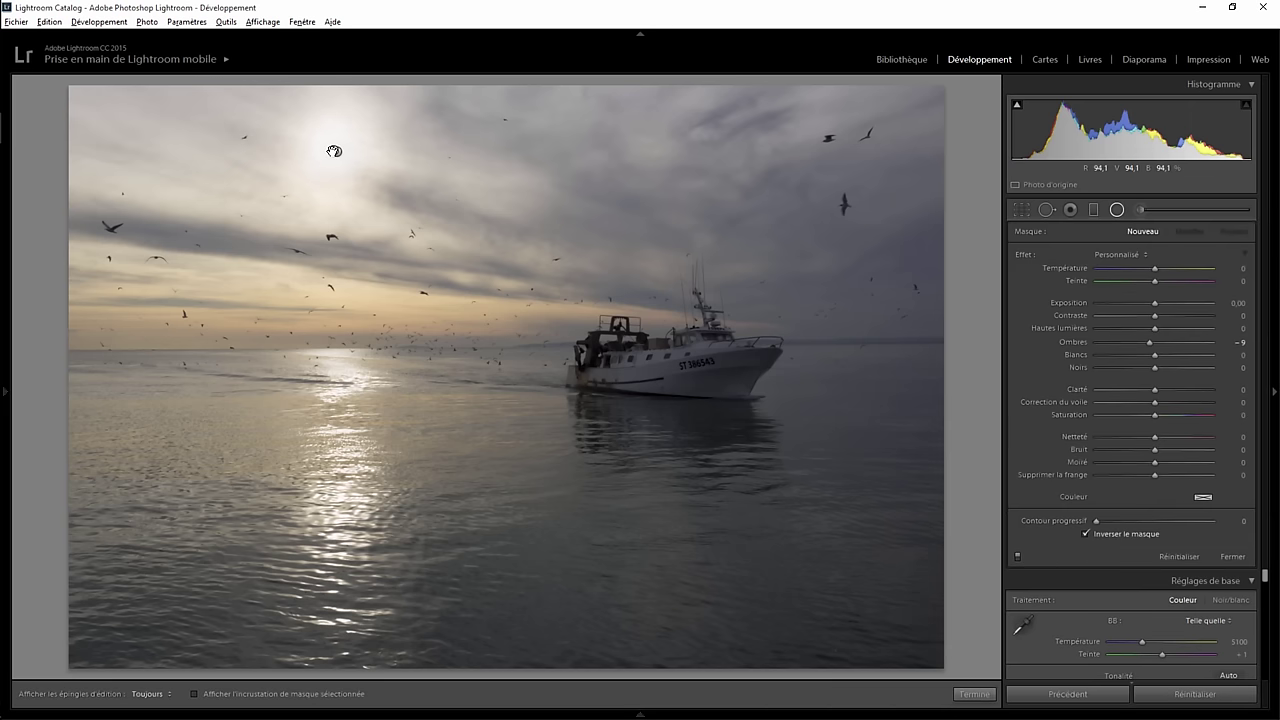
pyautogui.click(334, 151)
pyautogui.moveTo(1191, 301); pyautogui.dragTo(1198, 302)
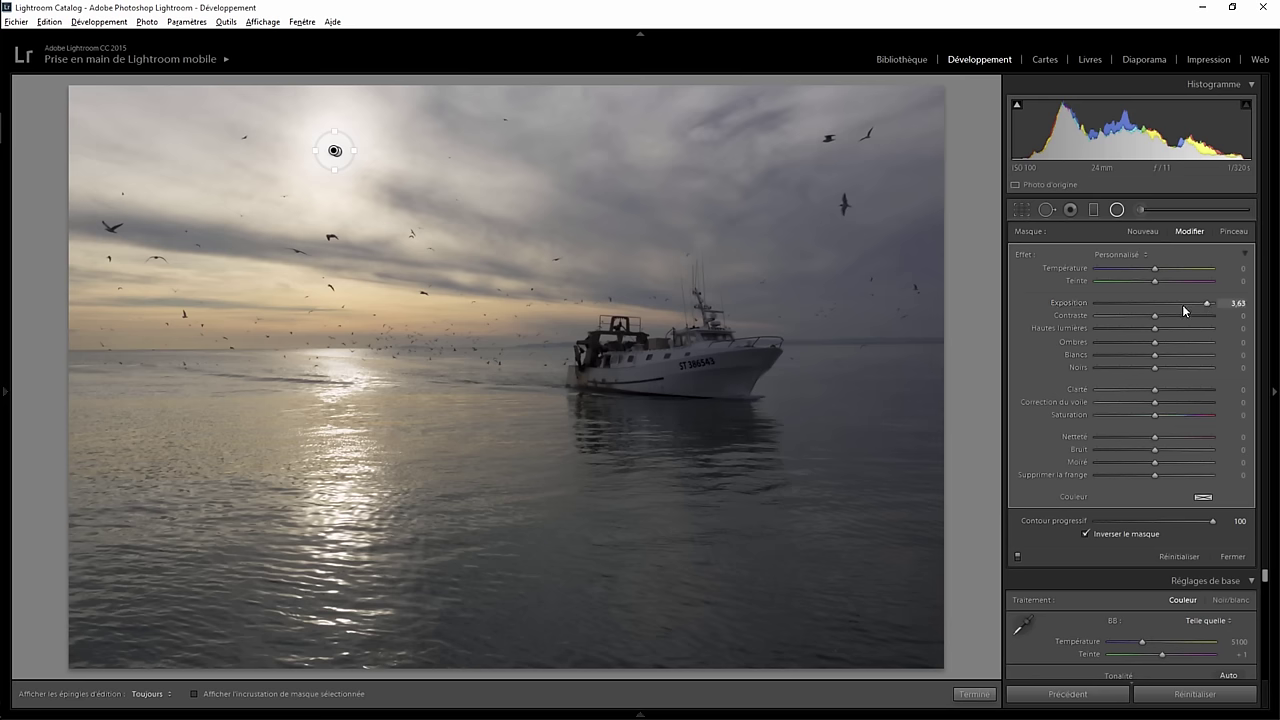
pyautogui.click(1235, 557)
pyautogui.press('shift')
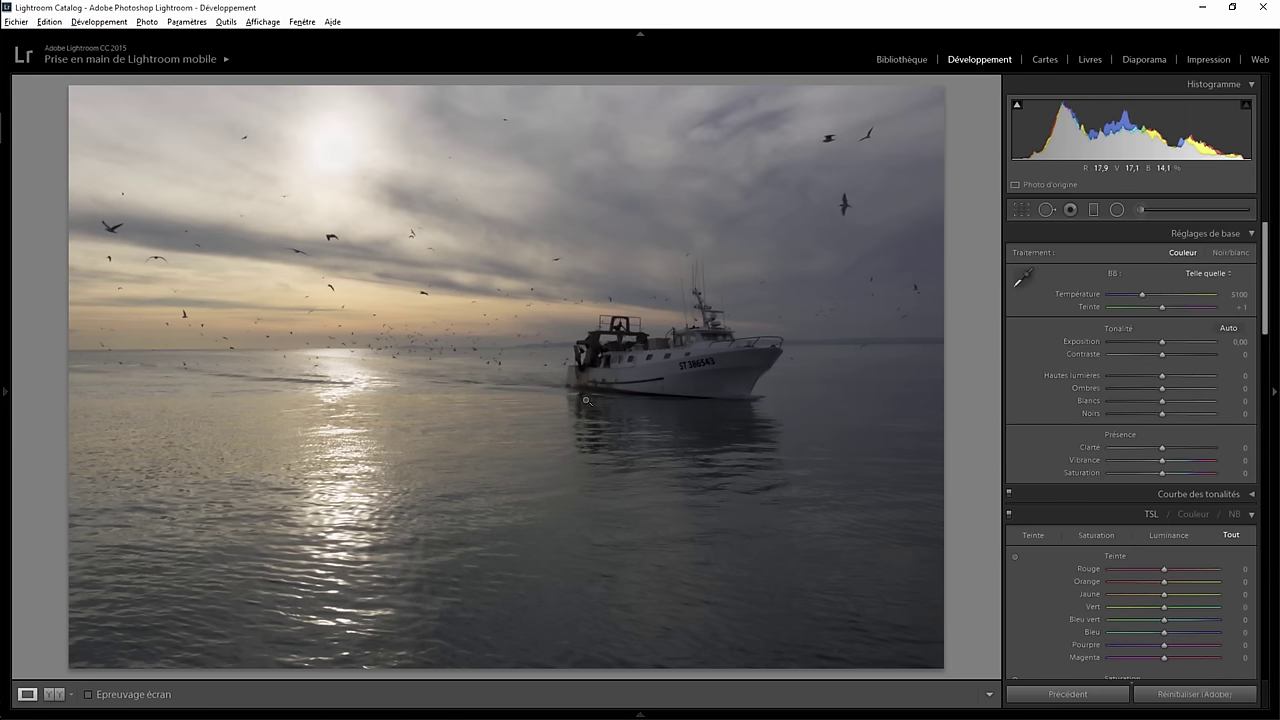
pyautogui.press('\\')
pyautogui.press('\\')
pyautogui.press('\\')
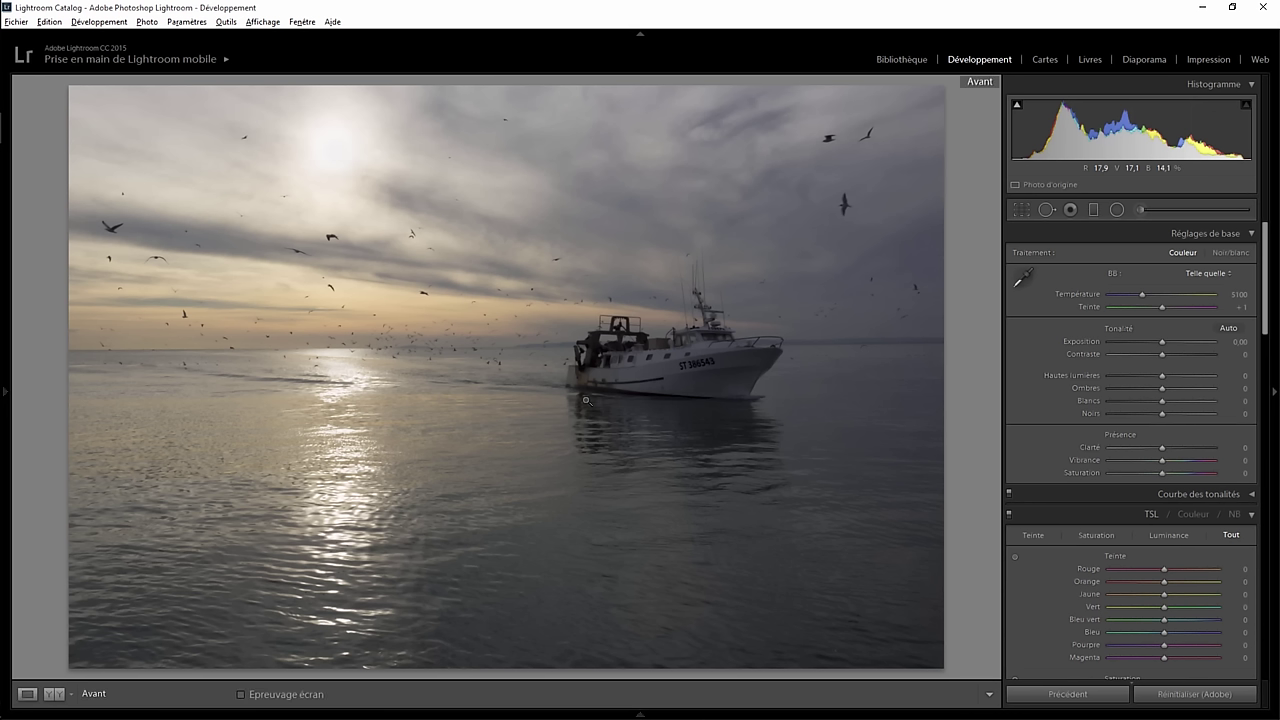
pyautogui.press('\\')
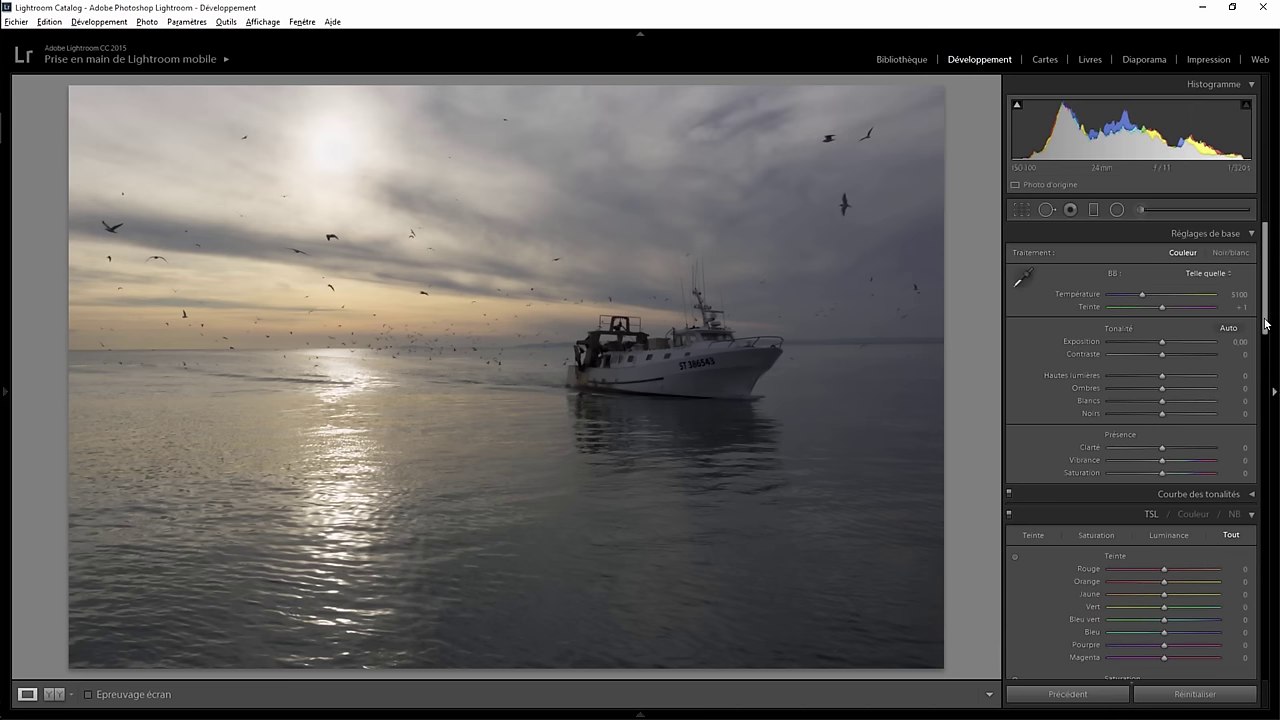
# - Tint the split-toning highlights warm beige at hue 37, saturation 22
pyautogui.moveTo(1265, 327); pyautogui.dragTo(1266, 496)
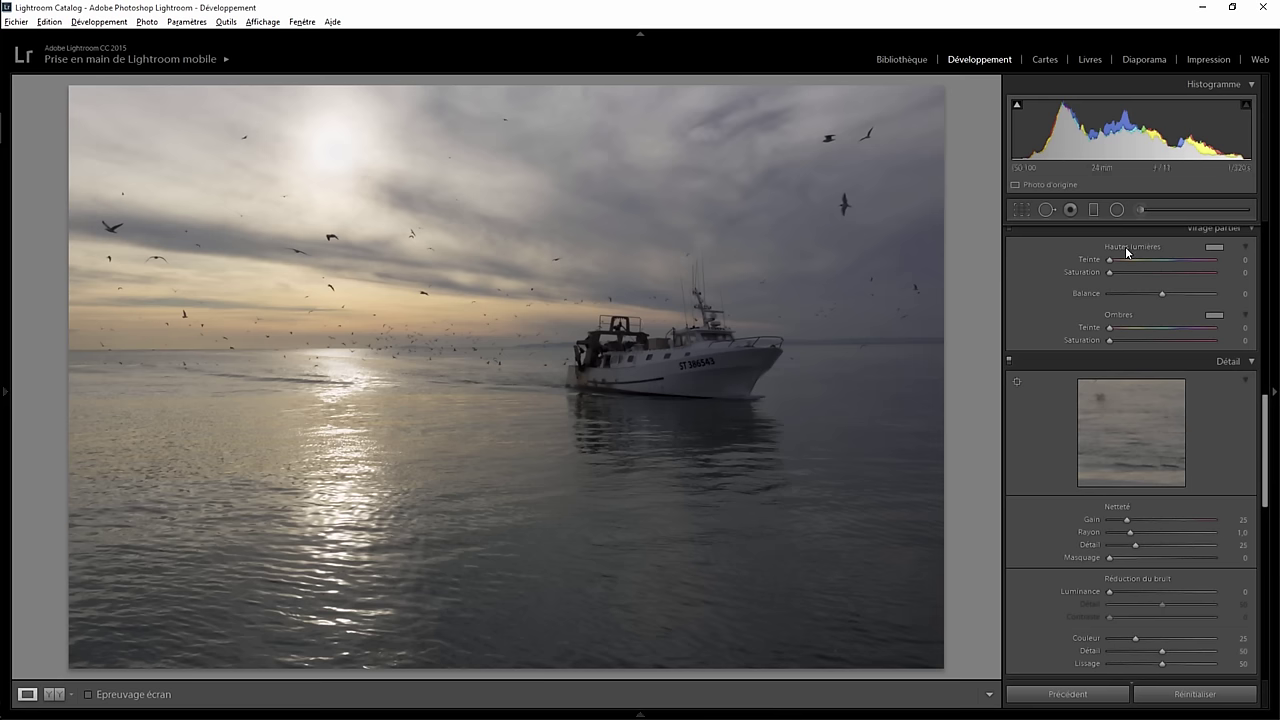
pyautogui.click(1214, 247)
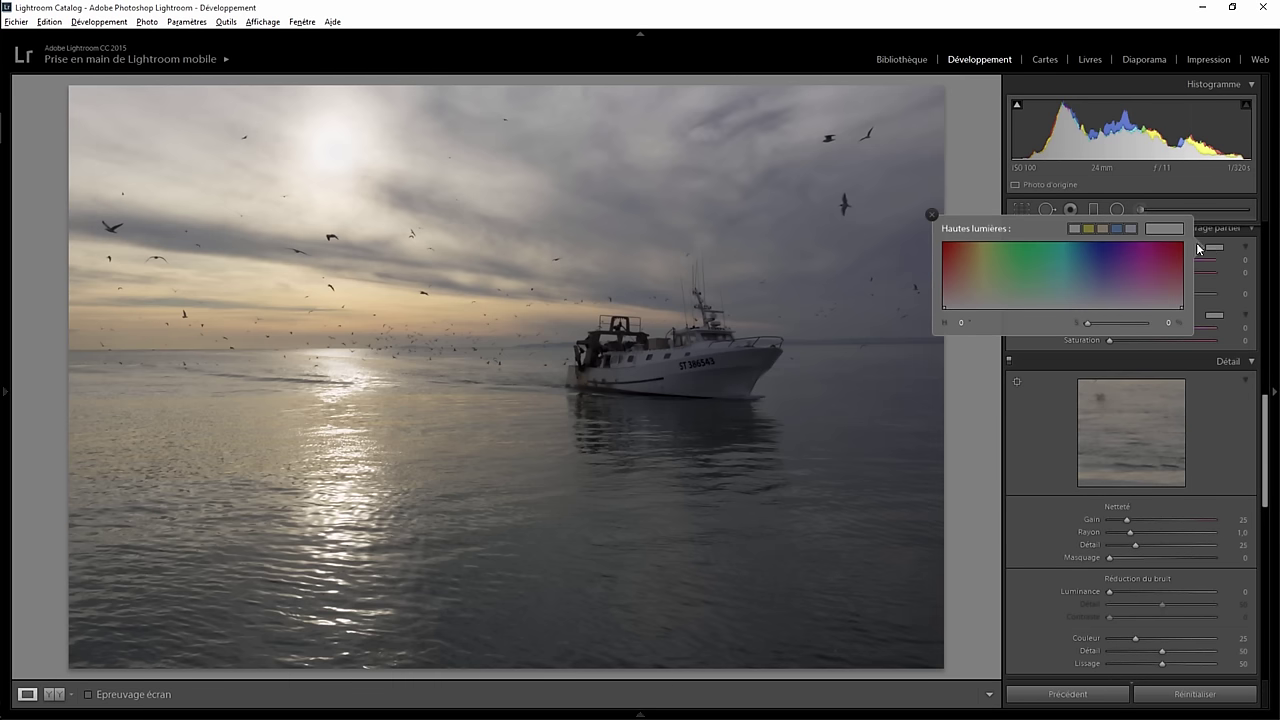
pyautogui.click(1103, 228)
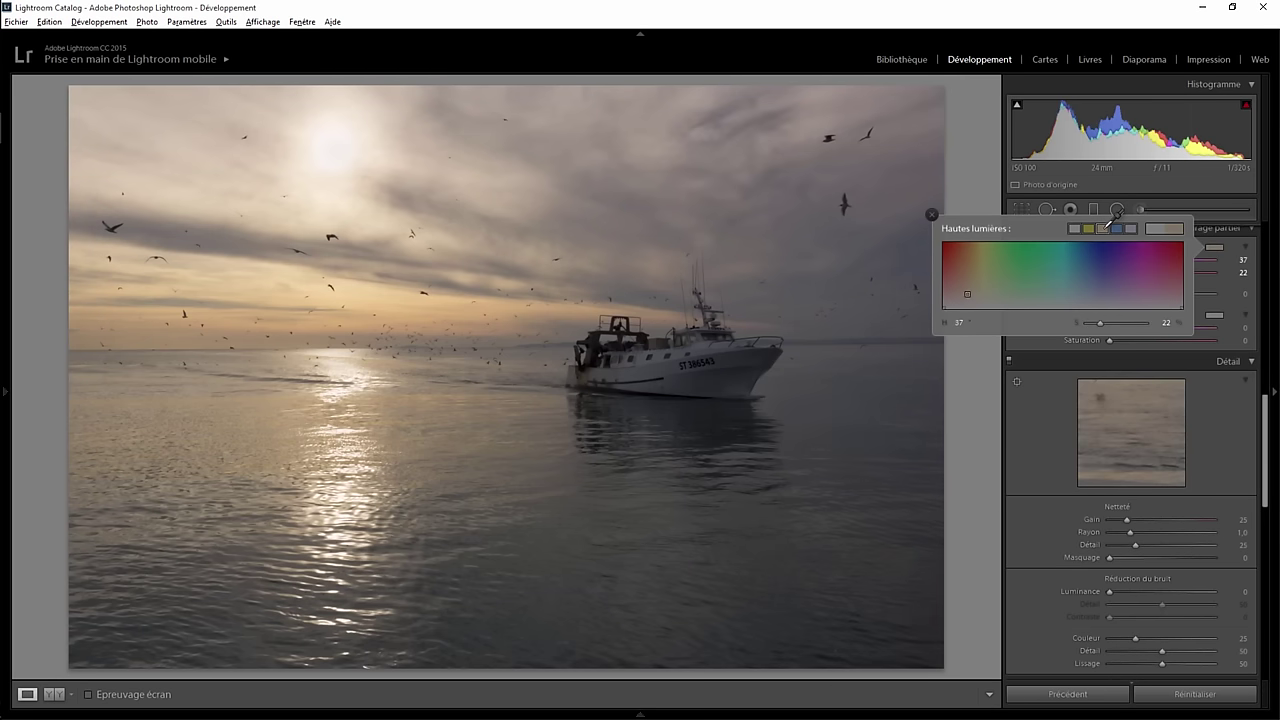
pyautogui.click(932, 216)
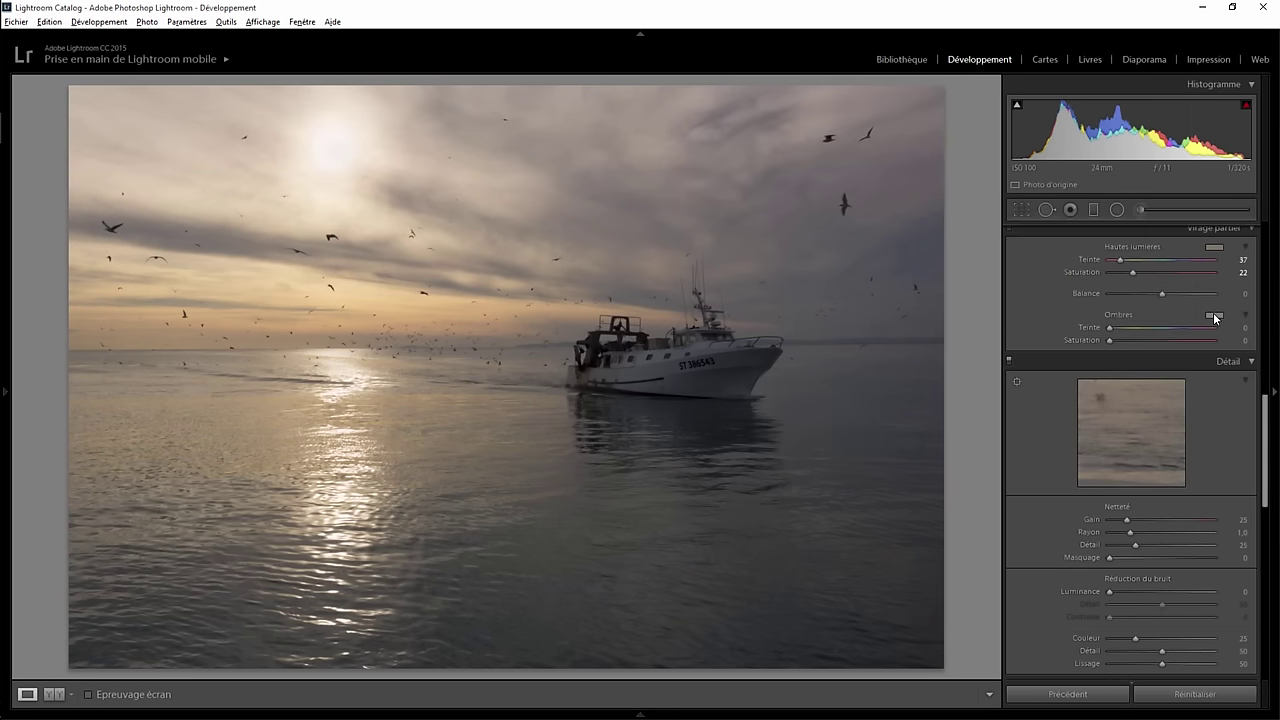
# - Tint the split-toning shadows a faint blue at hue 215, saturation 12
pyautogui.click(1214, 316)
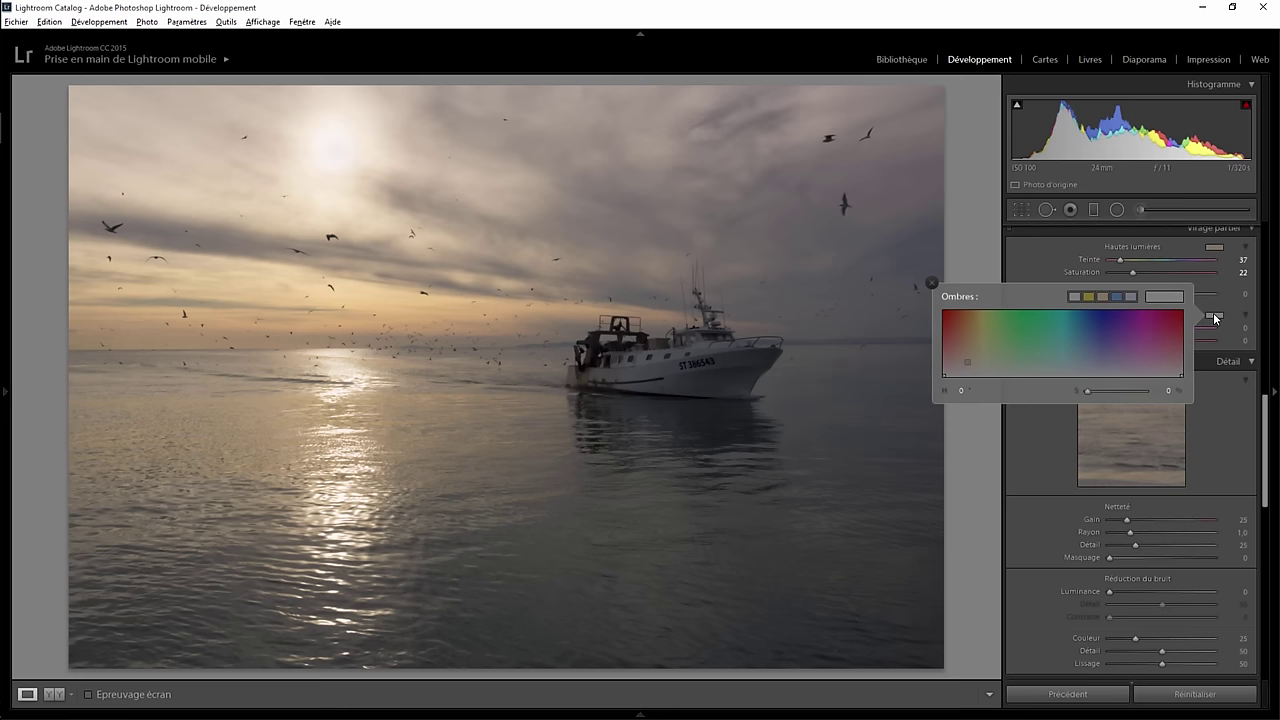
pyautogui.click(1119, 296)
pyautogui.click(1130, 296)
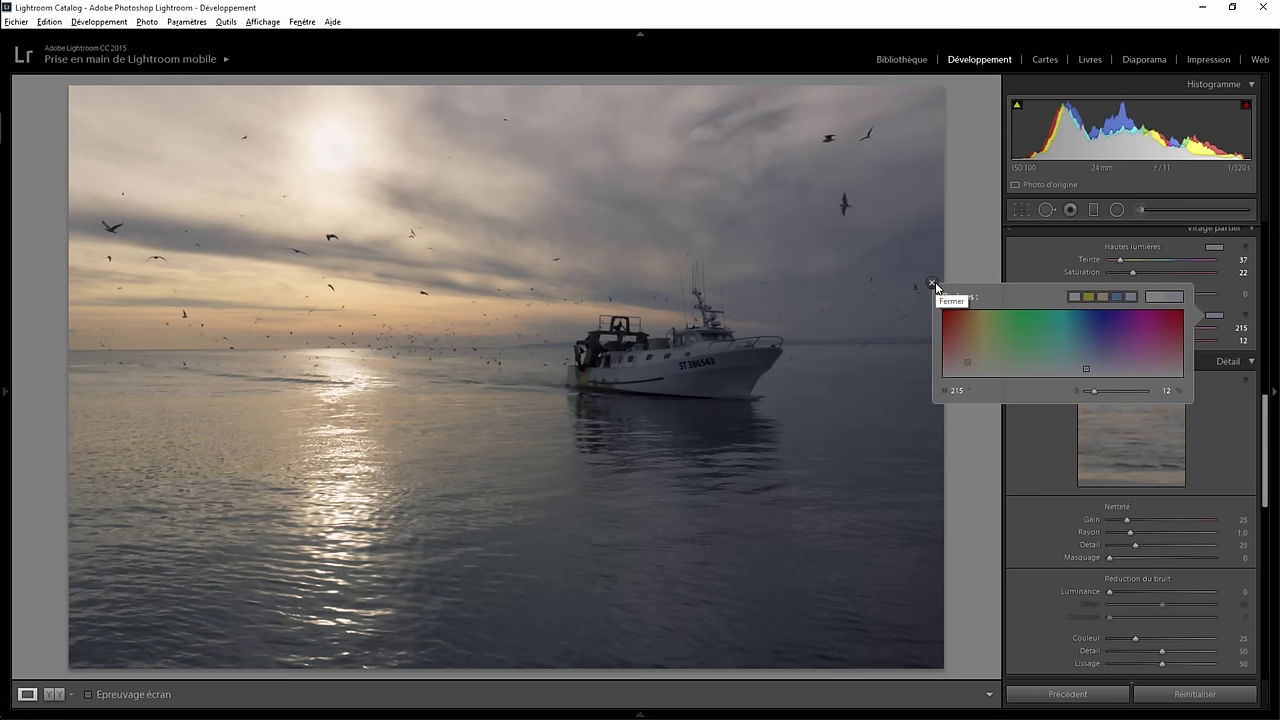
pyautogui.click(933, 286)
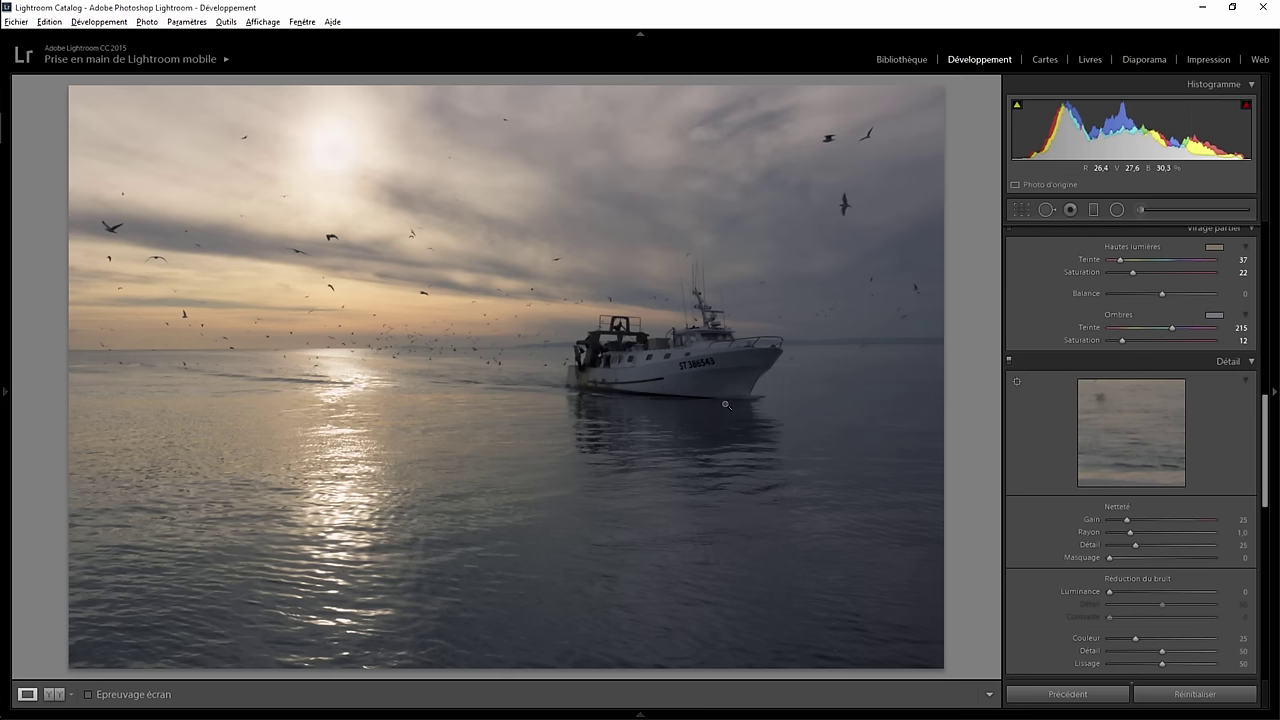
# - Lay a near-vertical graduated filter across the boat with Exposure +0.72 and Shadows reset to 0
pyautogui.click(1095, 209)
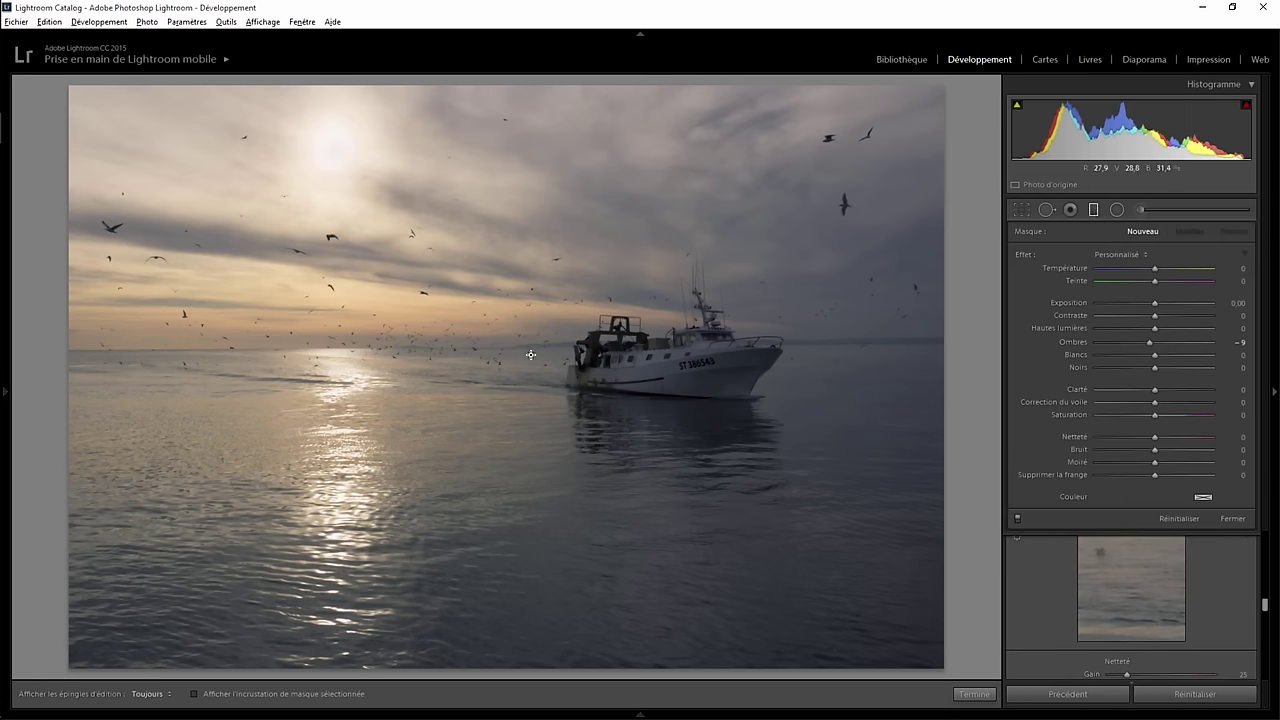
pyautogui.doubleClick(1028, 254)
pyautogui.moveTo(646, 372); pyautogui.dragTo(426, 357)
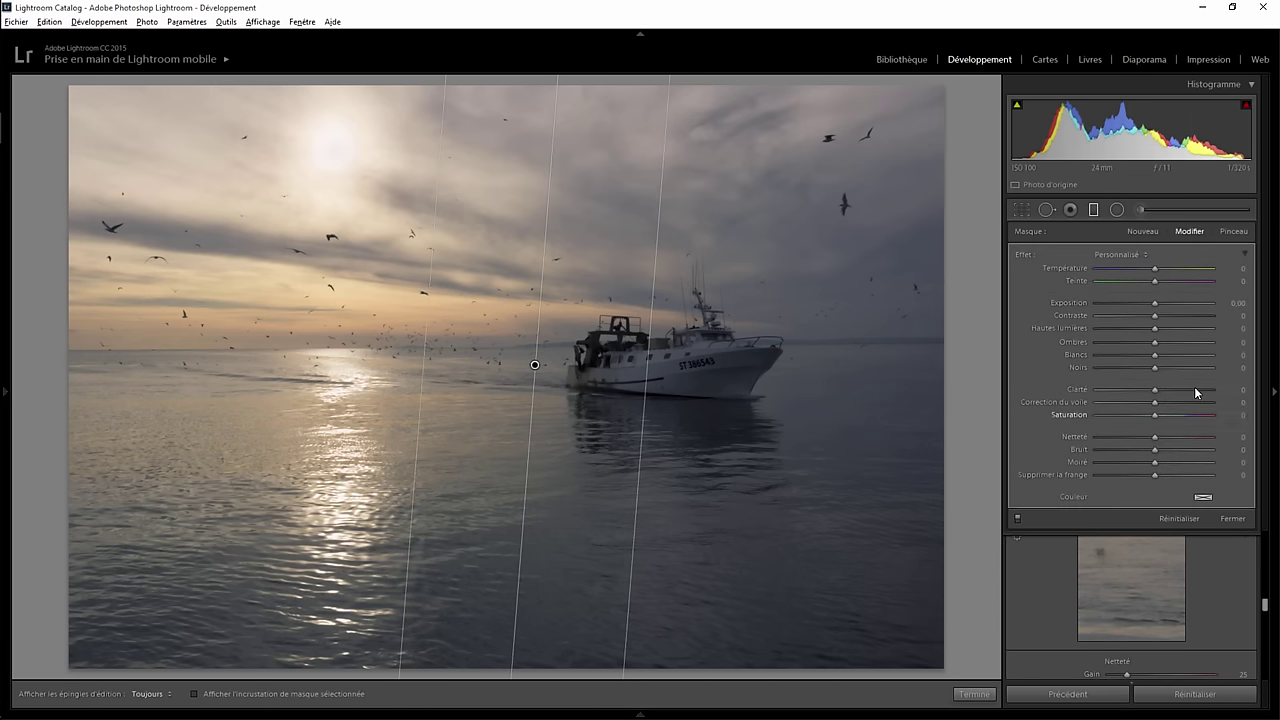
pyautogui.moveTo(1155, 302); pyautogui.dragTo(1165, 302)
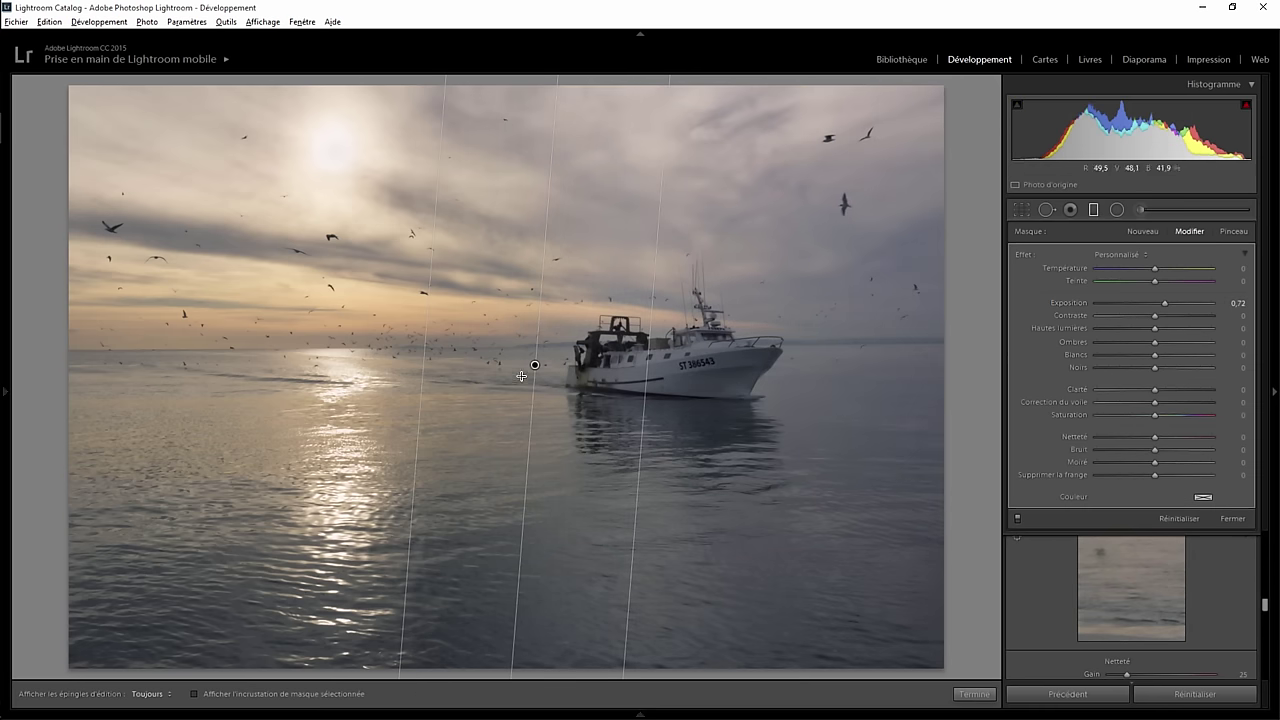
pyautogui.moveTo(535, 365)
pyautogui.mouseDown()
pyautogui.moveTo(212, 347)
pyautogui.moveTo(564, 354)
pyautogui.mouseUp()
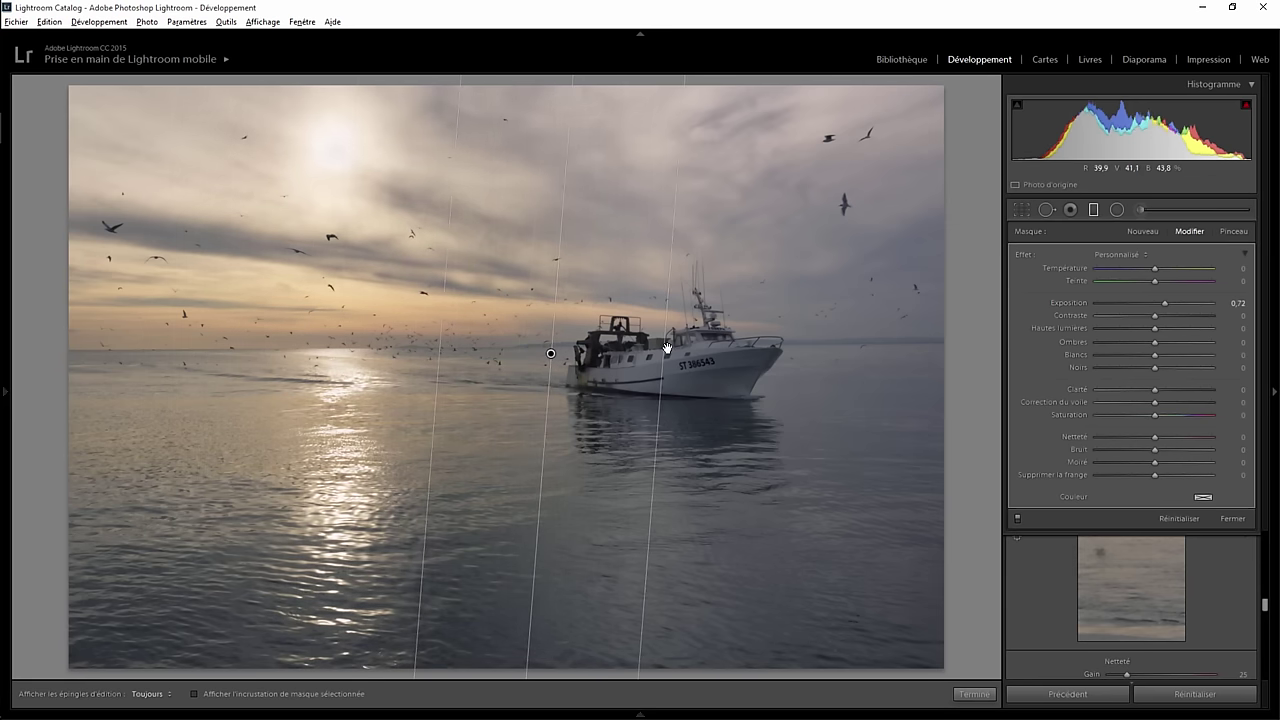
pyautogui.moveTo(664, 348)
pyautogui.mouseDown()
pyautogui.moveTo(728, 350)
pyautogui.moveTo(640, 350)
pyautogui.moveTo(743, 349)
pyautogui.moveTo(662, 350)
pyautogui.moveTo(677, 351)
pyautogui.mouseUp()
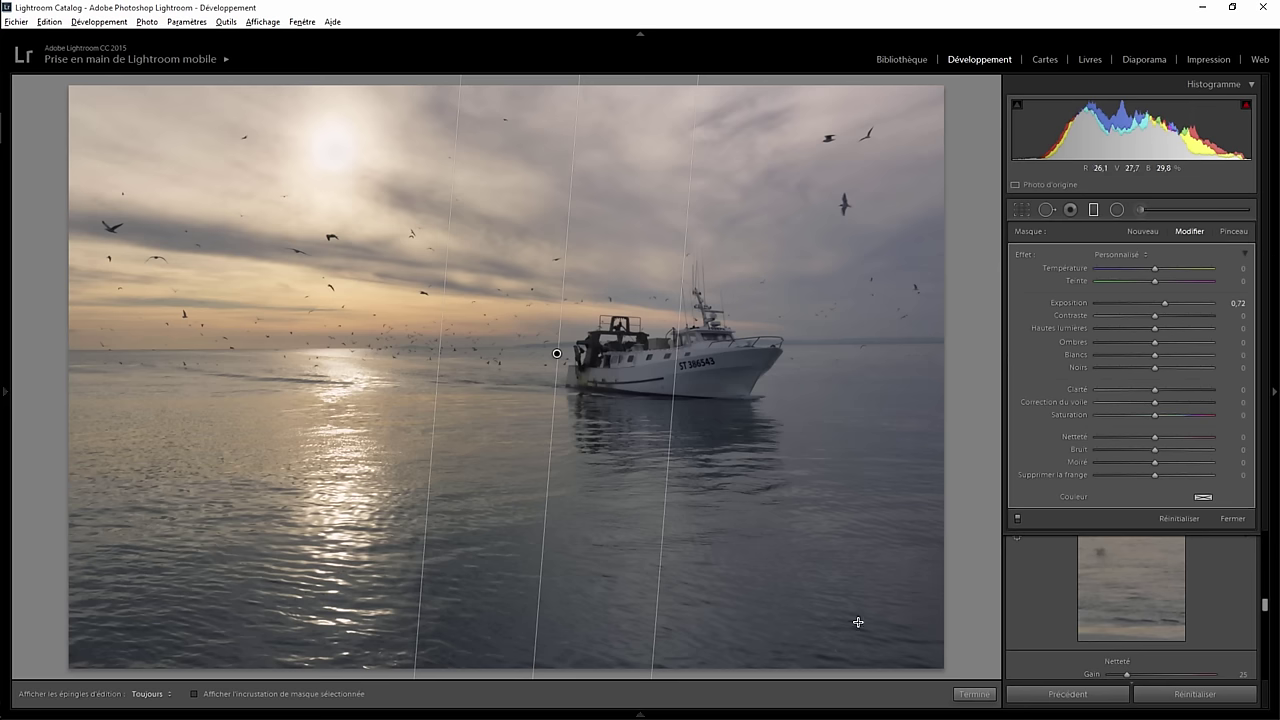
# - Commit the graduated filter and zoom to 1:1 on the boat, panning toward the bow
pyautogui.click(974, 694)
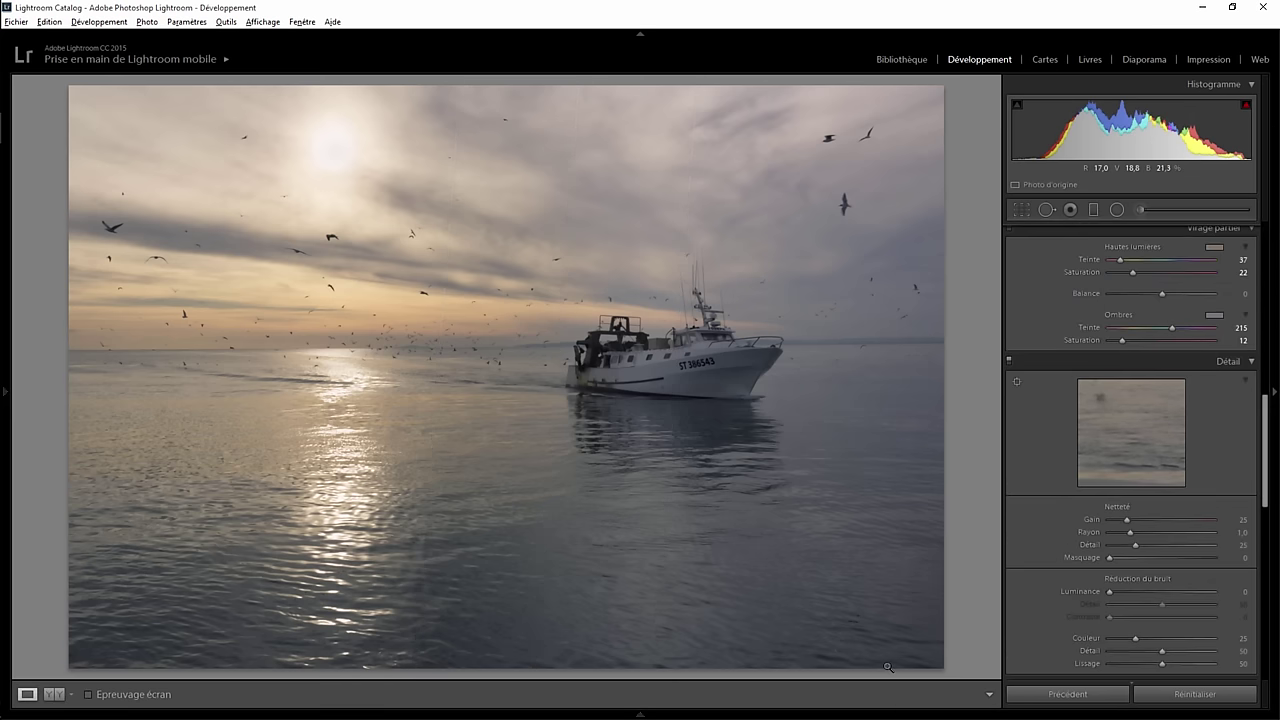
pyautogui.click(675, 378)
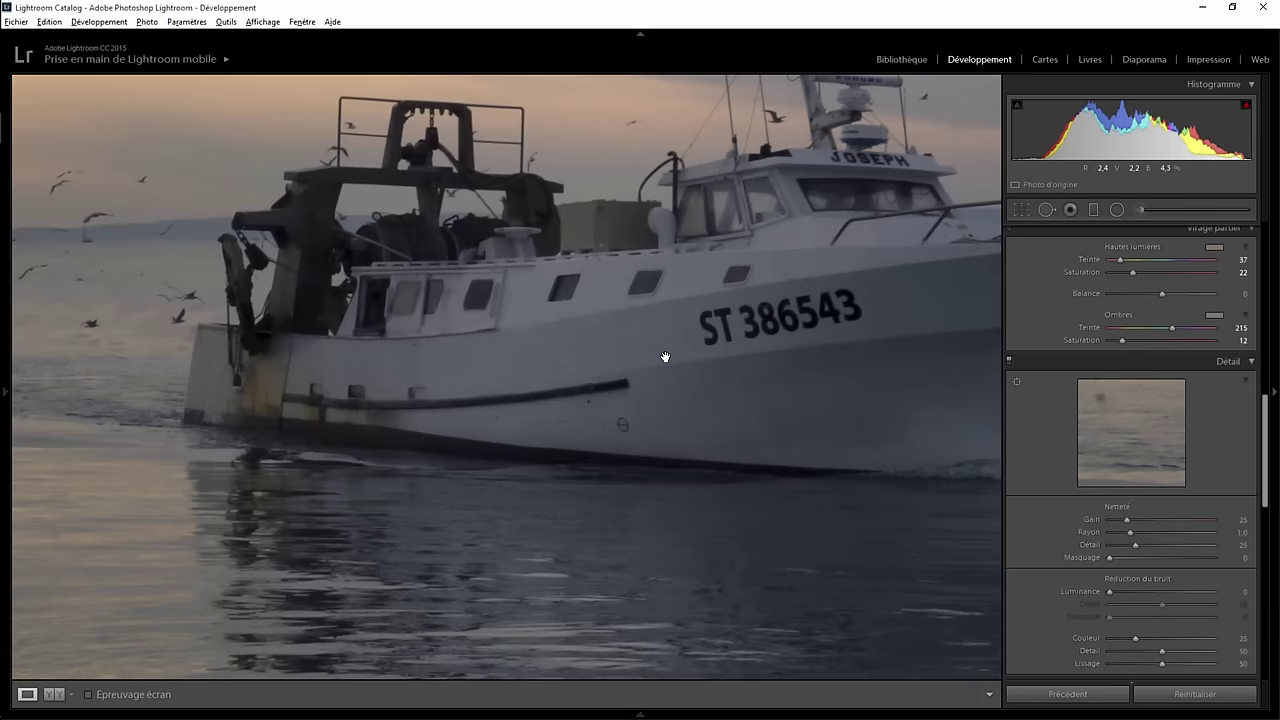
pyautogui.click(646, 339)
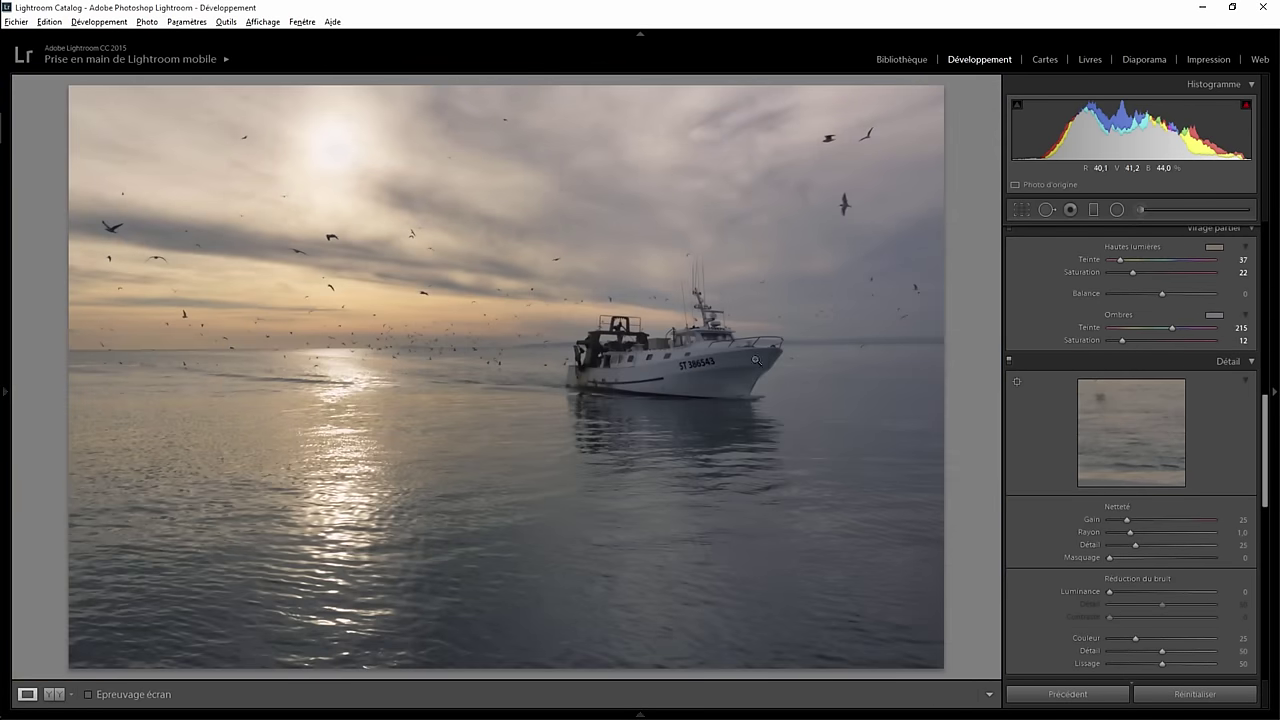
pyautogui.click(698, 363)
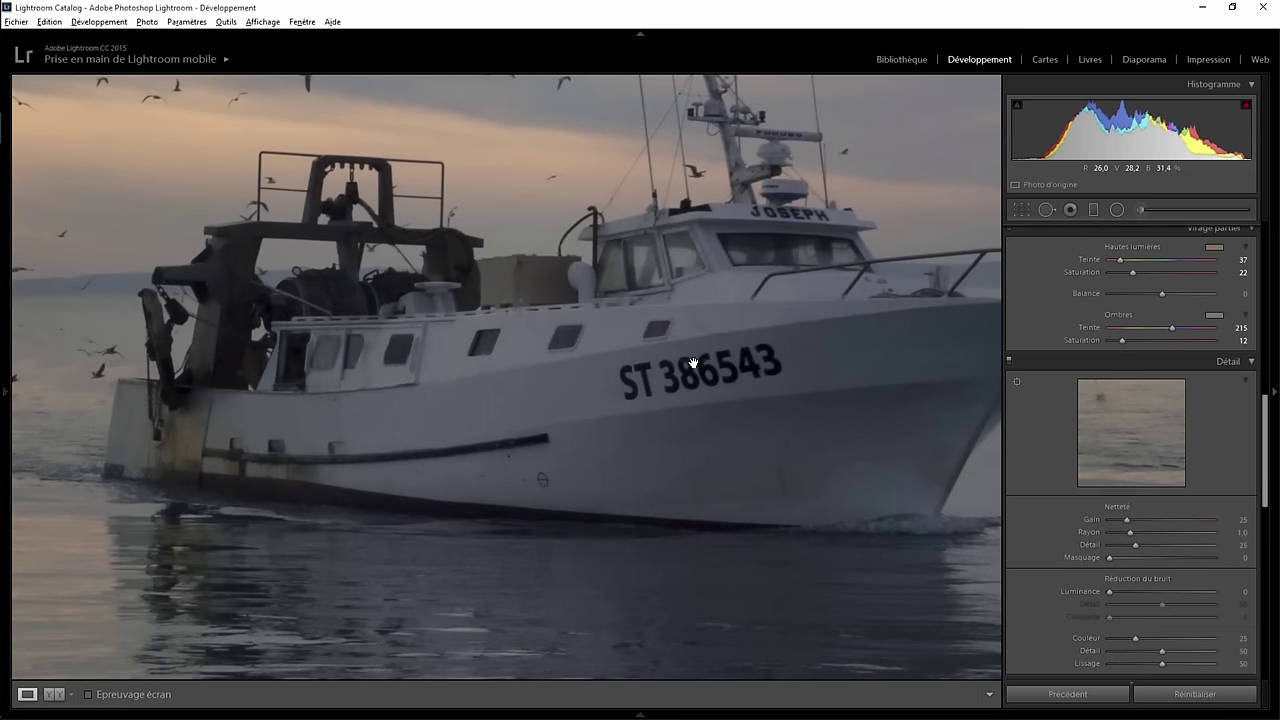
pyautogui.moveTo(661, 382); pyautogui.dragTo(512, 388)
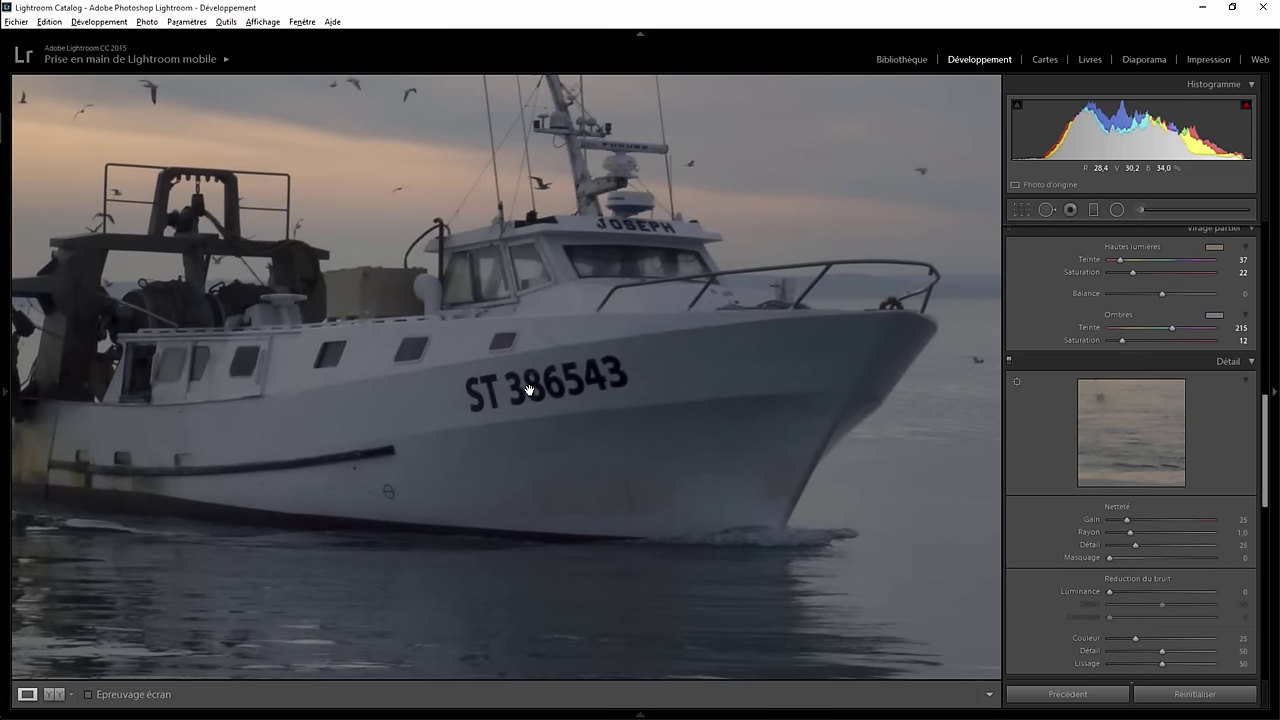
# - Draw an oval radial filter over the stern with feather 50 and Exposure +0.95, positioned along the hull
pyautogui.hotkey('shift', 'm')
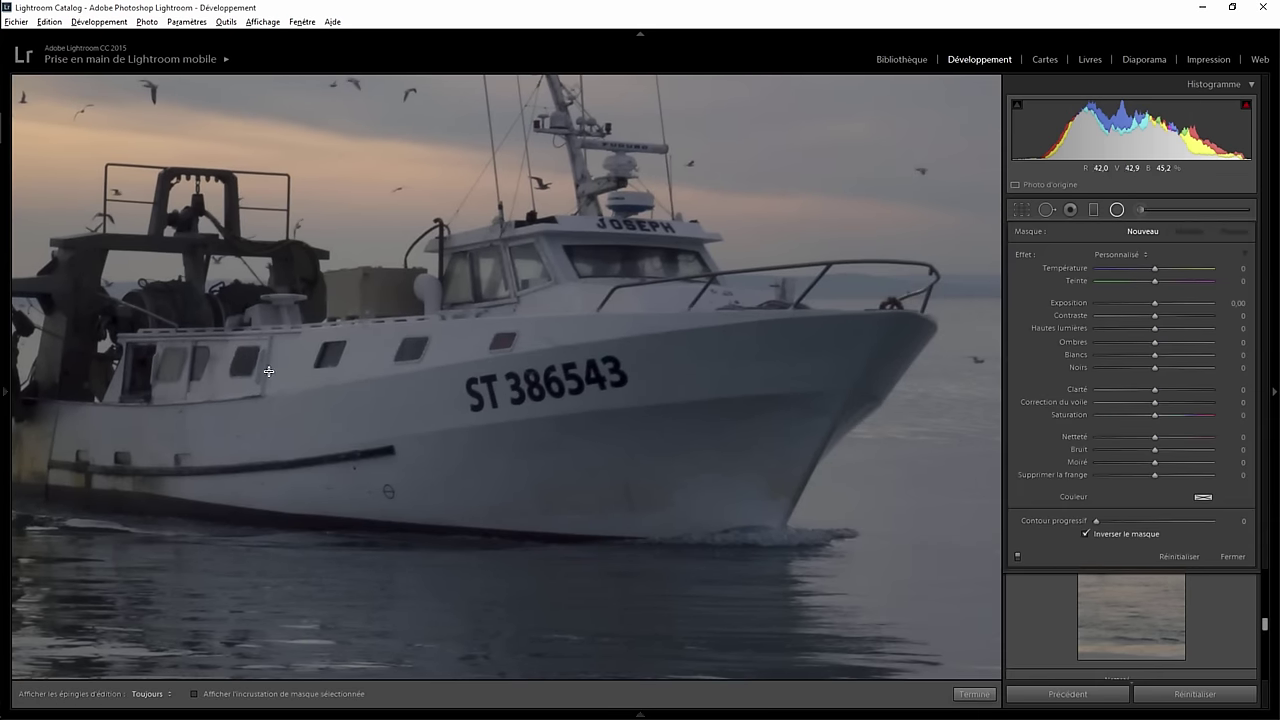
pyautogui.moveTo(270, 371); pyautogui.dragTo(510, 476)
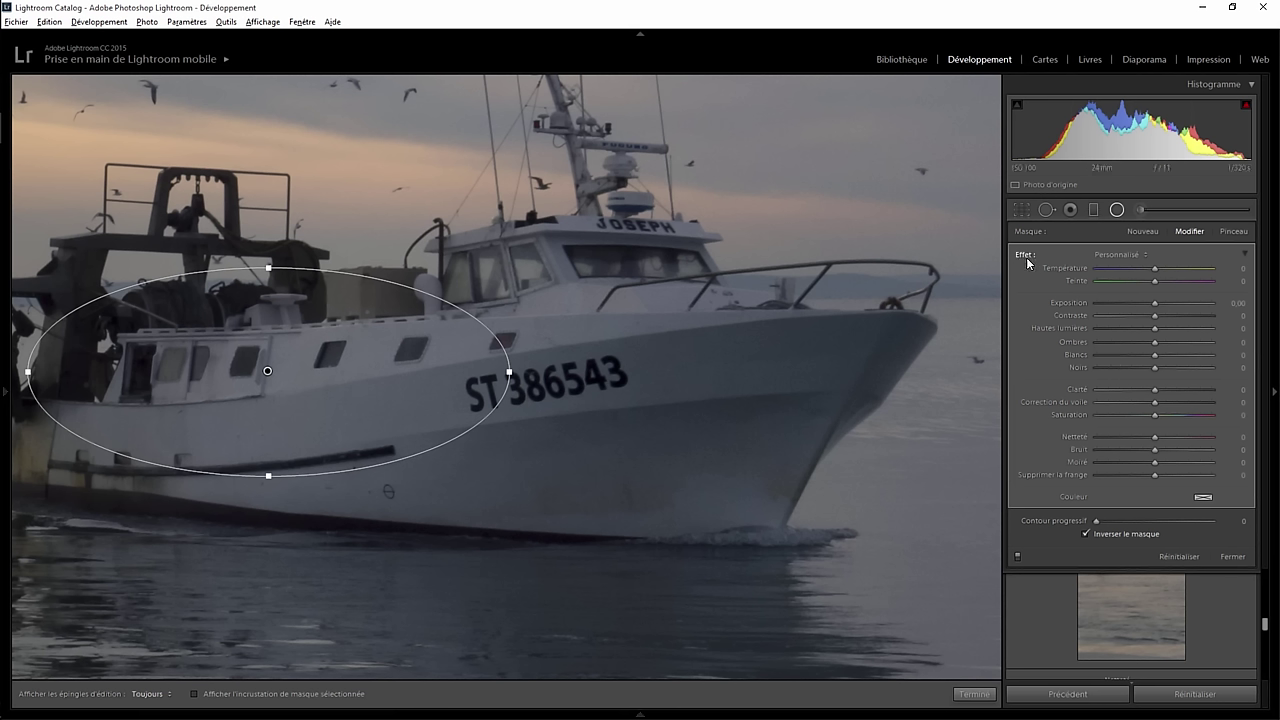
pyautogui.moveTo(1097, 521); pyautogui.dragTo(1158, 521)
pyautogui.moveTo(1163, 310); pyautogui.dragTo(1170, 310)
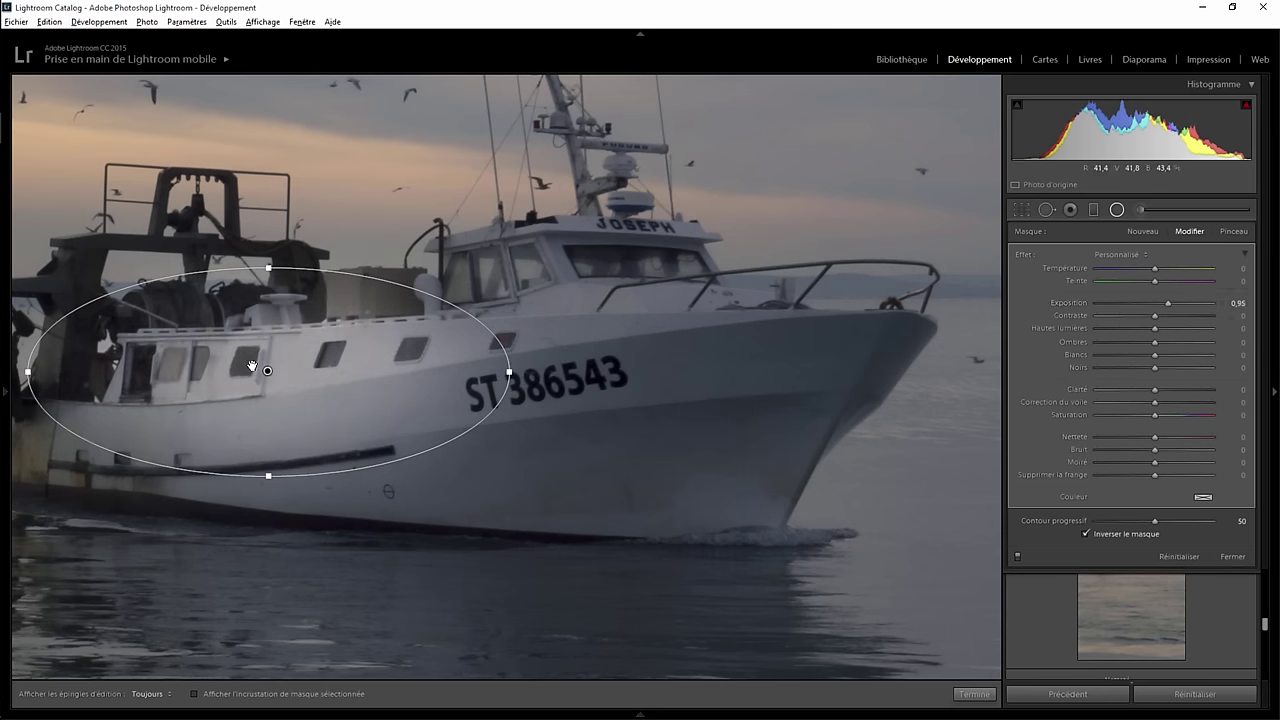
pyautogui.moveTo(267, 371); pyautogui.dragTo(234, 398)
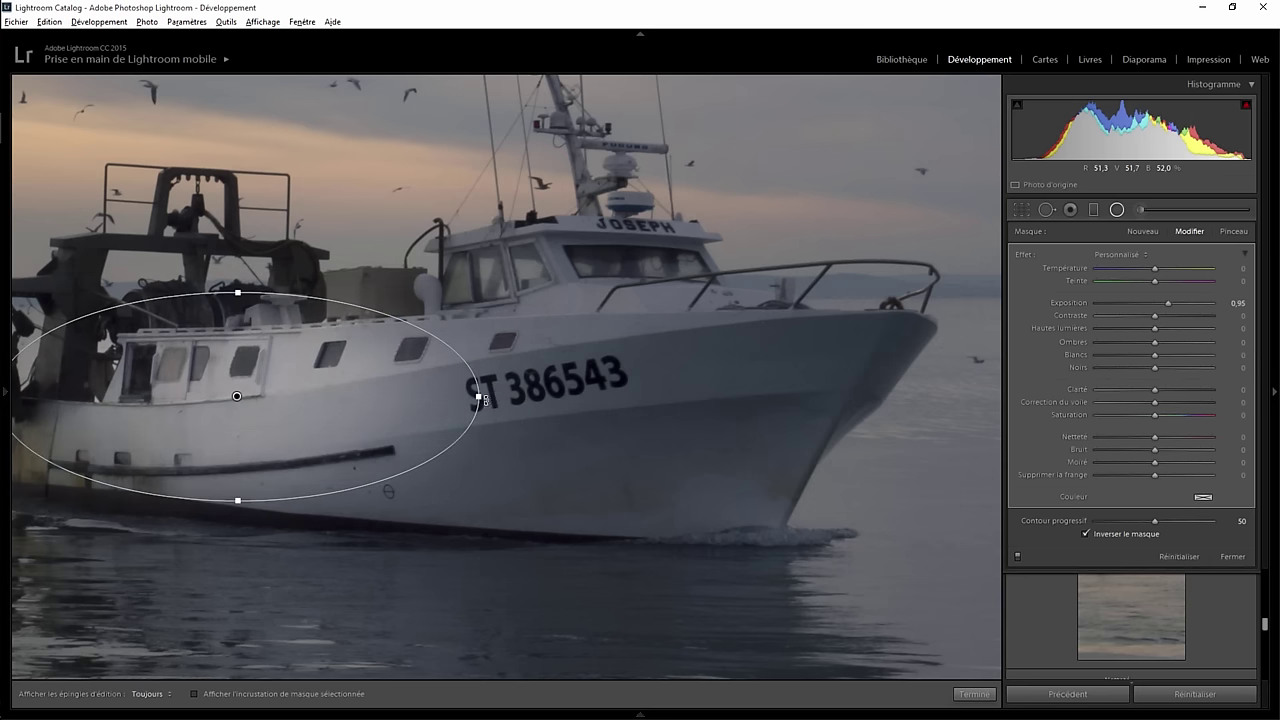
pyautogui.moveTo(478, 398); pyautogui.dragTo(463, 401)
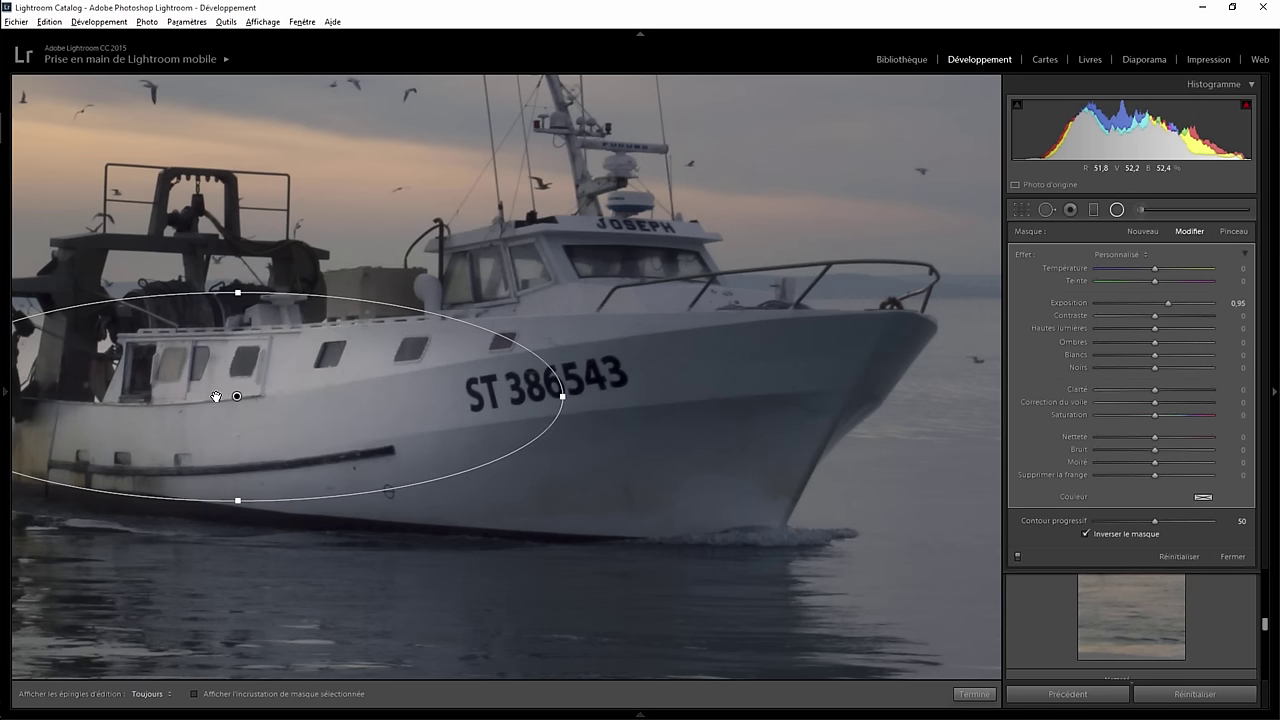
pyautogui.moveTo(243, 397); pyautogui.dragTo(307, 402)
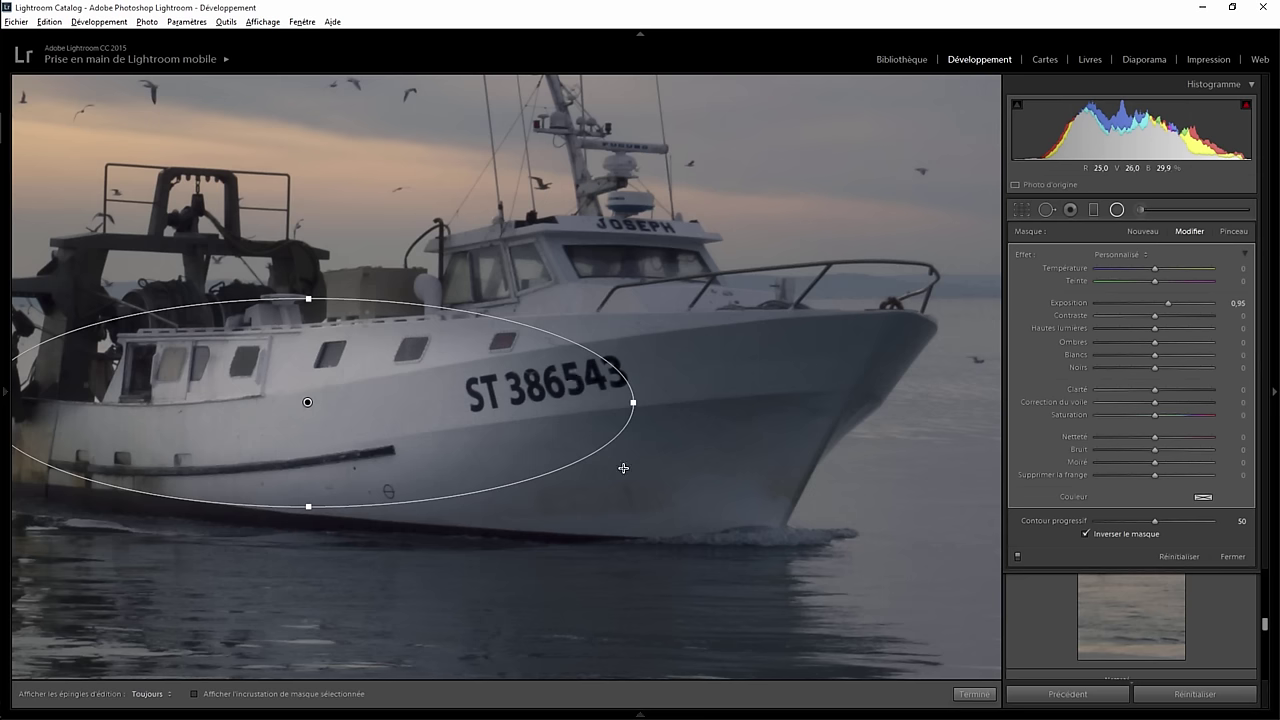
# - Duplicate the stern radial filter, then narrow and tilt the copy onto the boat's bow
pyautogui.rightClick(308, 402)
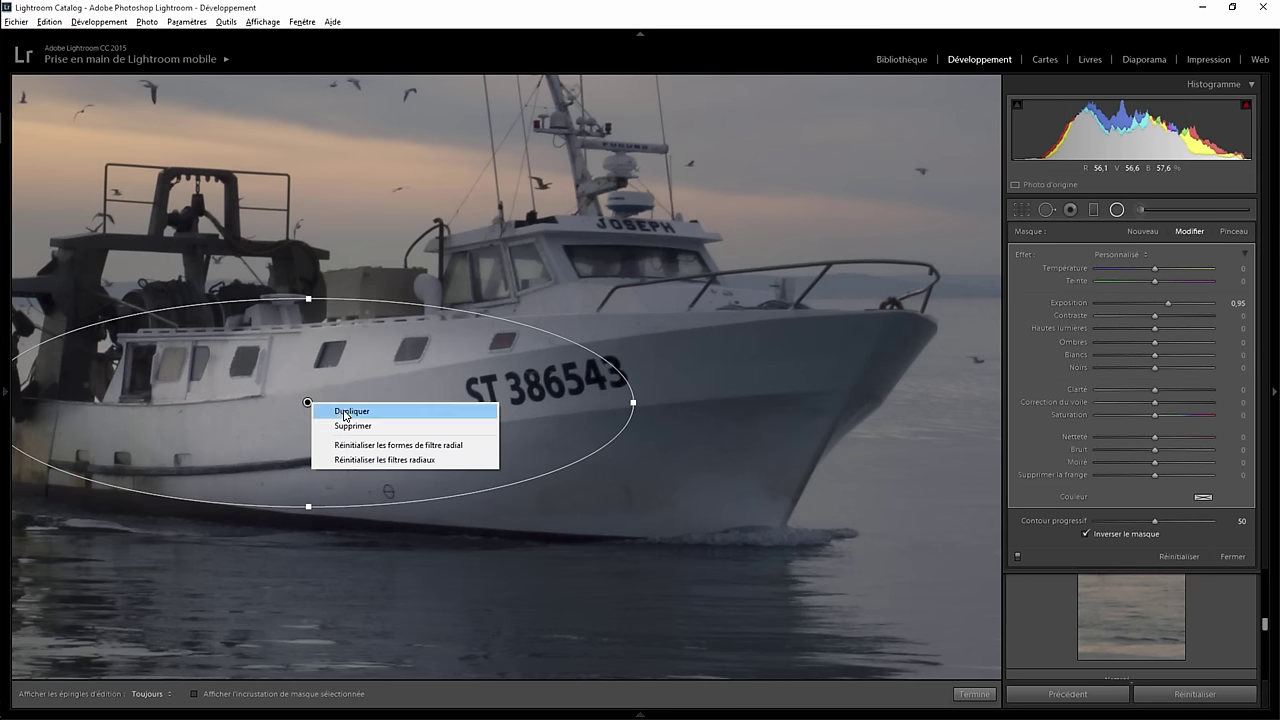
pyautogui.click(323, 410)
pyautogui.moveTo(308, 403); pyautogui.dragTo(603, 404)
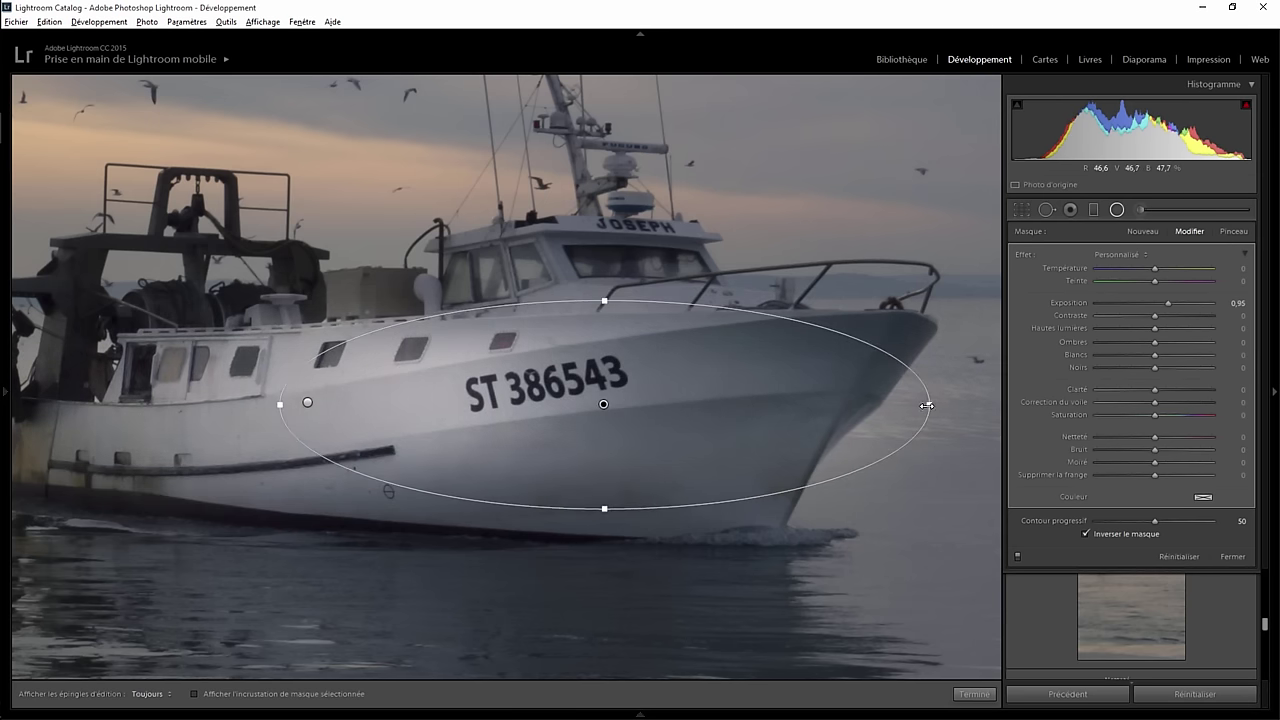
pyautogui.moveTo(929, 404); pyautogui.dragTo(766, 405)
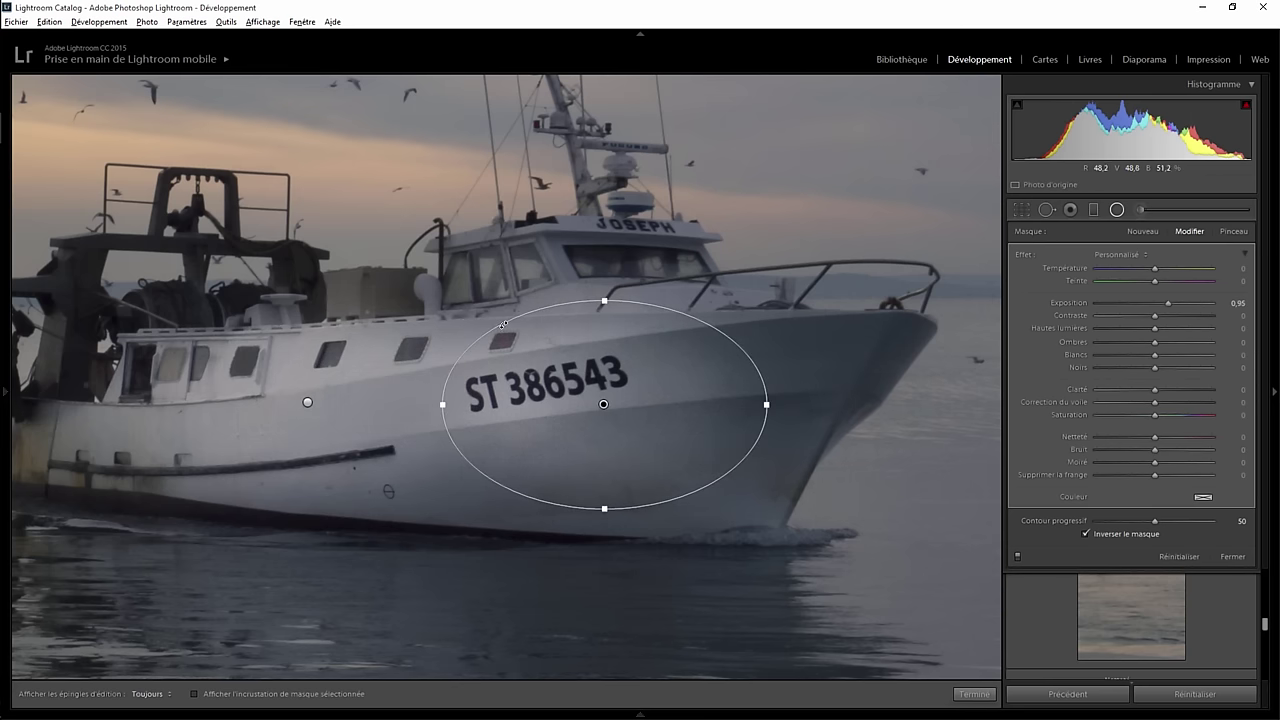
pyautogui.moveTo(683, 318); pyautogui.dragTo(727, 350)
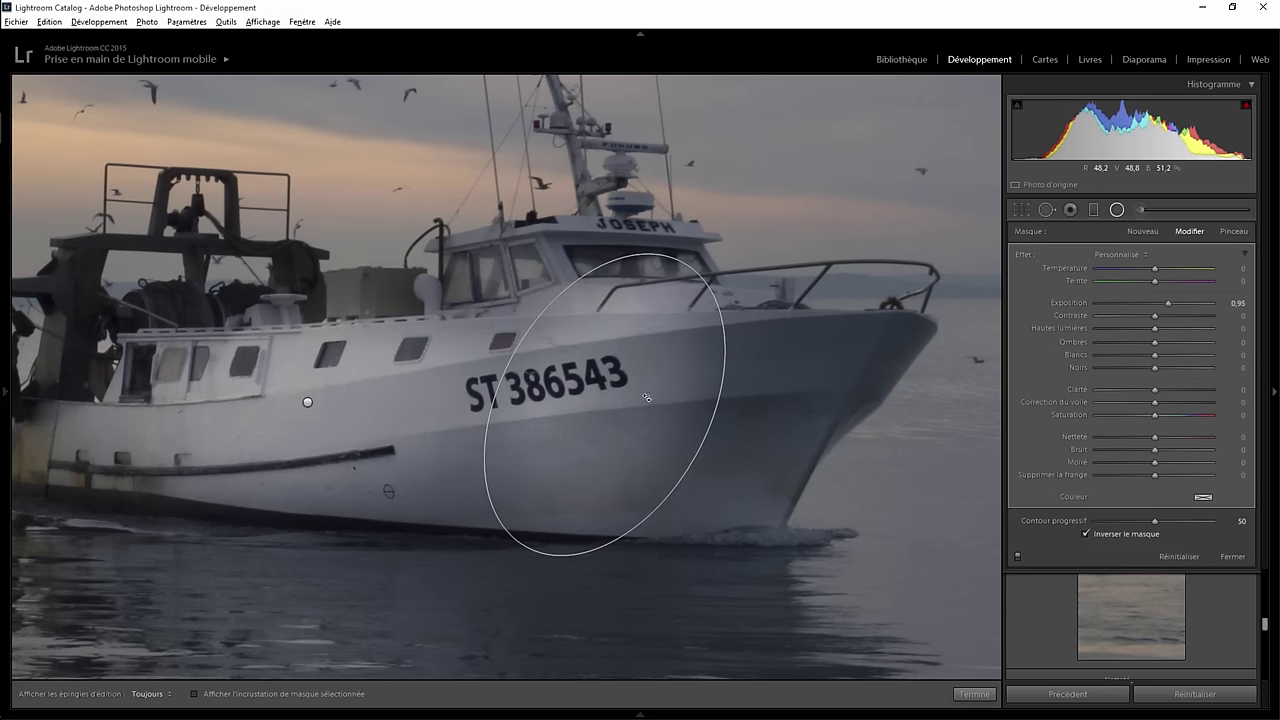
pyautogui.moveTo(606, 403)
pyautogui.mouseDown()
pyautogui.moveTo(757, 400)
pyautogui.moveTo(740, 397)
pyautogui.mouseUp()
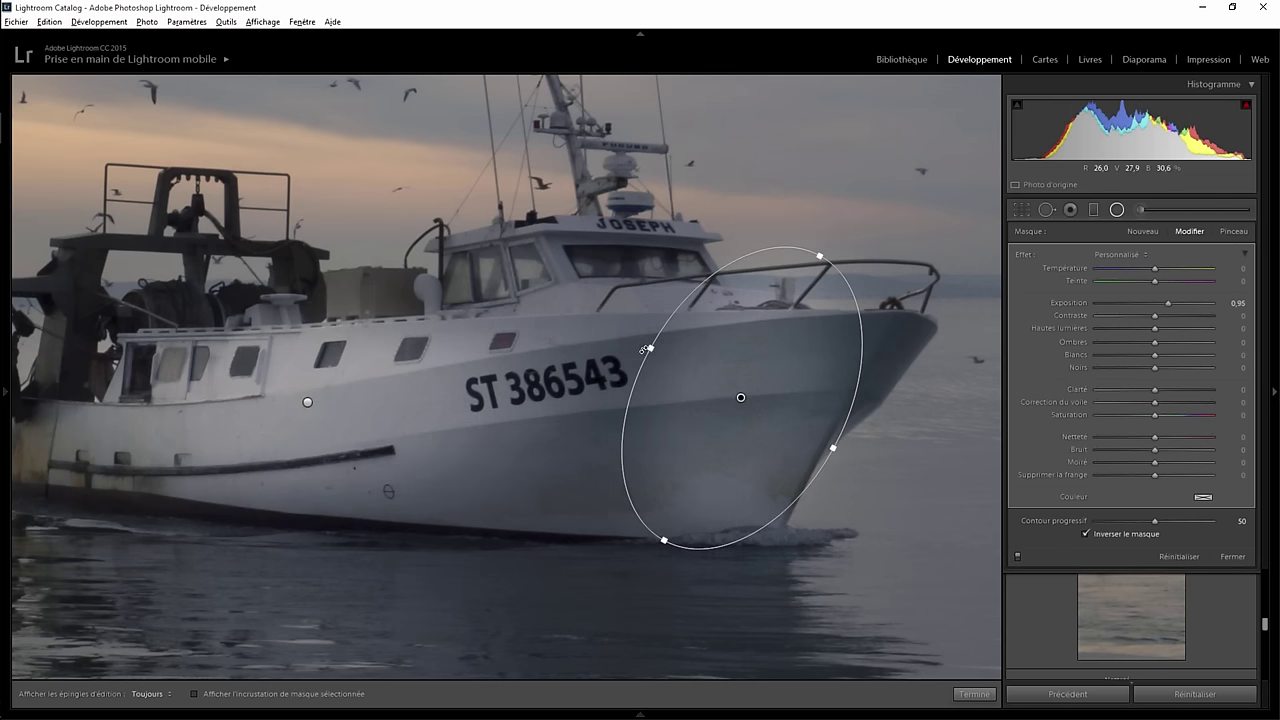
# - Duplicate the bow filter and reshape the copy into an upright near-circle over the hull lettering
pyautogui.rightClick(738, 396)
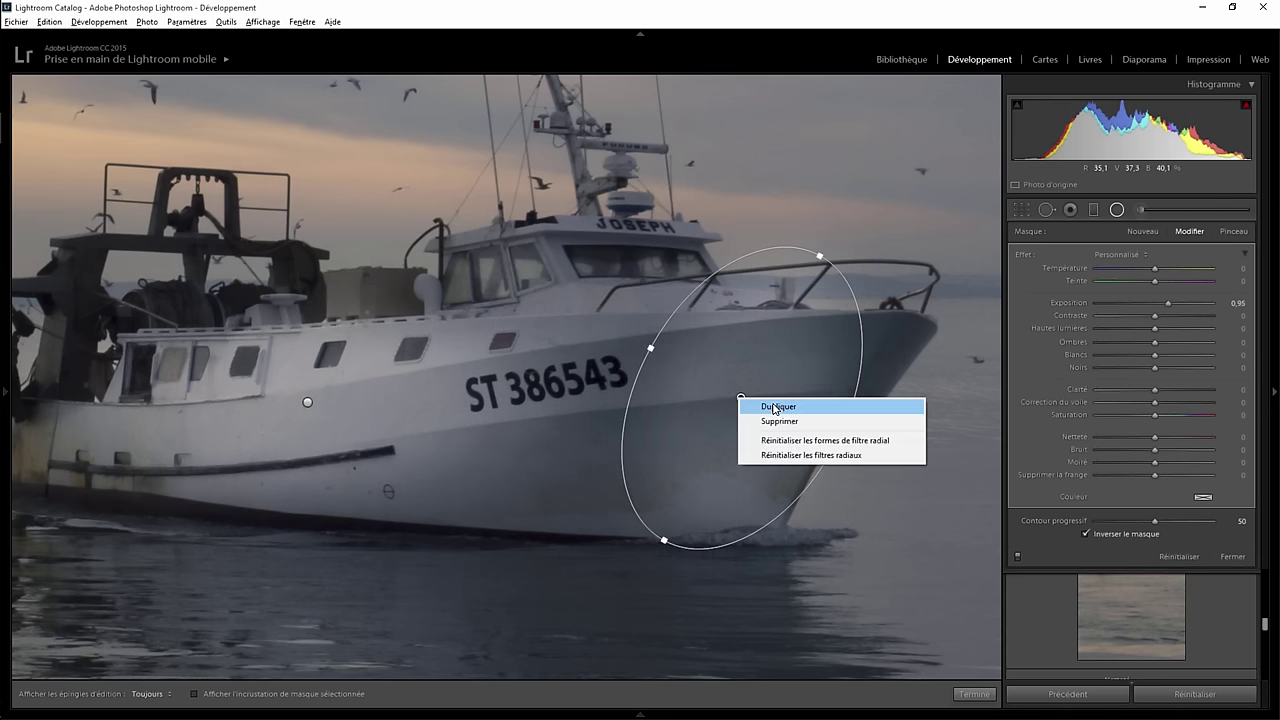
pyautogui.click(770, 408)
pyautogui.moveTo(738, 398); pyautogui.dragTo(594, 369)
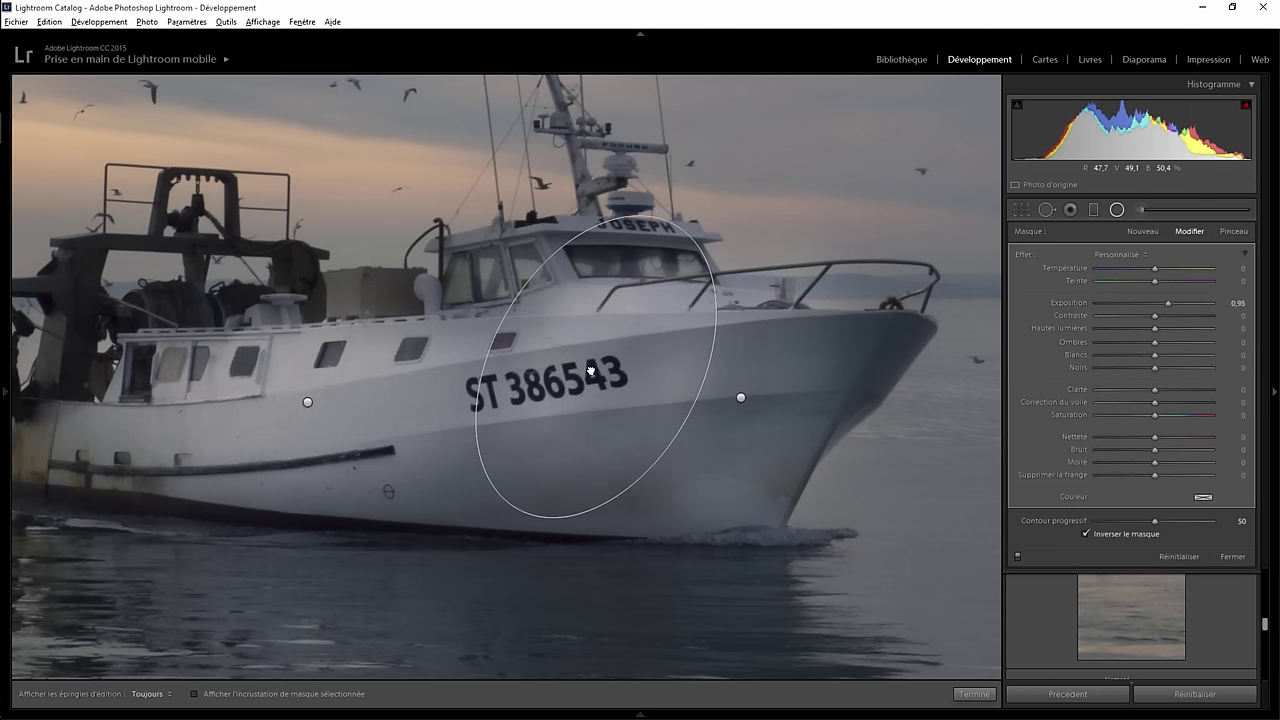
pyautogui.moveTo(583, 235)
pyautogui.mouseDown()
pyautogui.moveTo(522, 239)
pyautogui.moveTo(546, 272)
pyautogui.mouseUp()
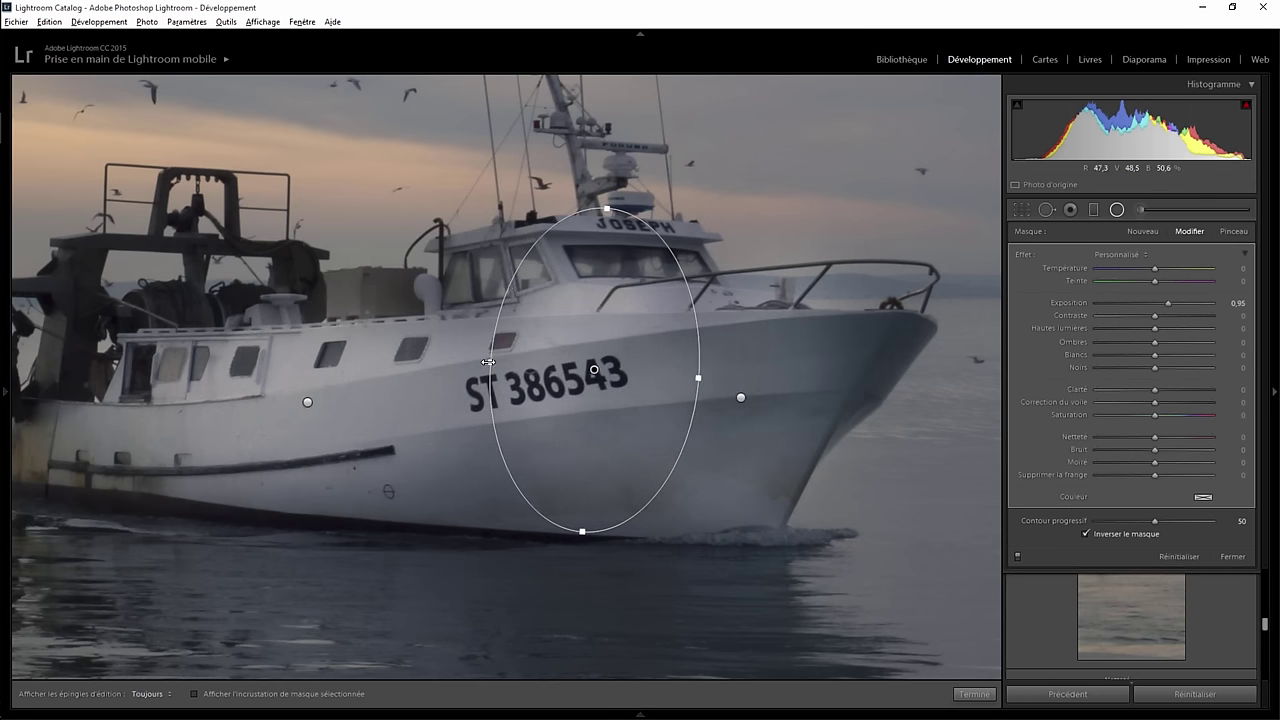
pyautogui.moveTo(487, 362); pyautogui.dragTo(427, 357)
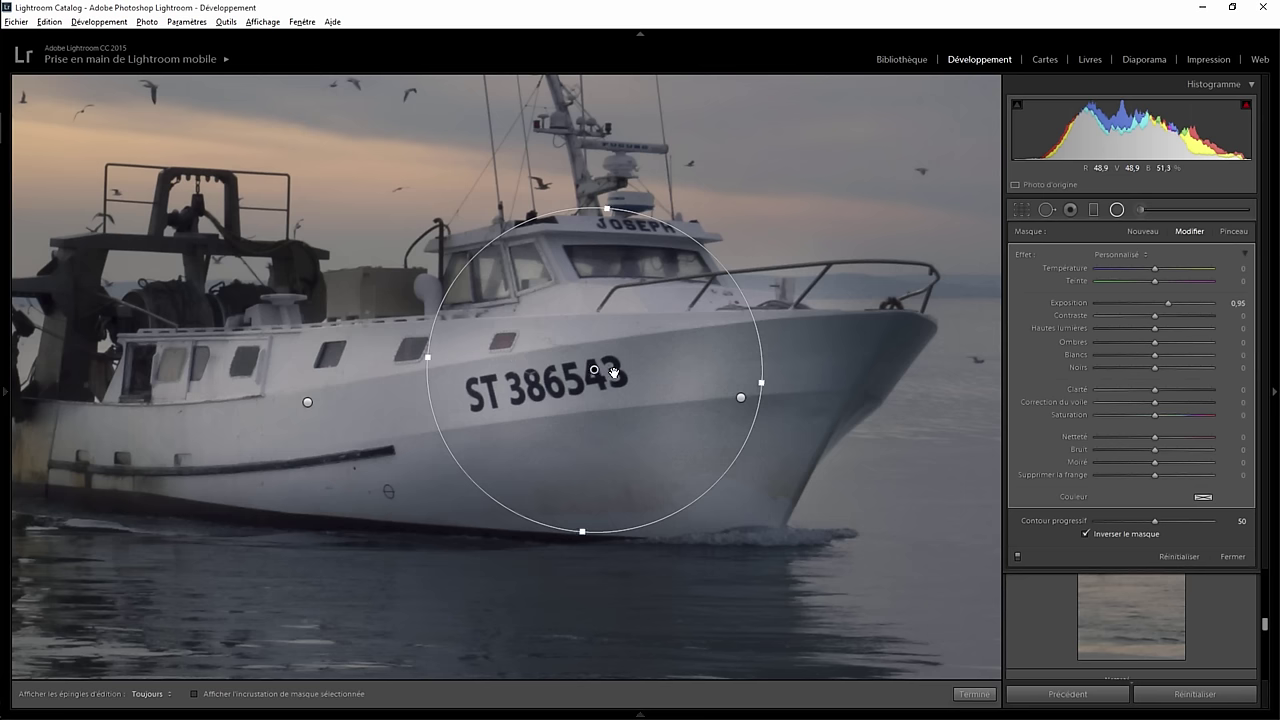
pyautogui.moveTo(594, 371); pyautogui.dragTo(583, 370)
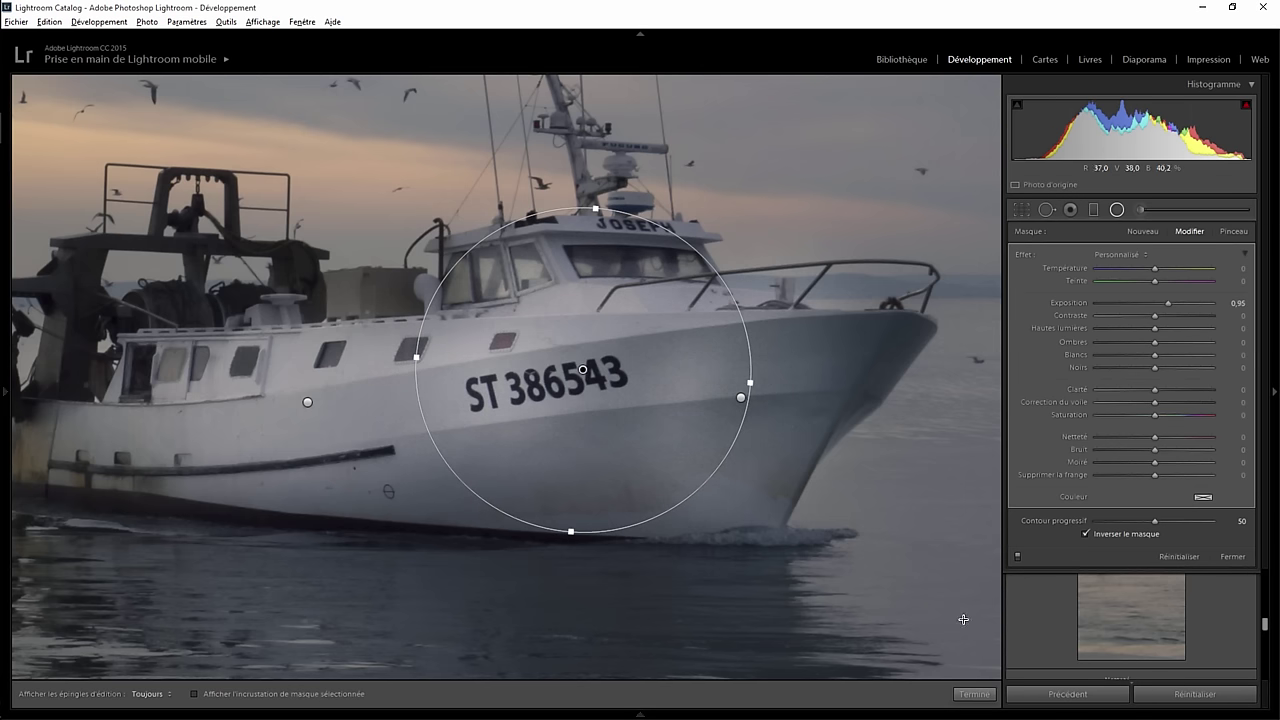
# - Commit the radial filters and zoom back in to 1:1 on the boat's hull
pyautogui.click(974, 694)
pyautogui.click(744, 458)
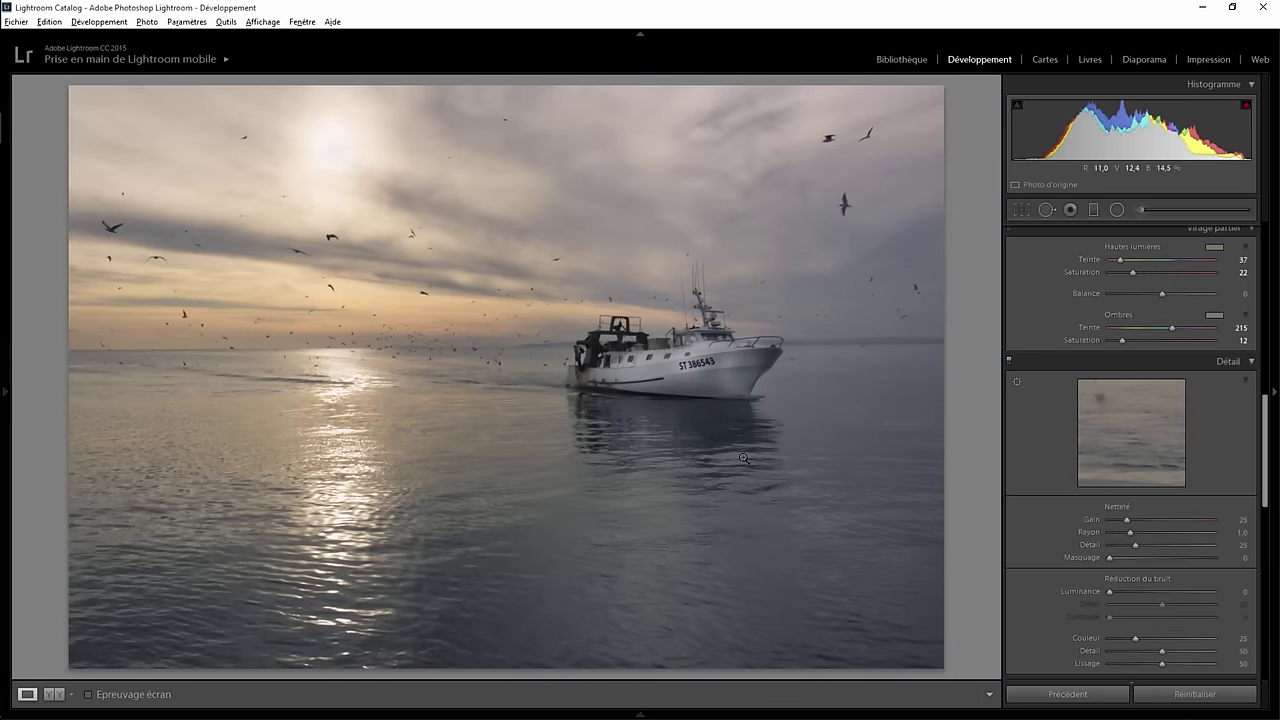
pyautogui.click(686, 372)
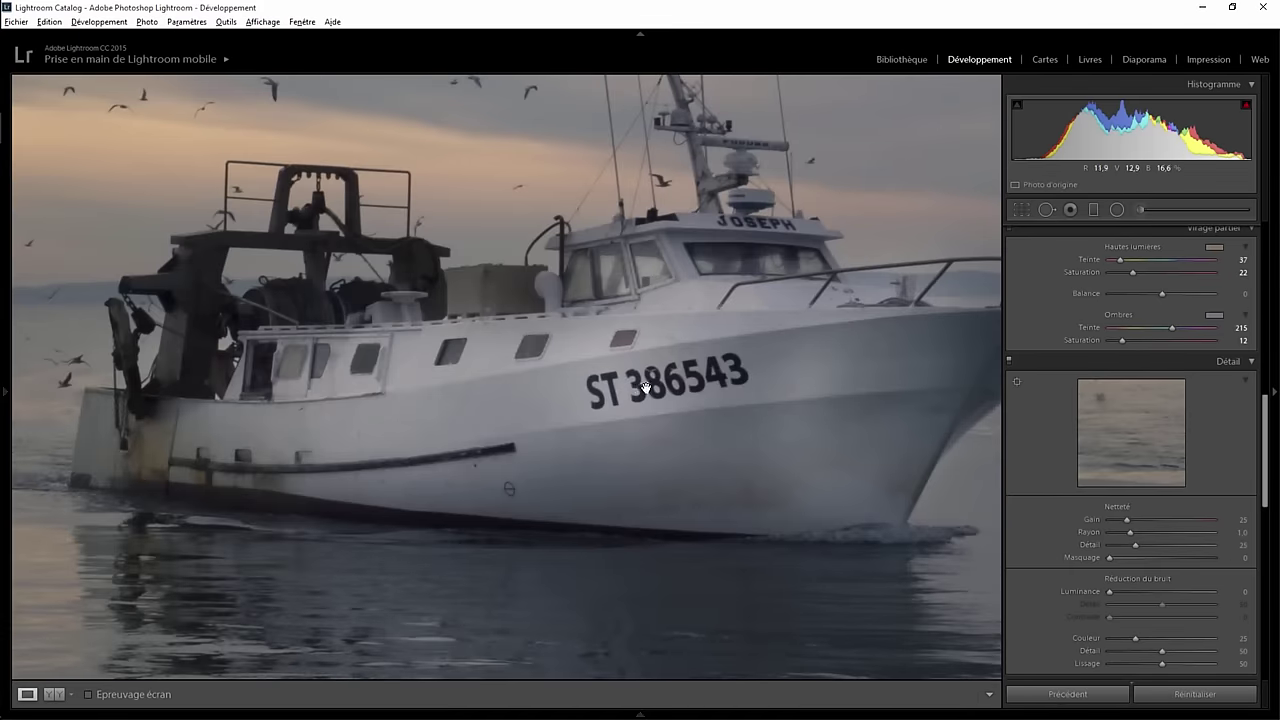
pyautogui.click(1117, 209)
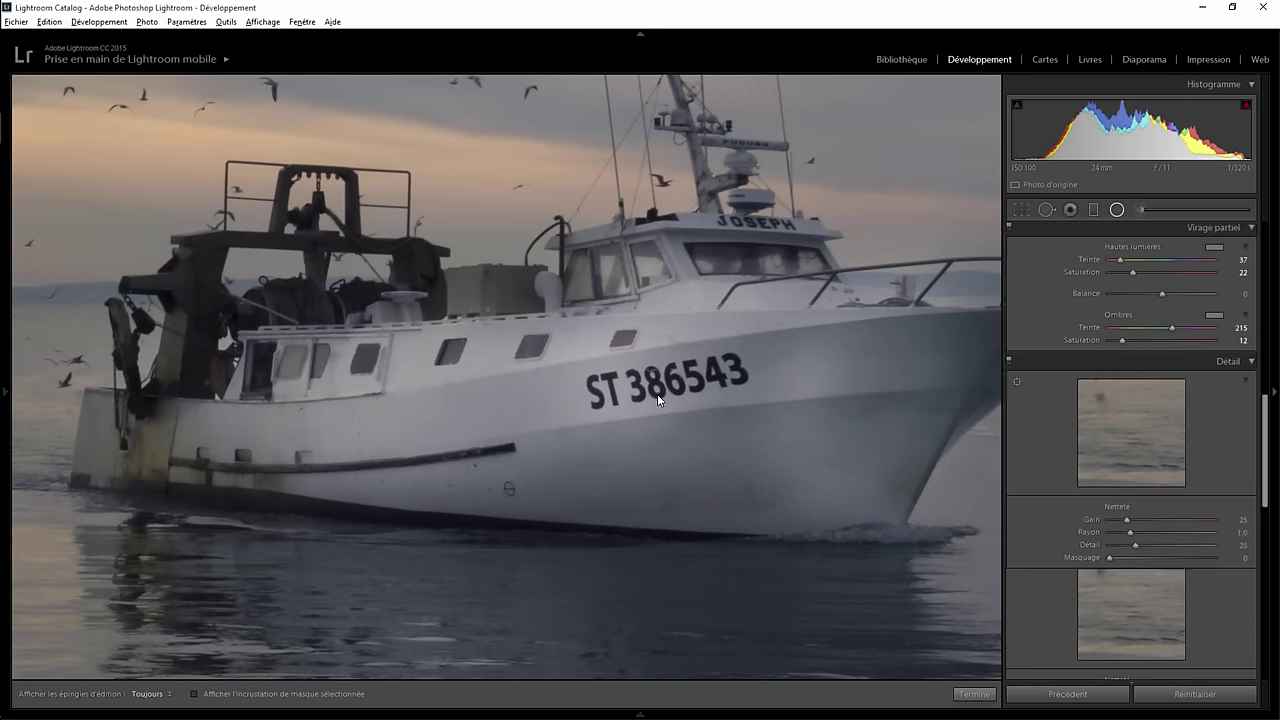
# - Narrow the rear-hull radial filter and move it further left
pyautogui.click(428, 401)
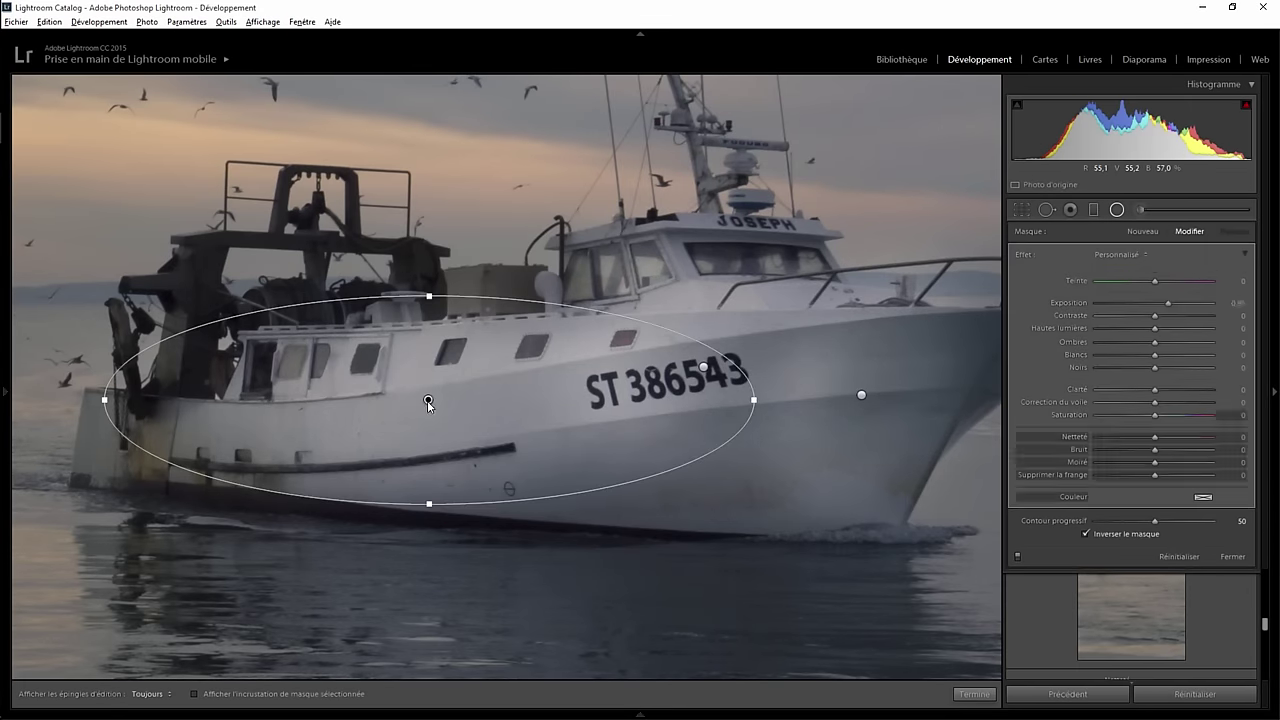
pyautogui.moveTo(757, 400); pyautogui.dragTo(692, 400)
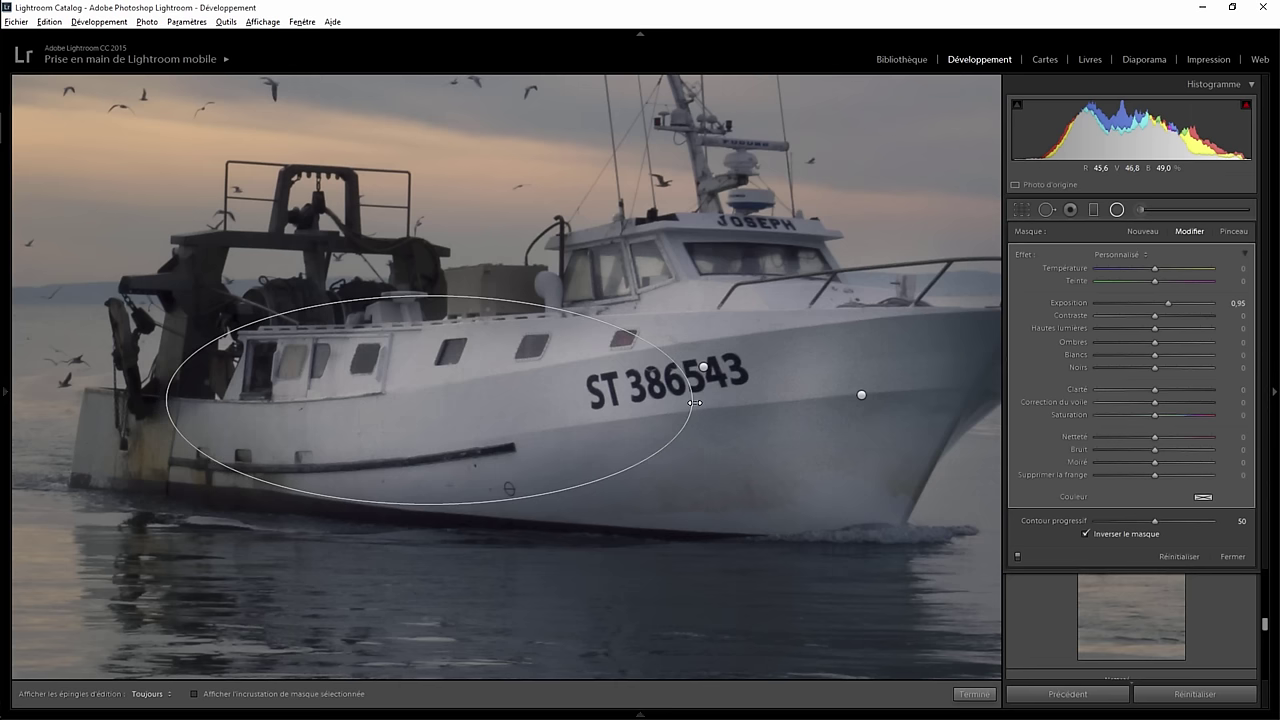
pyautogui.moveTo(426, 401); pyautogui.dragTo(377, 406)
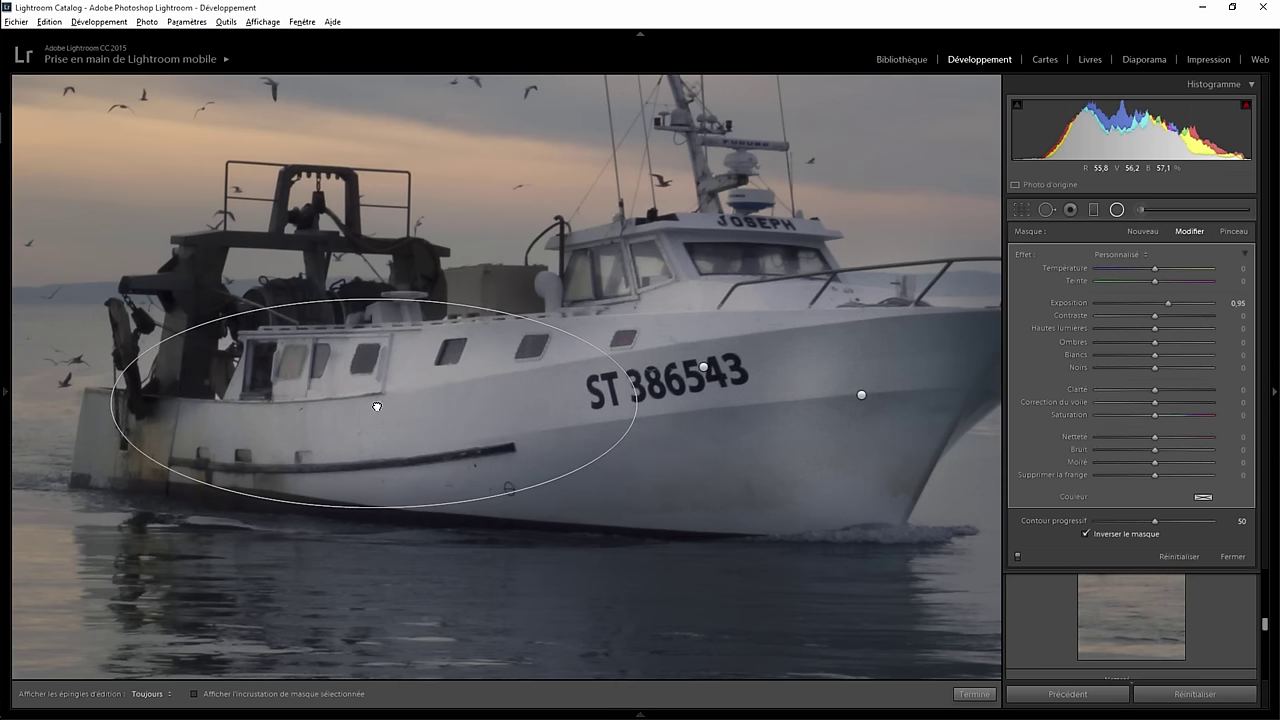
# - Reshape the bow radial filter toward the stem, set its feather to 85, then zoom out to fit
pyautogui.click(862, 395)
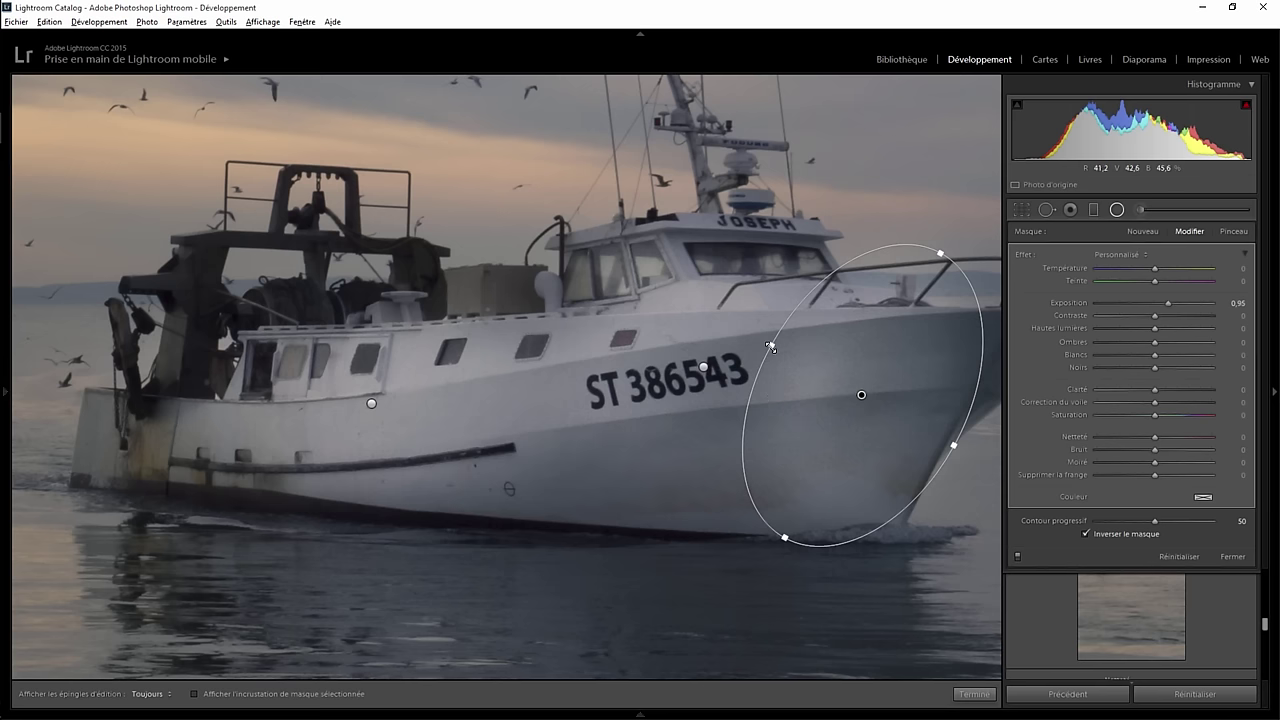
pyautogui.moveTo(770, 346); pyautogui.dragTo(797, 360)
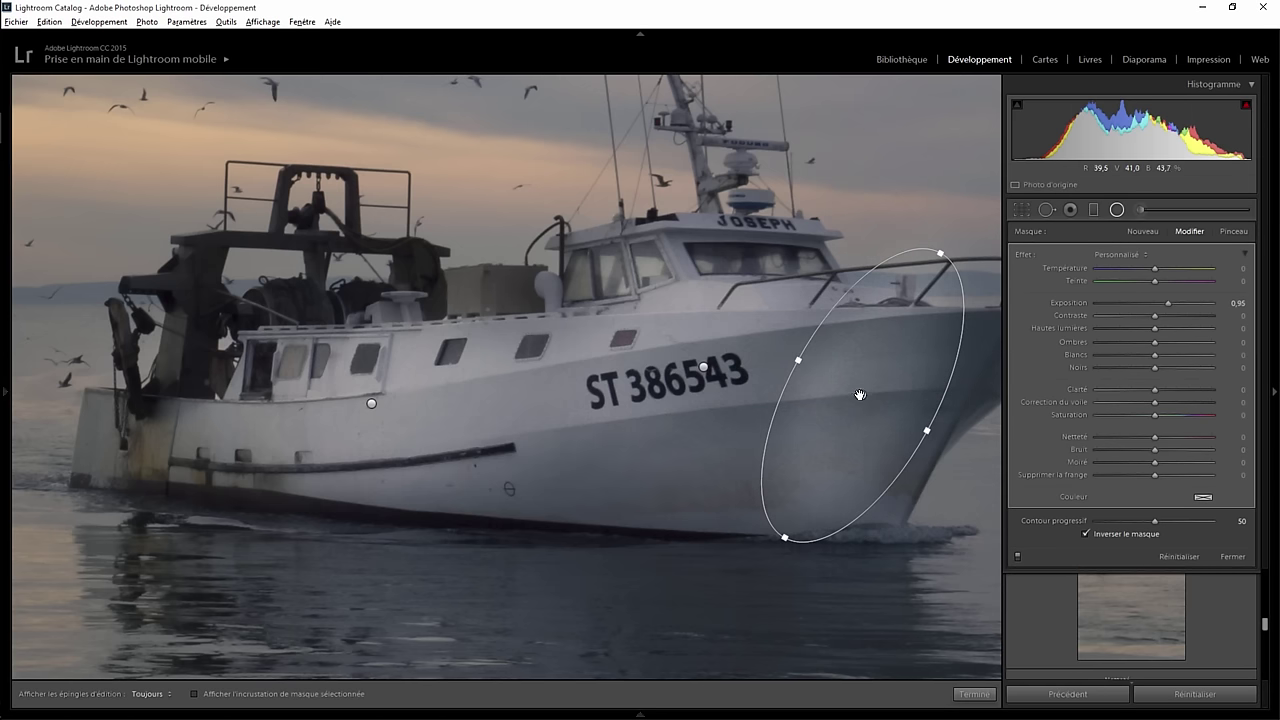
pyautogui.moveTo(860, 395); pyautogui.dragTo(889, 400)
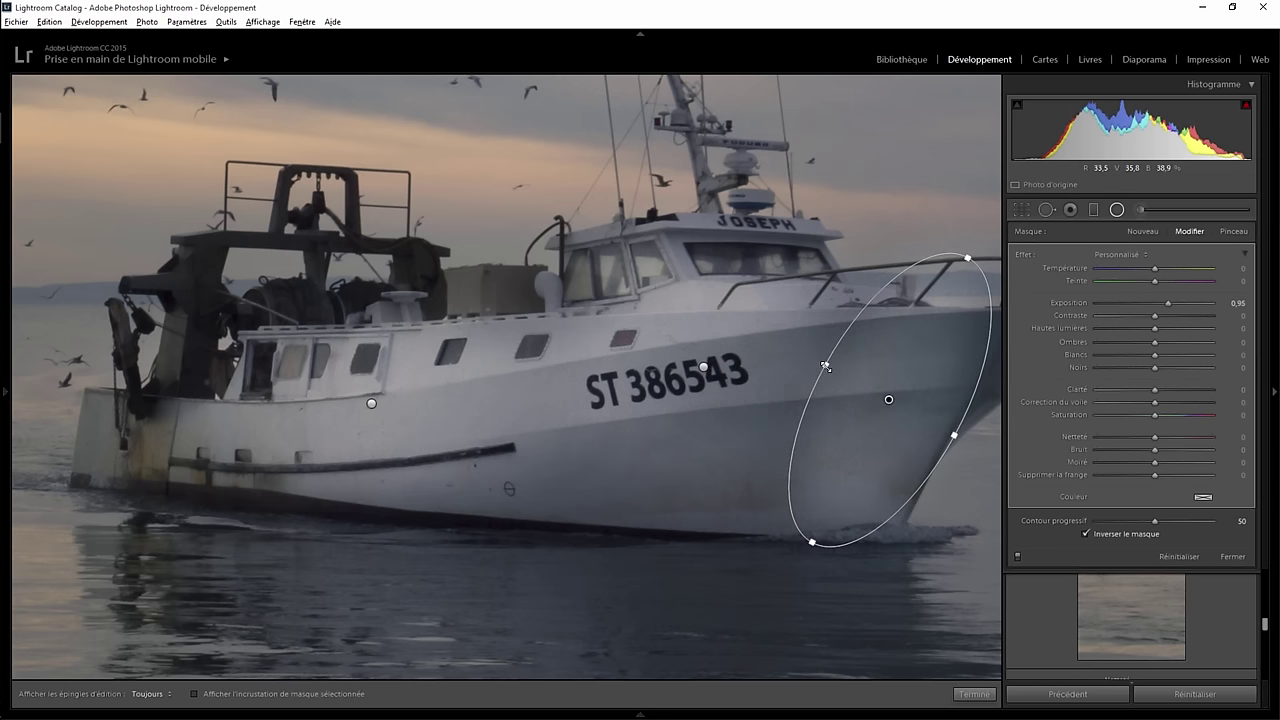
pyautogui.moveTo(822, 363); pyautogui.dragTo(814, 358)
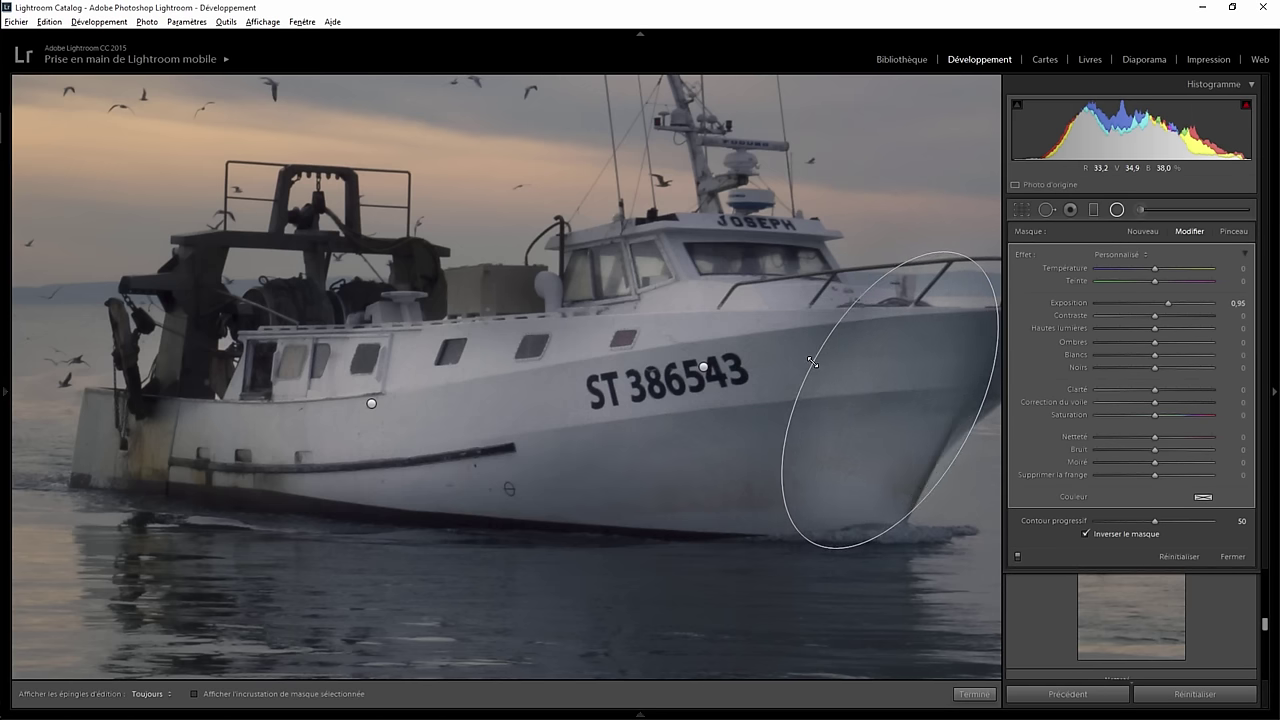
pyautogui.moveTo(1205, 519); pyautogui.dragTo(1205, 519)
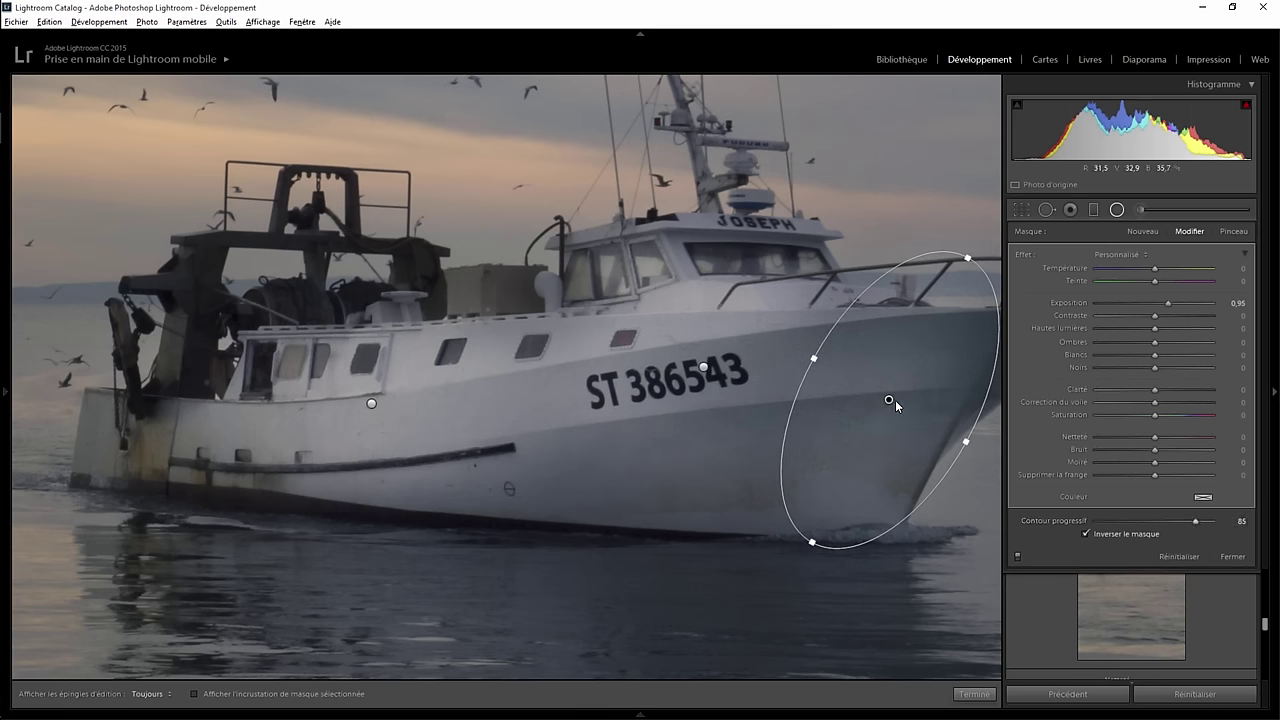
pyautogui.click(975, 694)
pyautogui.click(708, 316)
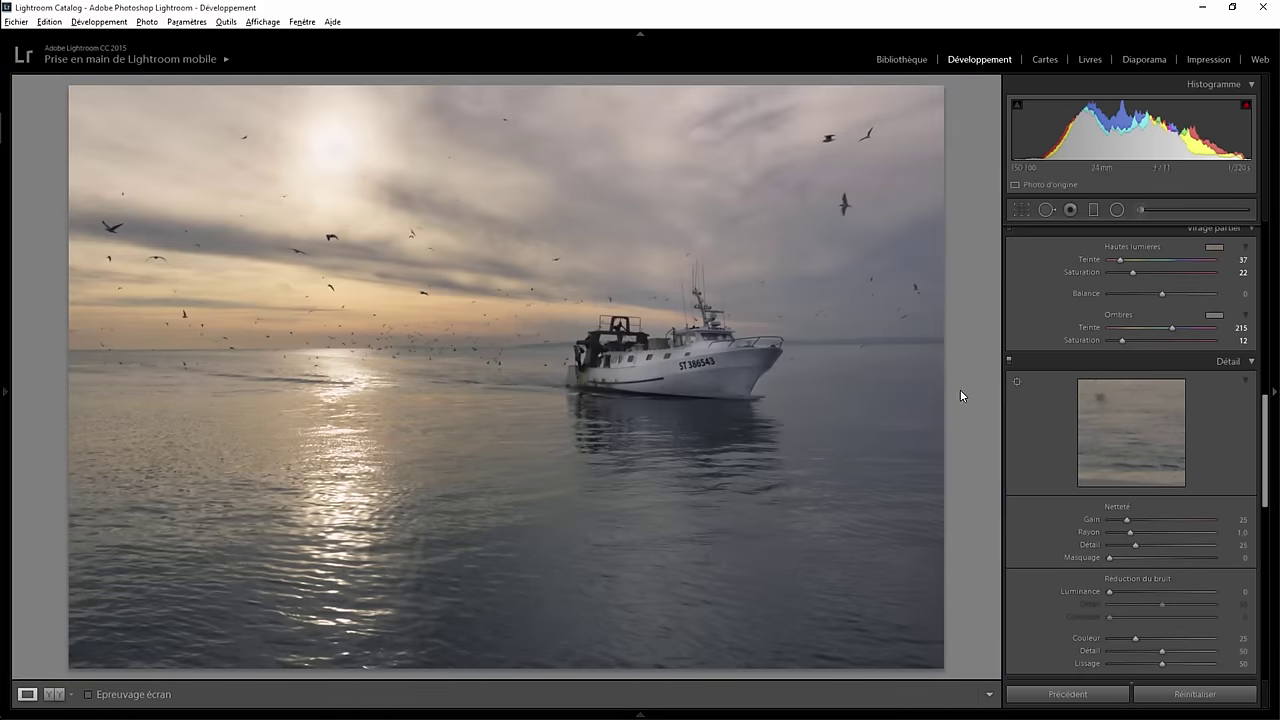
# - Set Clarté to +32 in the Réglages de base panel
pyautogui.moveTo(1266, 450); pyautogui.dragTo(1266, 280)
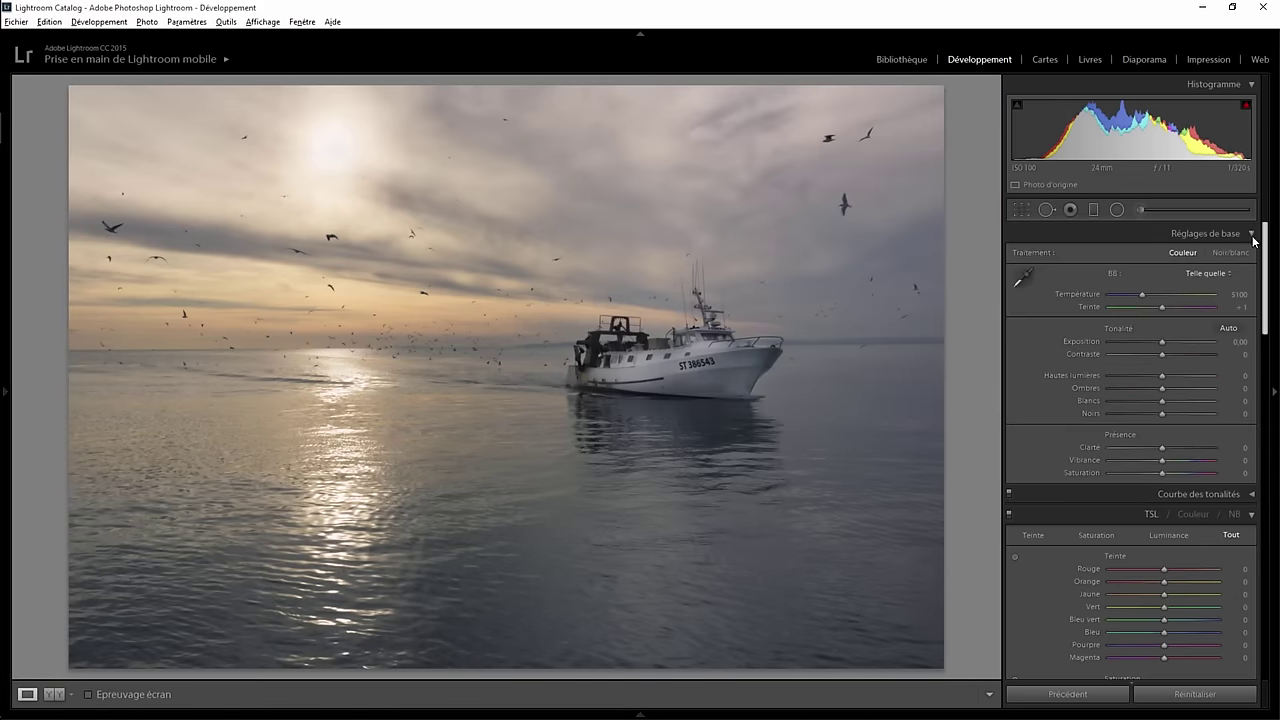
pyautogui.moveTo(1163, 455)
pyautogui.mouseDown()
pyautogui.moveTo(1178, 451)
pyautogui.moveTo(1159, 442)
pyautogui.moveTo(1174, 443)
pyautogui.moveTo(1174, 463)
pyautogui.mouseUp()
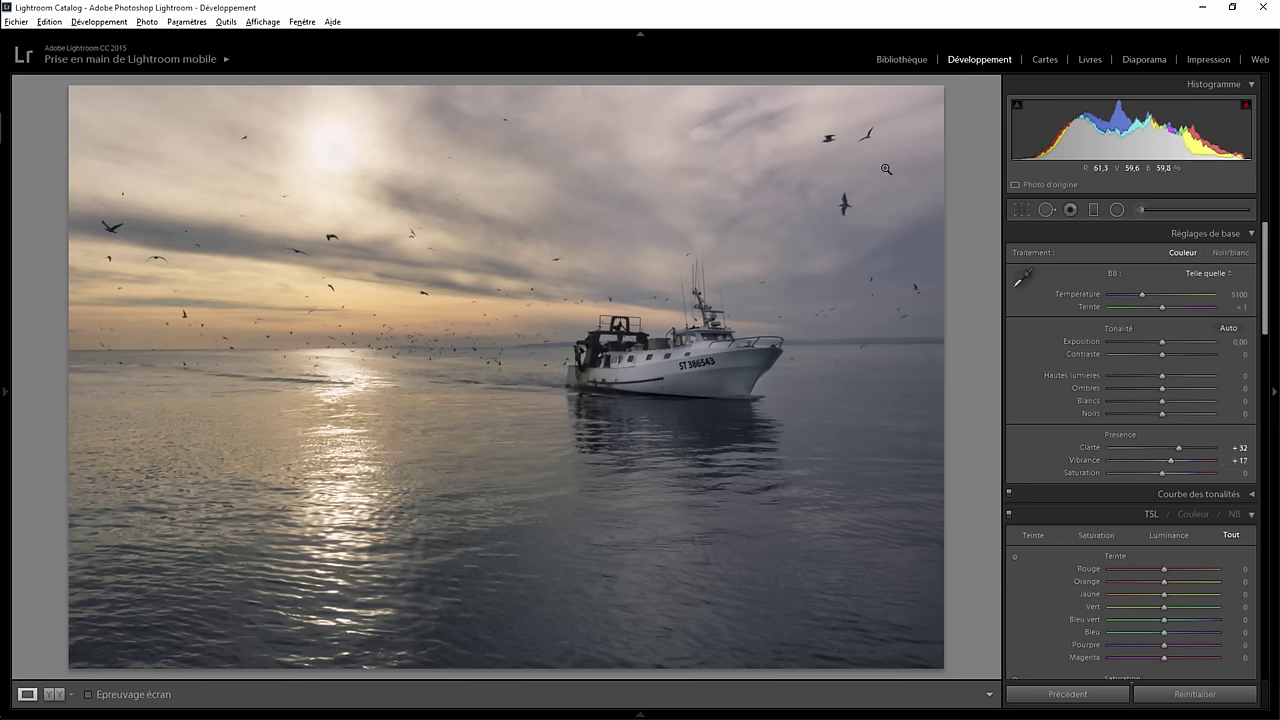
# - Add a rotated graduated filter across the upper-right sky with Clarity +49
pyautogui.click(1093, 209)
pyautogui.moveTo(740, 197); pyautogui.dragTo(682, 281)
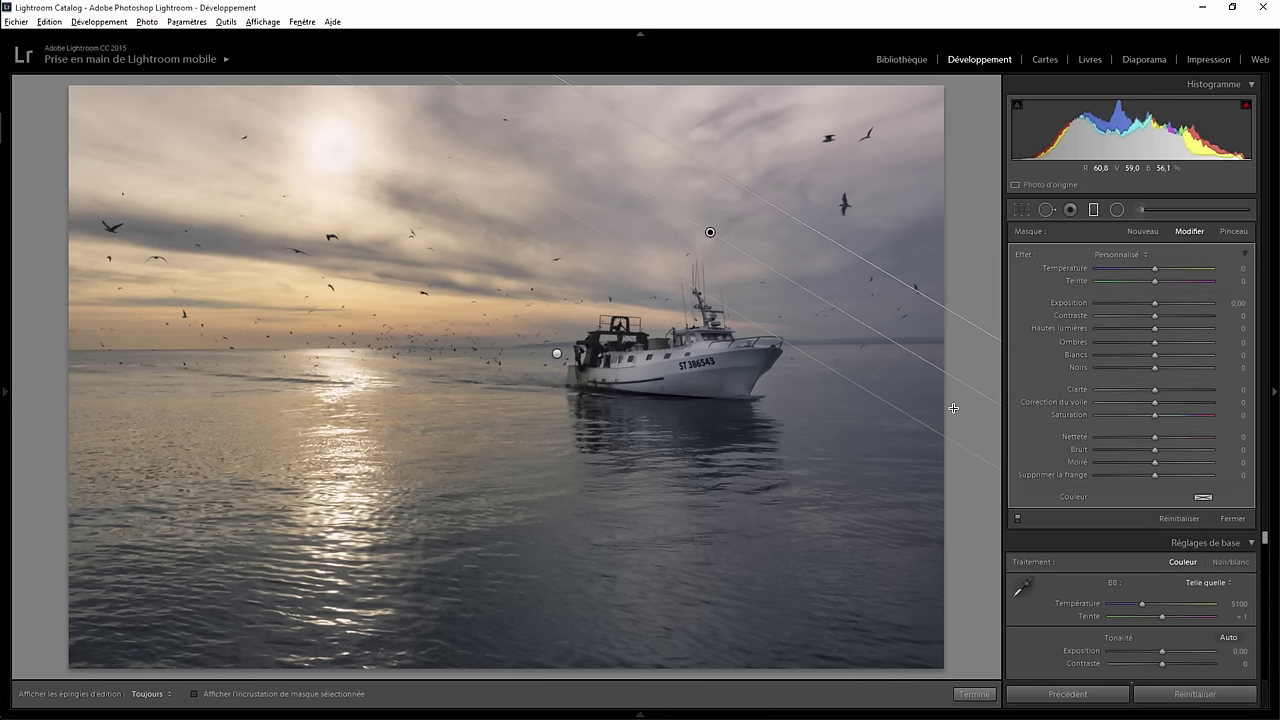
pyautogui.moveTo(1168, 393)
pyautogui.mouseDown()
pyautogui.moveTo(1192, 392)
pyautogui.moveTo(1154, 393)
pyautogui.moveTo(1182, 392)
pyautogui.mouseUp()
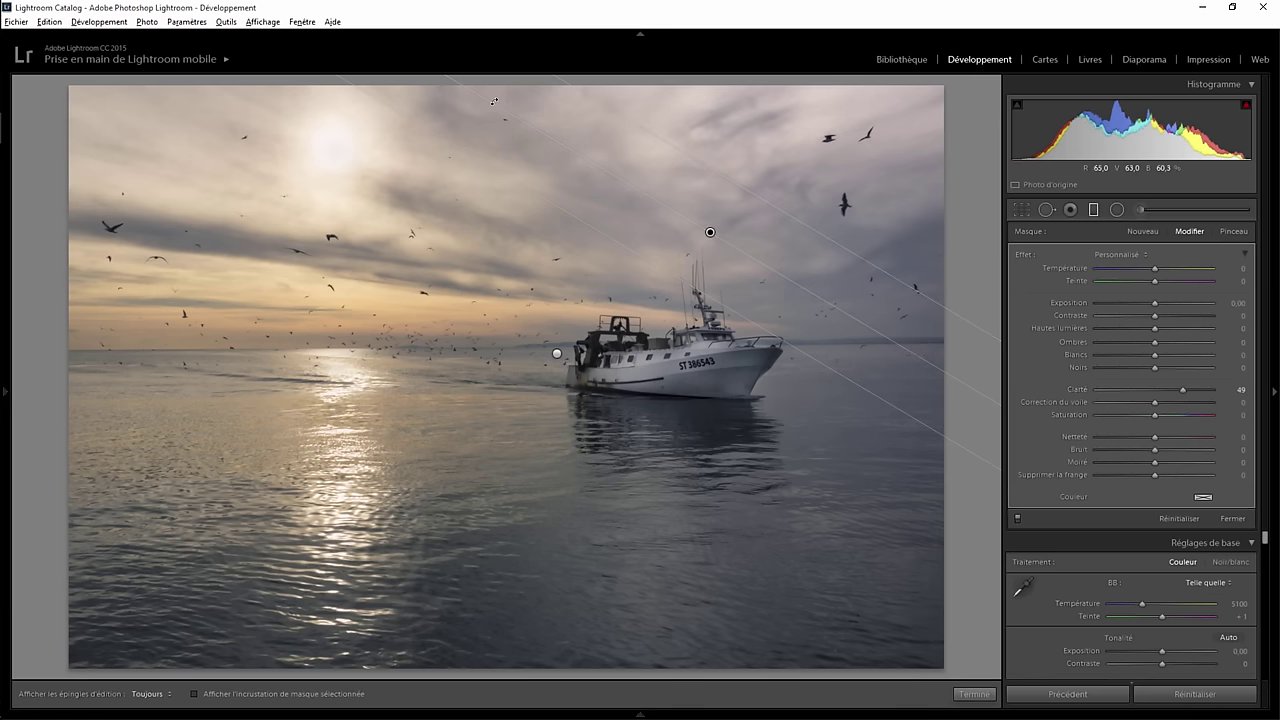
pyautogui.moveTo(501, 106); pyautogui.dragTo(498, 129)
pyautogui.click(974, 694)
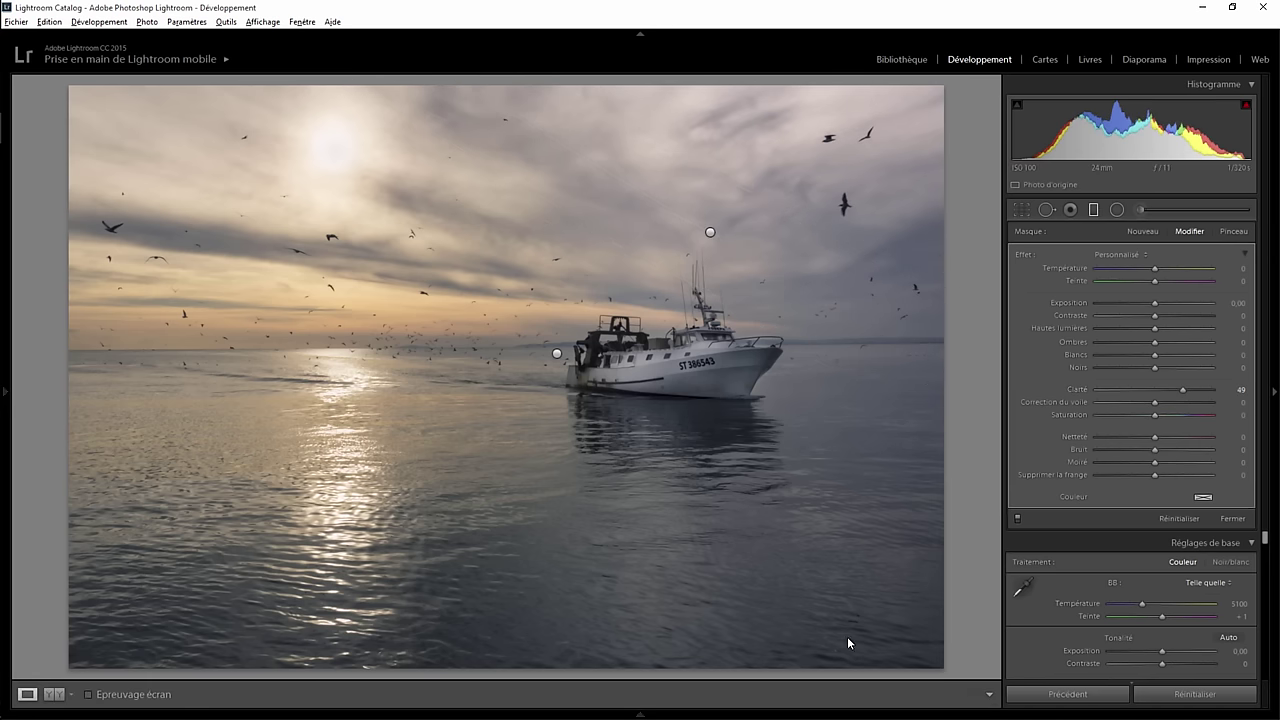
# - Add a graduated filter rising over the lower water with Clarity -29, nudged slightly lower
pyautogui.click(1093, 210)
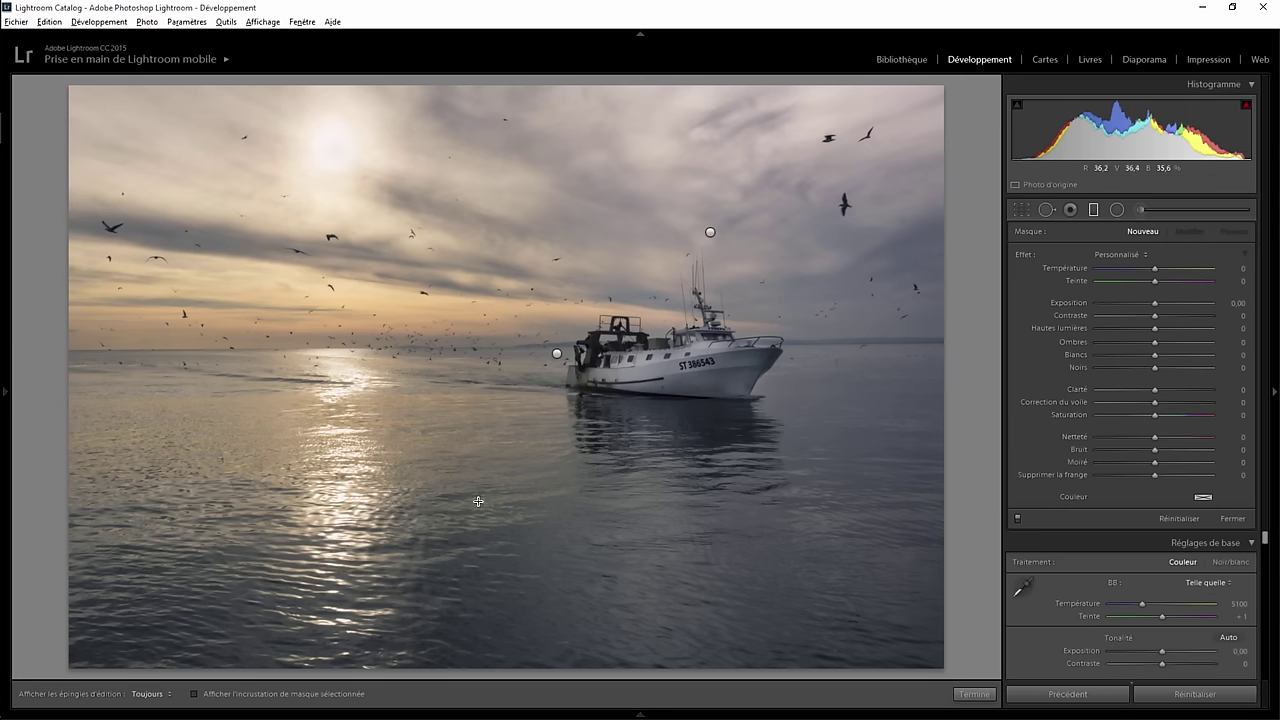
pyautogui.moveTo(477, 502); pyautogui.dragTo(473, 368)
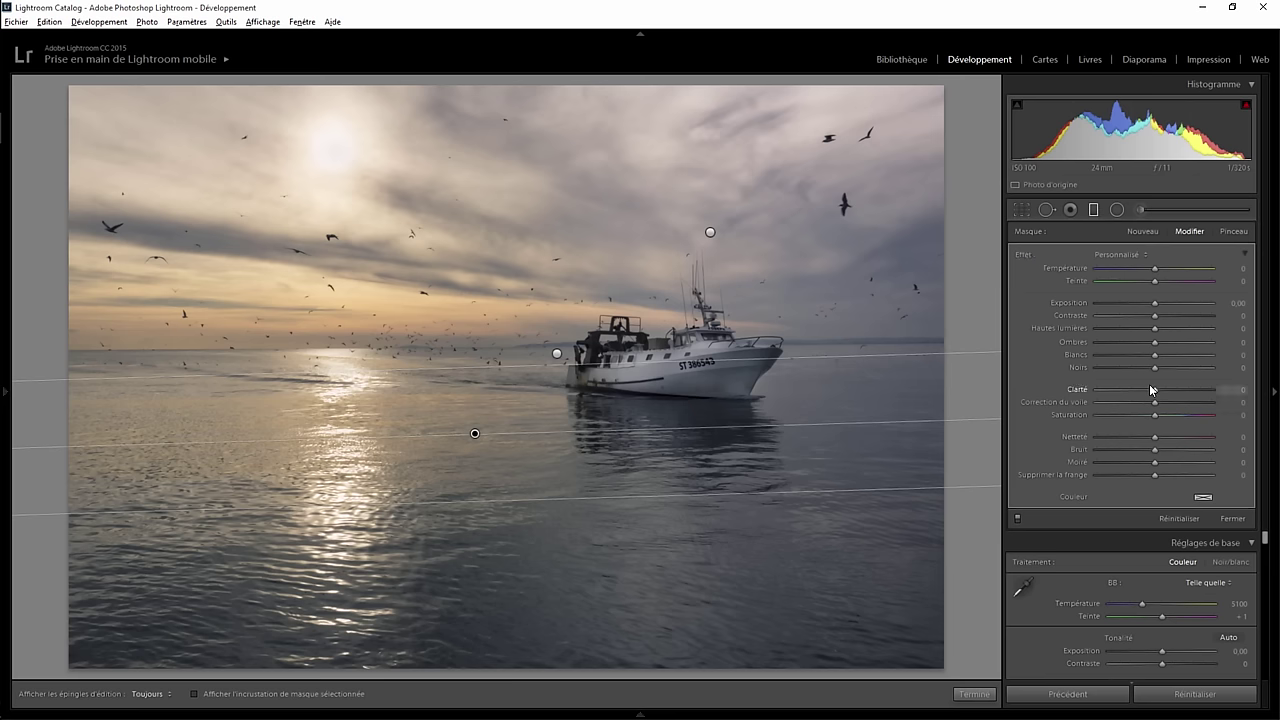
pyautogui.moveTo(1154, 389)
pyautogui.mouseDown()
pyautogui.moveTo(1120, 389)
pyautogui.moveTo(1142, 393)
pyautogui.mouseUp()
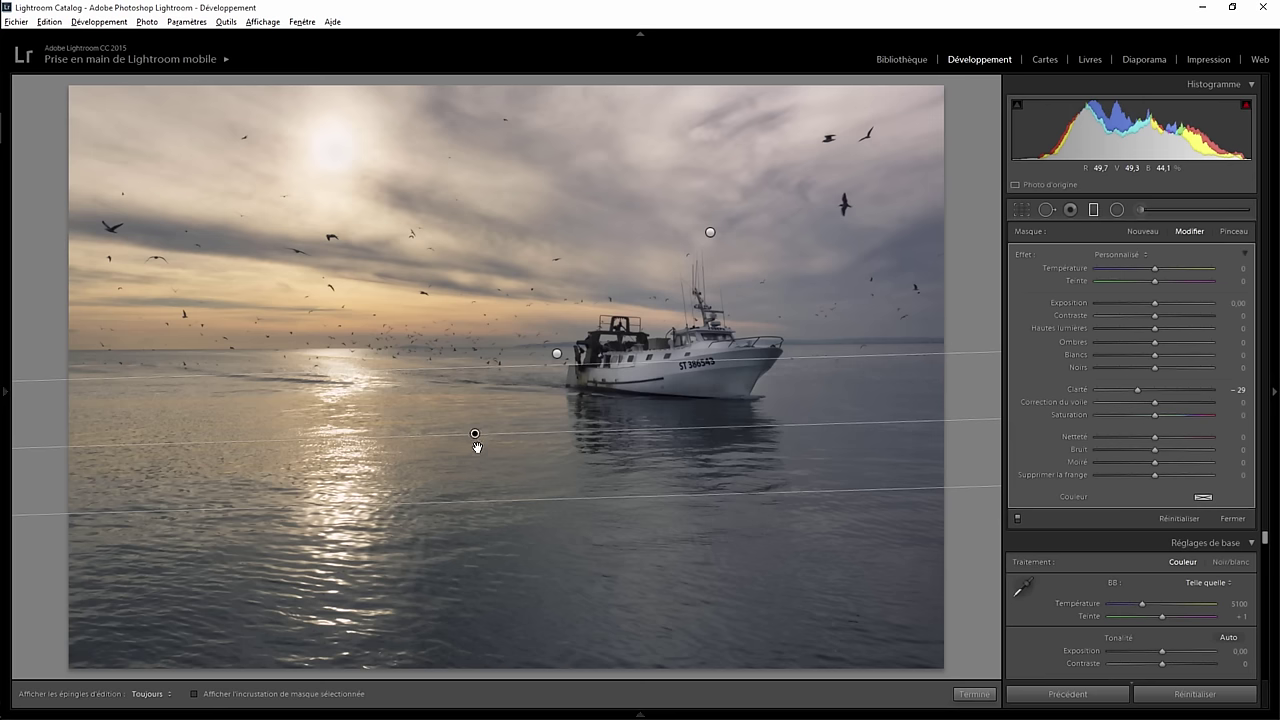
pyautogui.moveTo(475, 434); pyautogui.dragTo(479, 459)
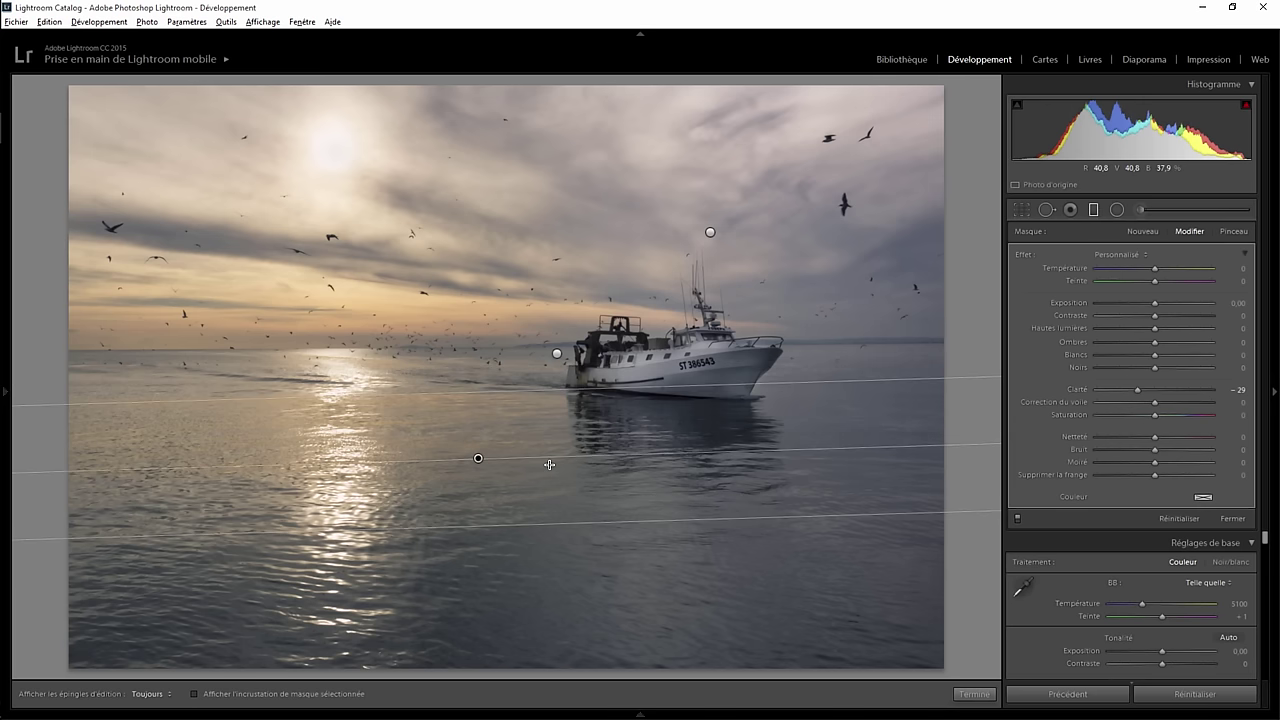
pyautogui.click(974, 694)
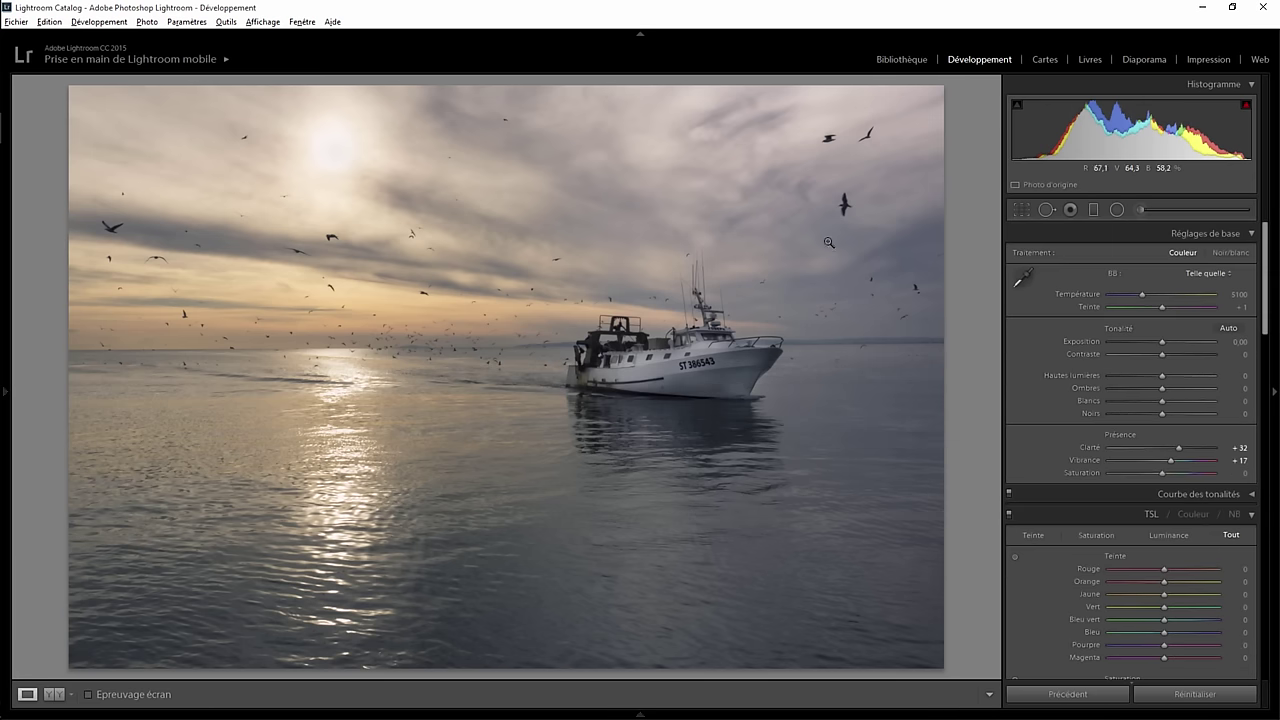
# - Lower the sun radial filter's exposure slightly to +3.17
pyautogui.click(1117, 210)
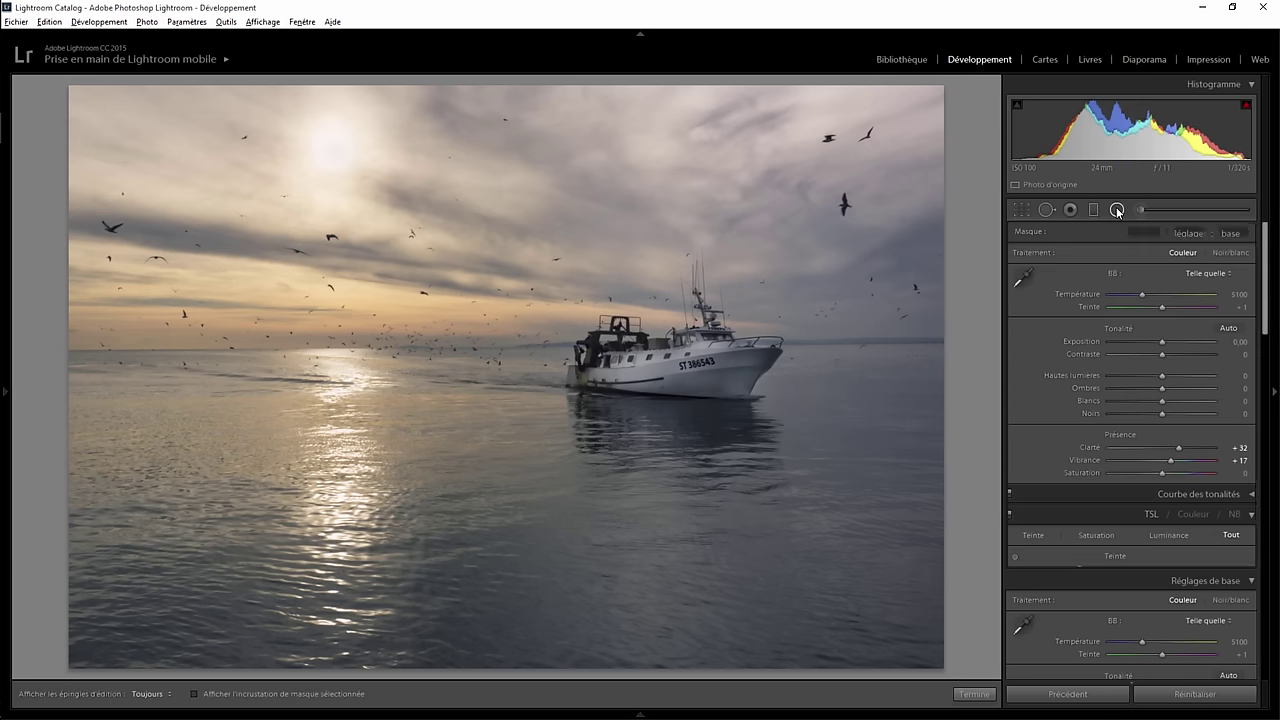
pyautogui.click(335, 150)
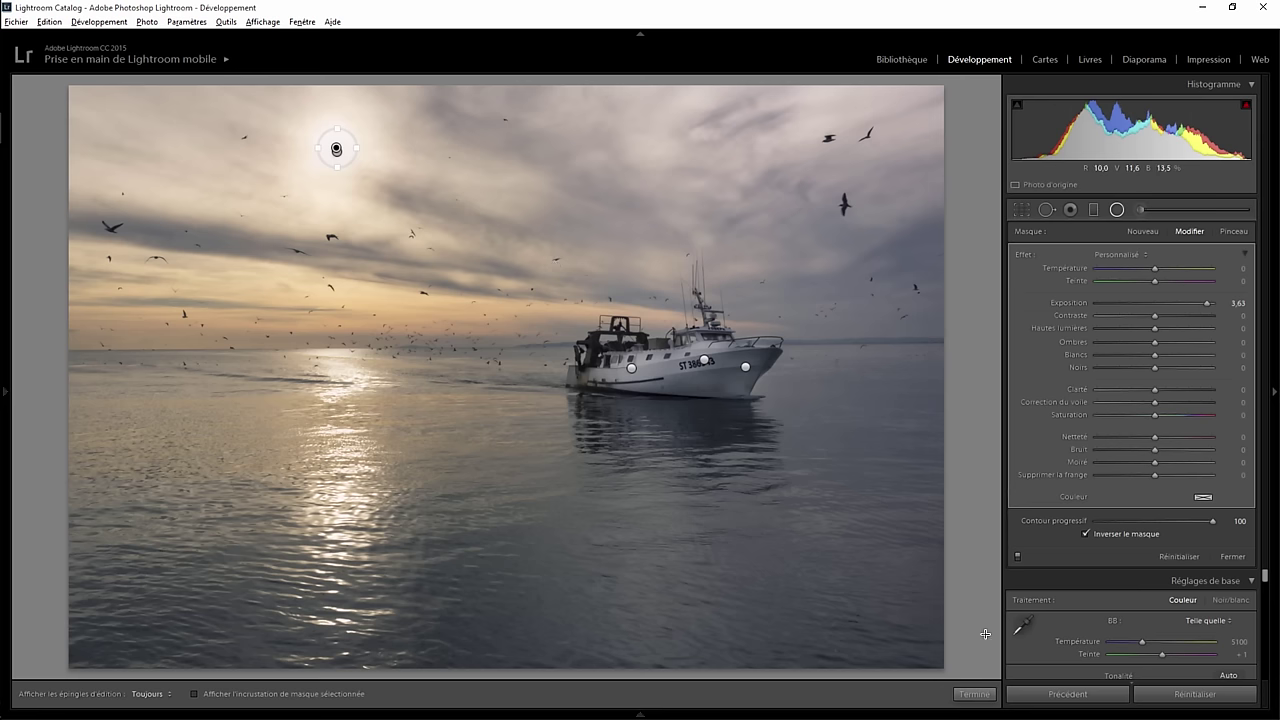
pyautogui.click(974, 694)
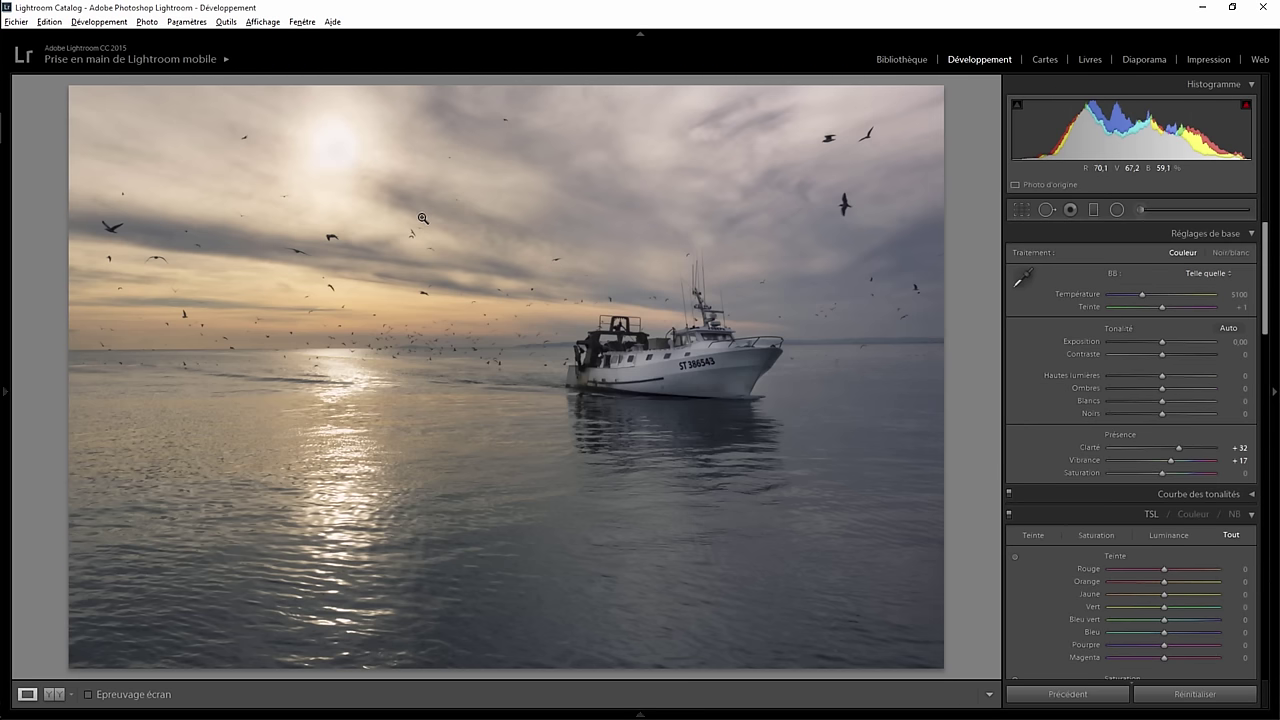
pyautogui.click(1117, 210)
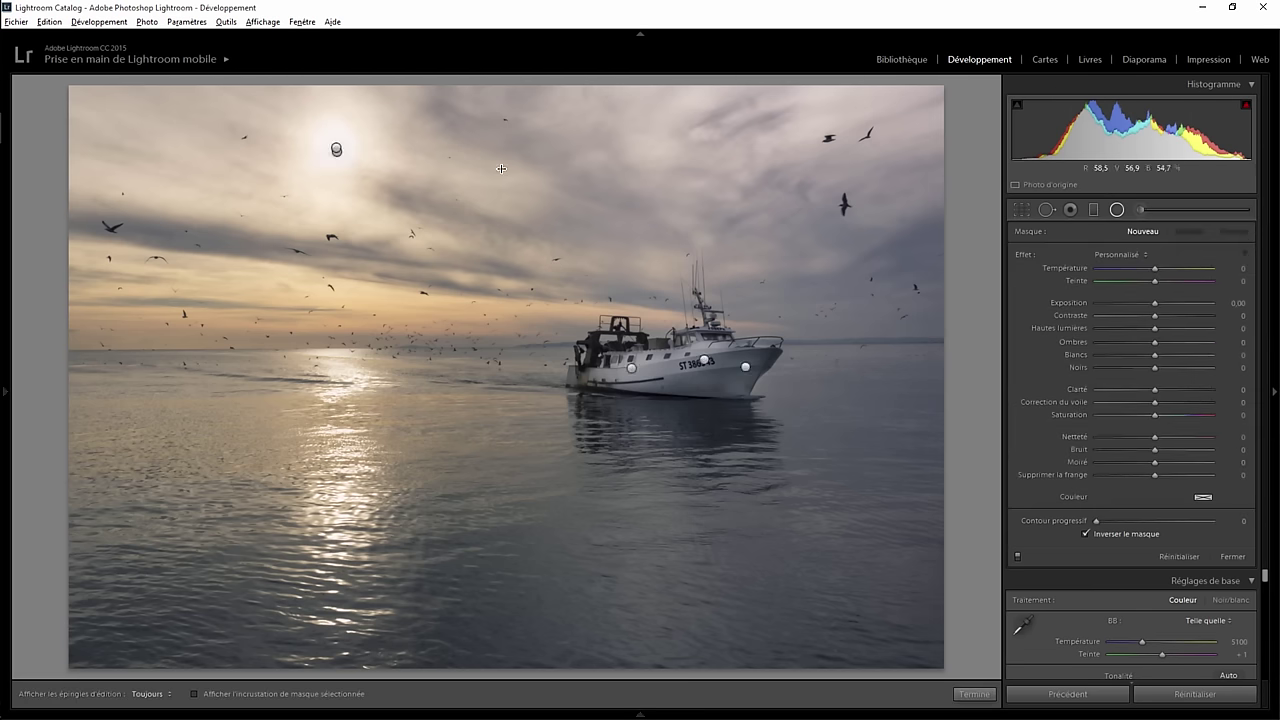
pyautogui.click(336, 148)
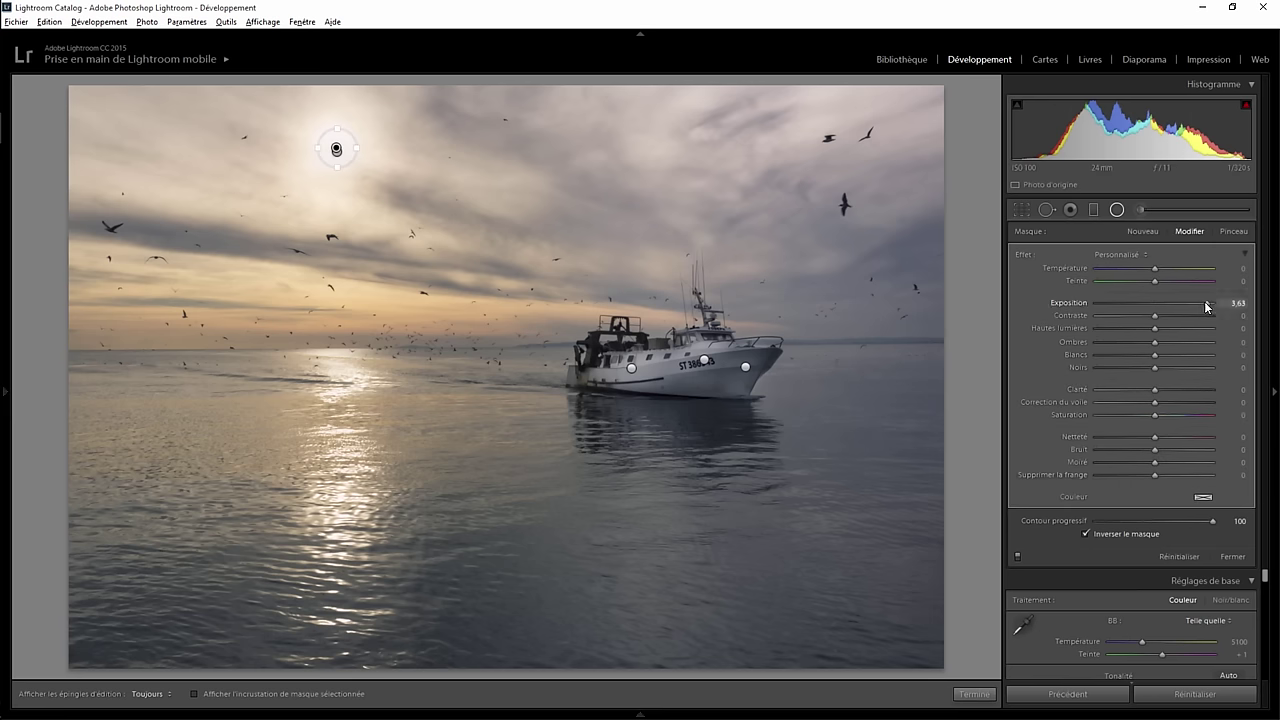
pyautogui.moveTo(1201, 303); pyautogui.dragTo(1199, 303)
pyautogui.click(1233, 557)
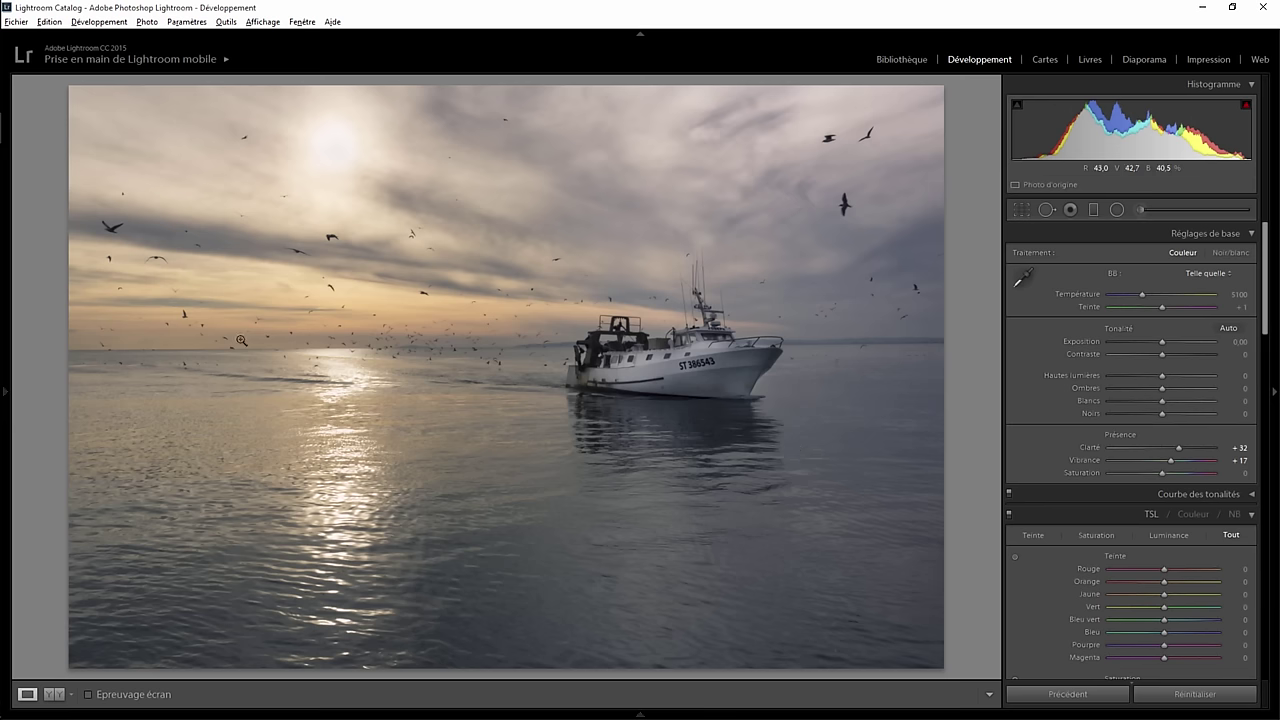
# - Add an oval radial filter on the left horizon with Temperature +8 and feather 69
pyautogui.click(1116, 210)
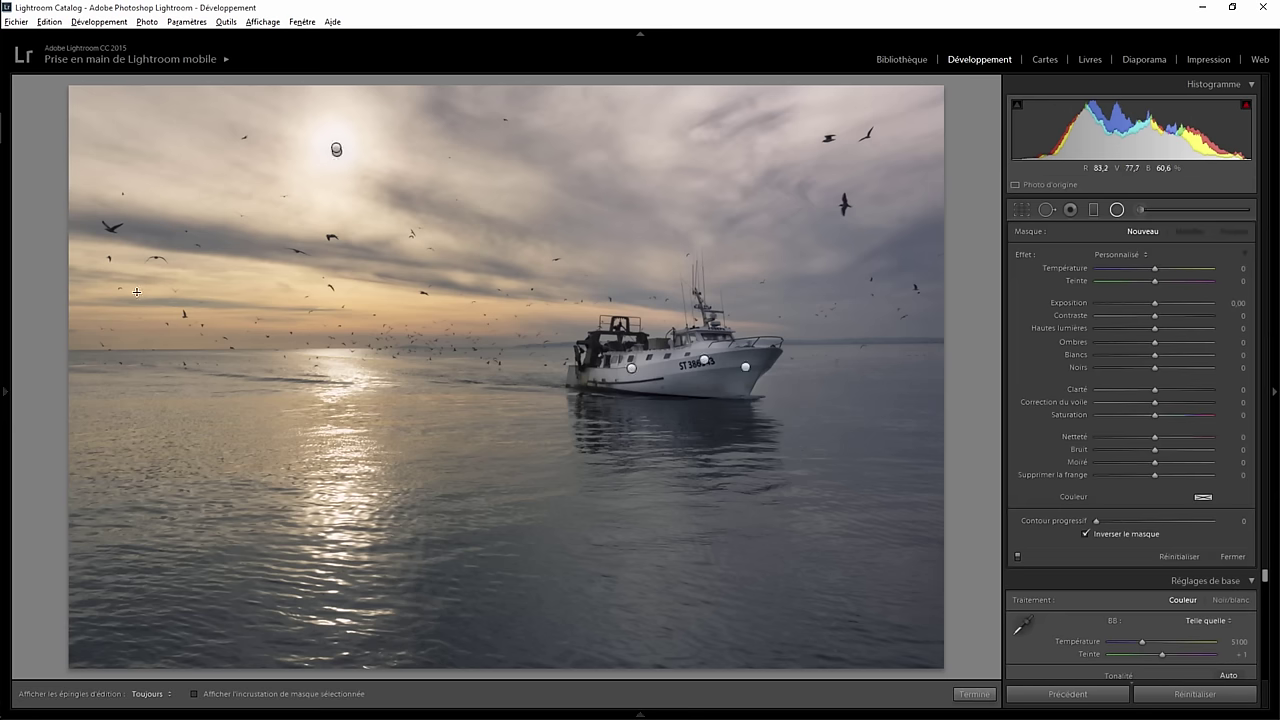
pyautogui.moveTo(137, 291); pyautogui.dragTo(518, 351)
pyautogui.moveTo(131, 298)
pyautogui.mouseDown()
pyautogui.moveTo(204, 320)
pyautogui.moveTo(203, 305)
pyautogui.mouseUp()
pyautogui.moveTo(1155, 268); pyautogui.dragTo(1162, 268)
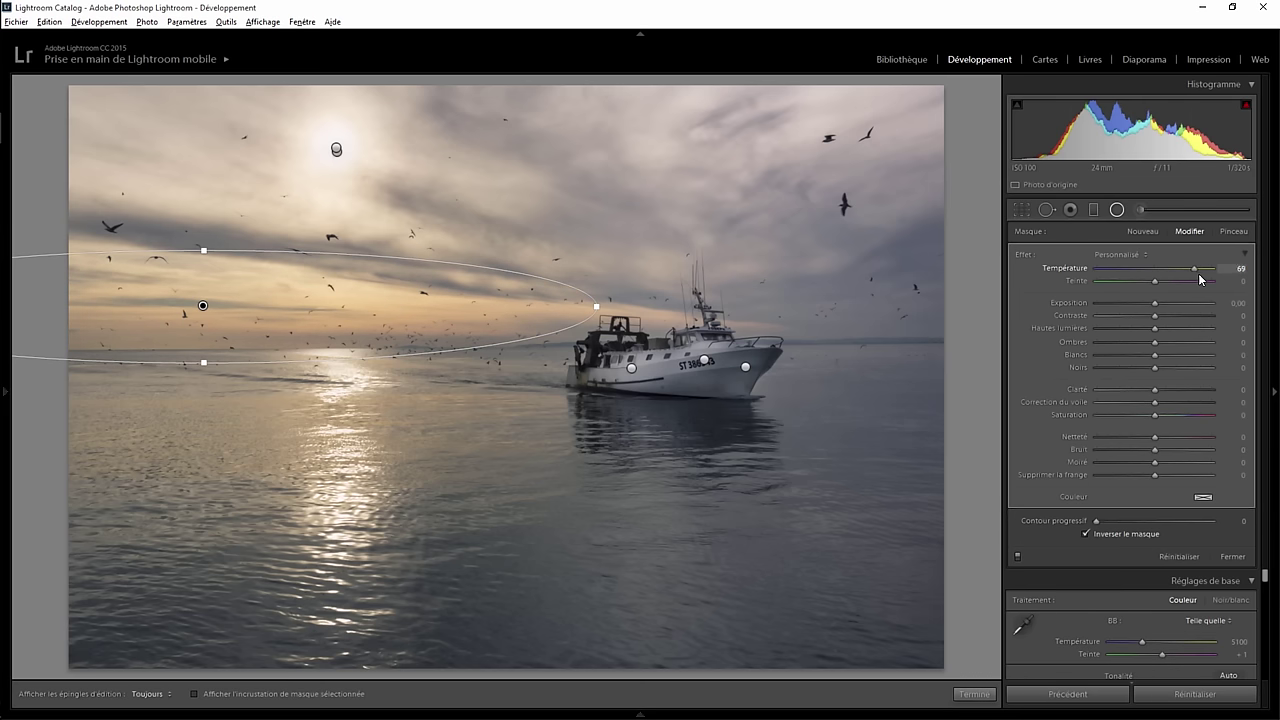
pyautogui.moveTo(1162, 270); pyautogui.dragTo(1214, 270)
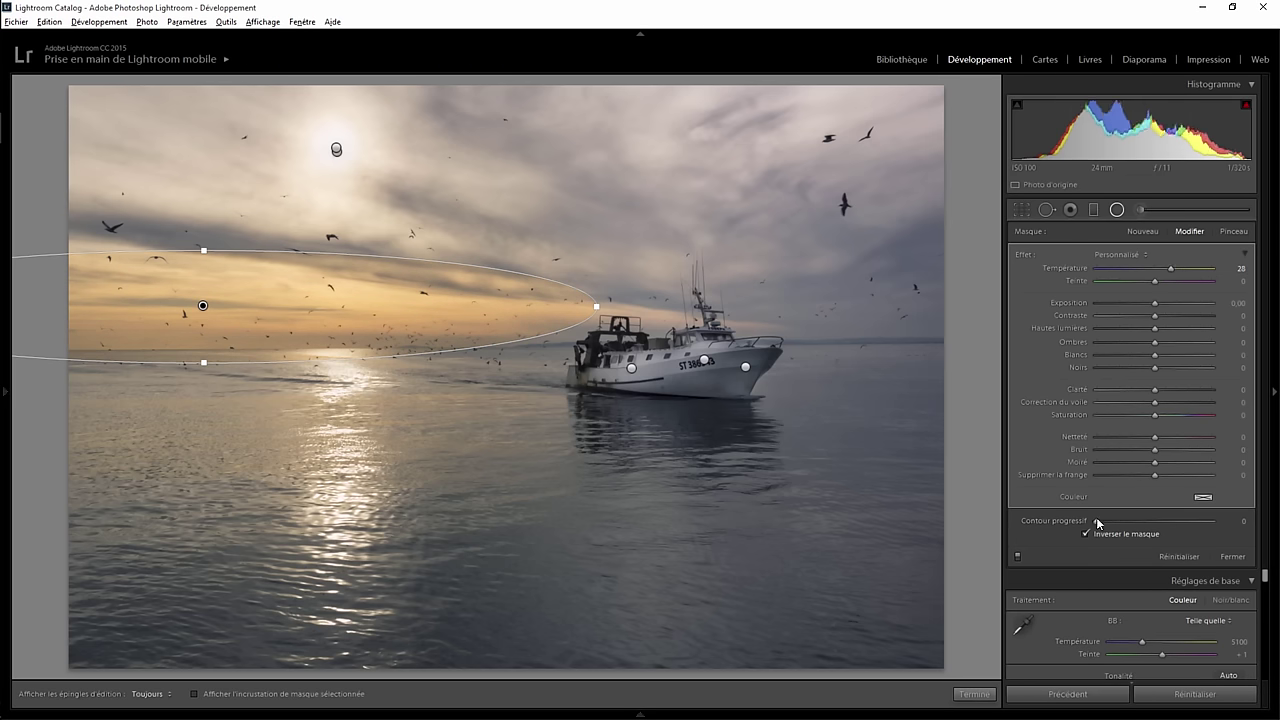
pyautogui.moveTo(1096, 521); pyautogui.dragTo(1173, 522)
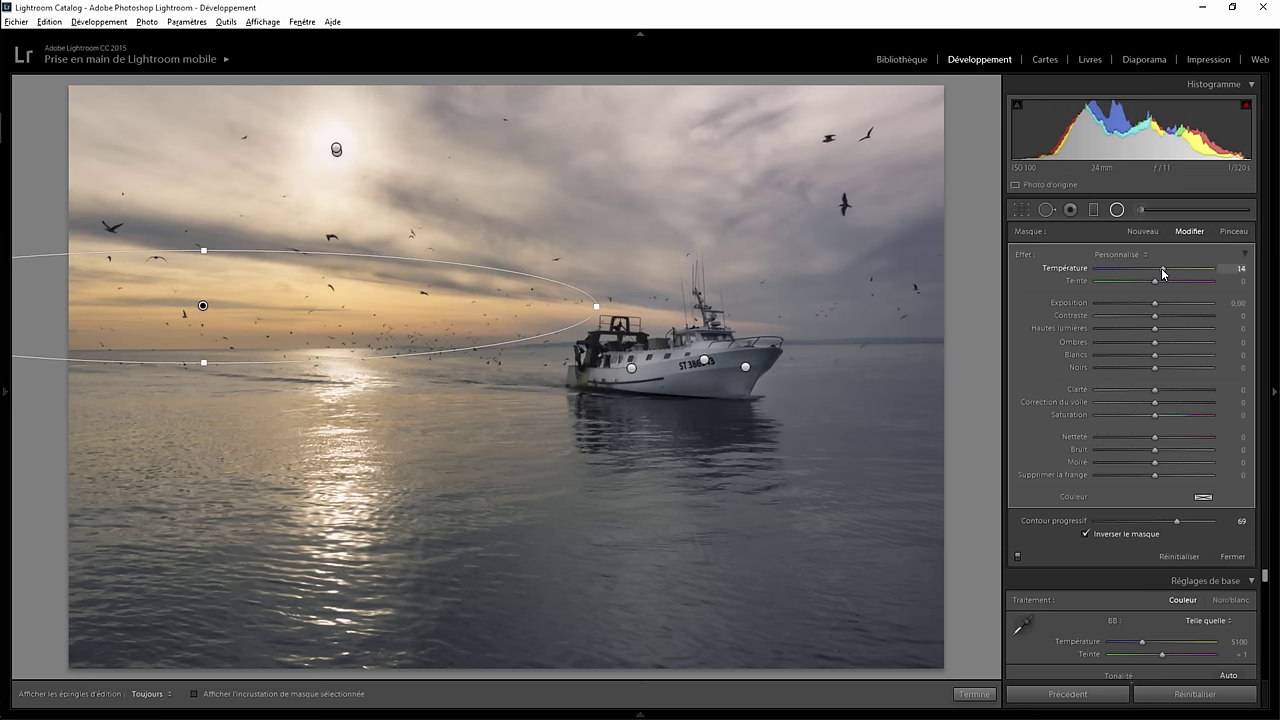
pyautogui.click(973, 694)
# - Add a circular radial filter around the boat with feather 41 and Shadows +35
pyautogui.click(1117, 209)
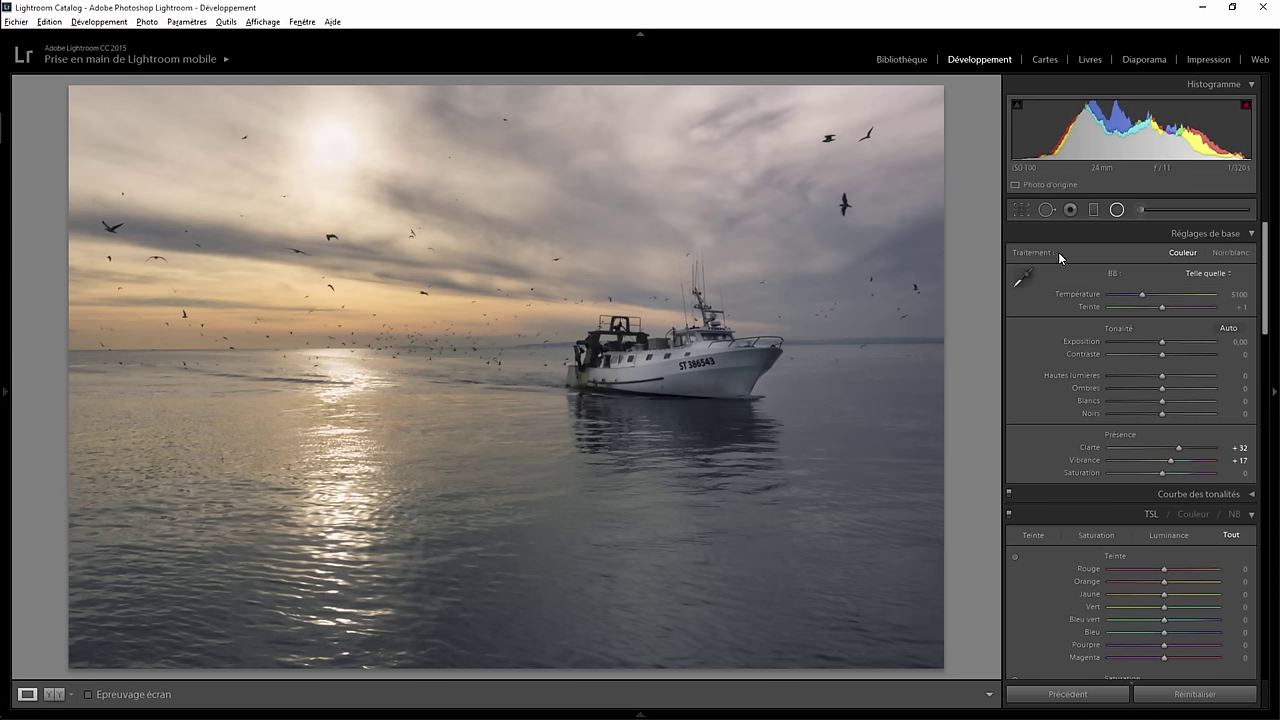
pyautogui.moveTo(677, 355); pyautogui.dragTo(896, 551)
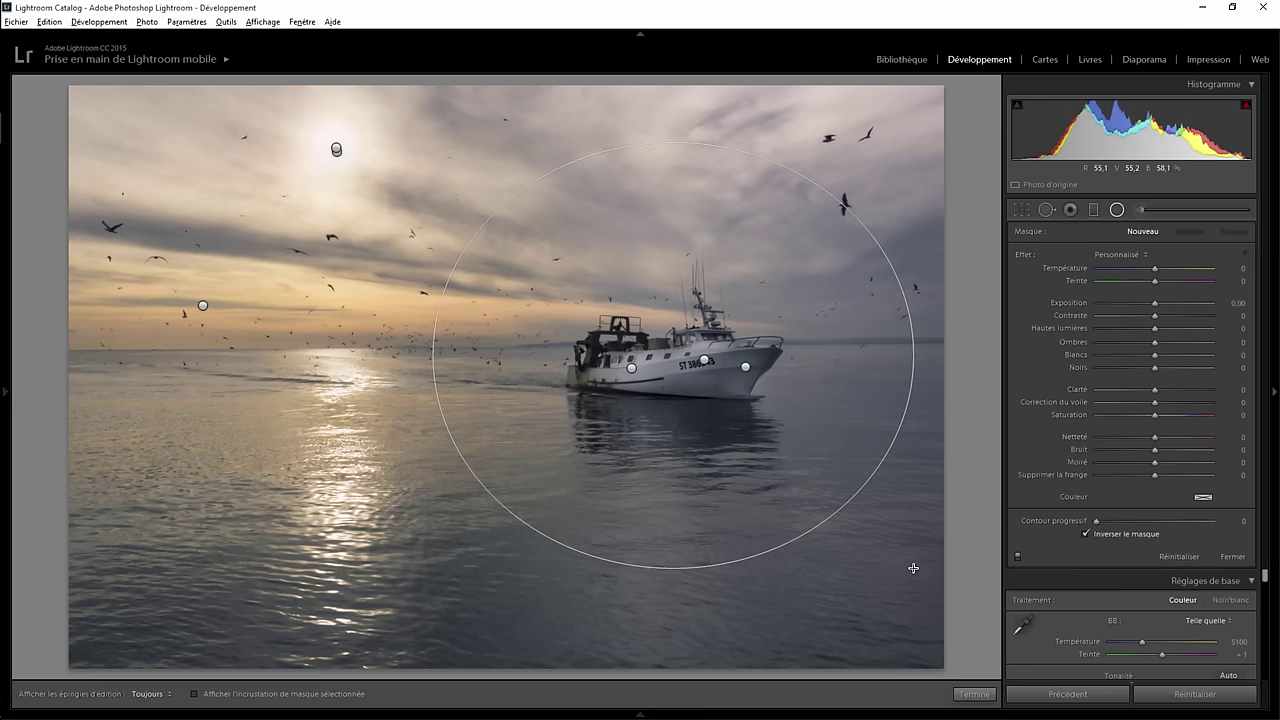
pyautogui.moveTo(896, 551); pyautogui.dragTo(913, 567)
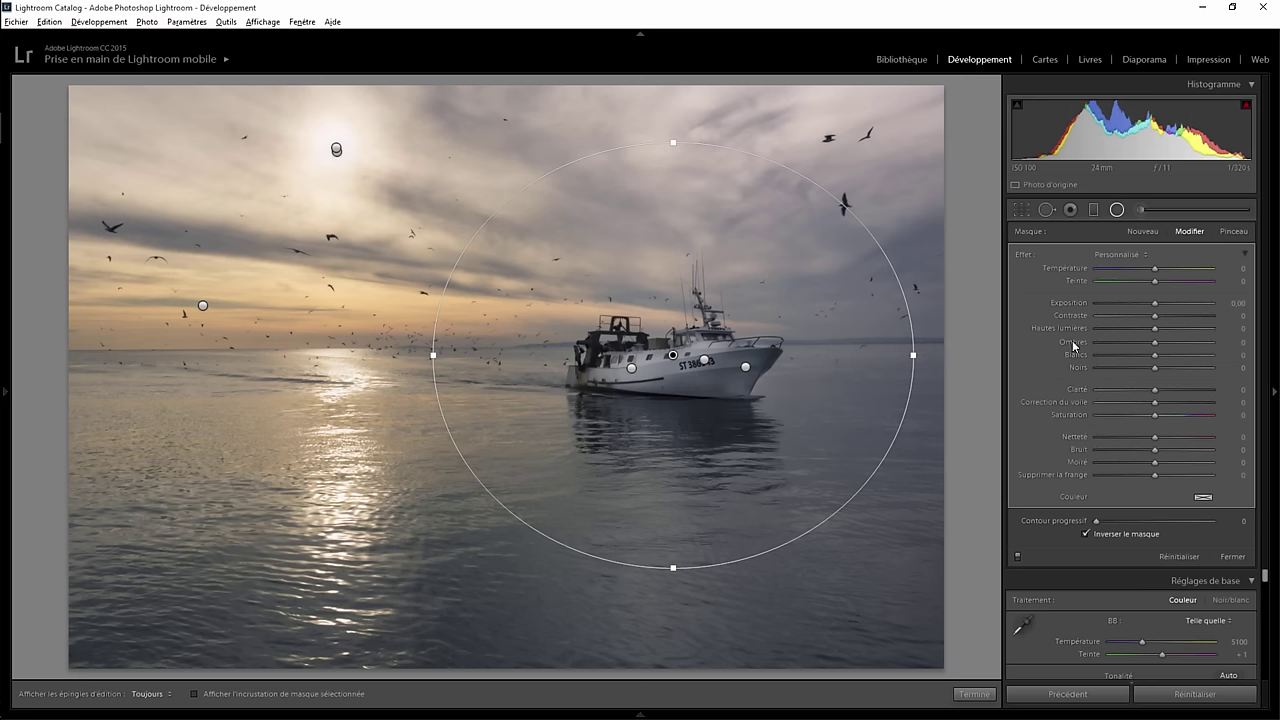
pyautogui.moveTo(1093, 521); pyautogui.dragTo(1144, 521)
pyautogui.moveTo(1176, 347)
pyautogui.mouseDown()
pyautogui.moveTo(1160, 349)
pyautogui.moveTo(1177, 352)
pyautogui.mouseUp()
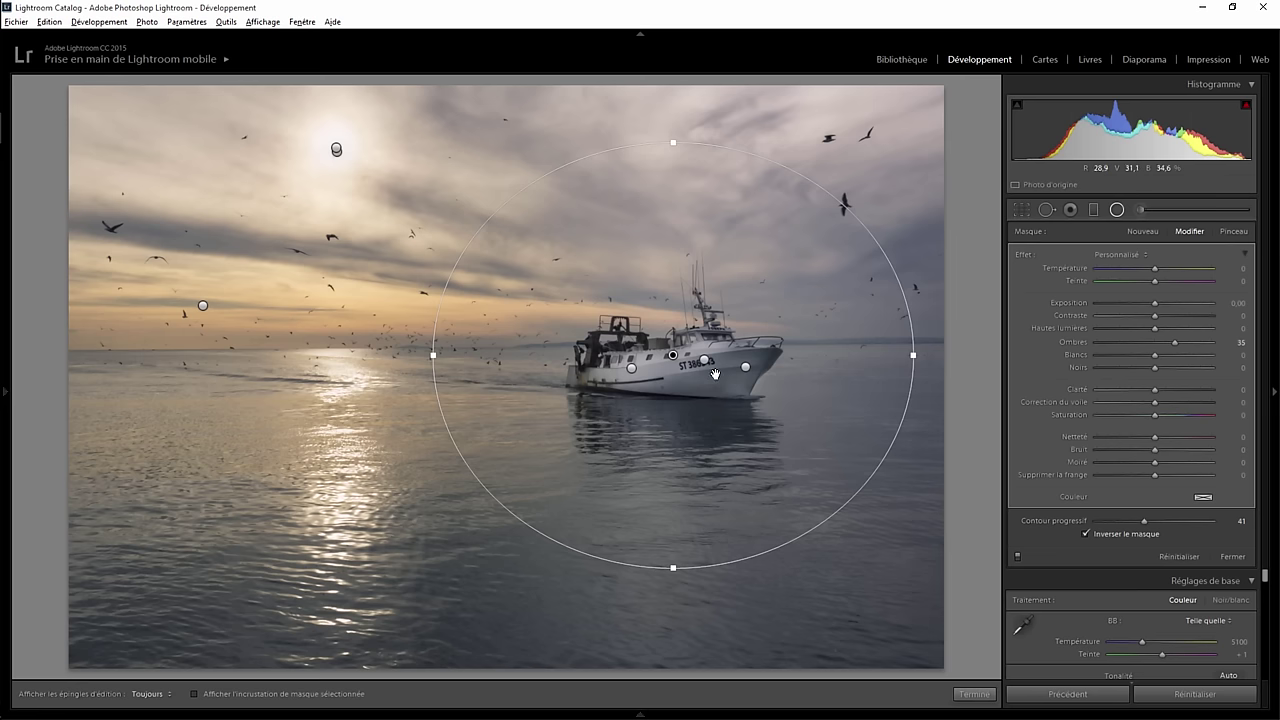
pyautogui.click(973, 694)
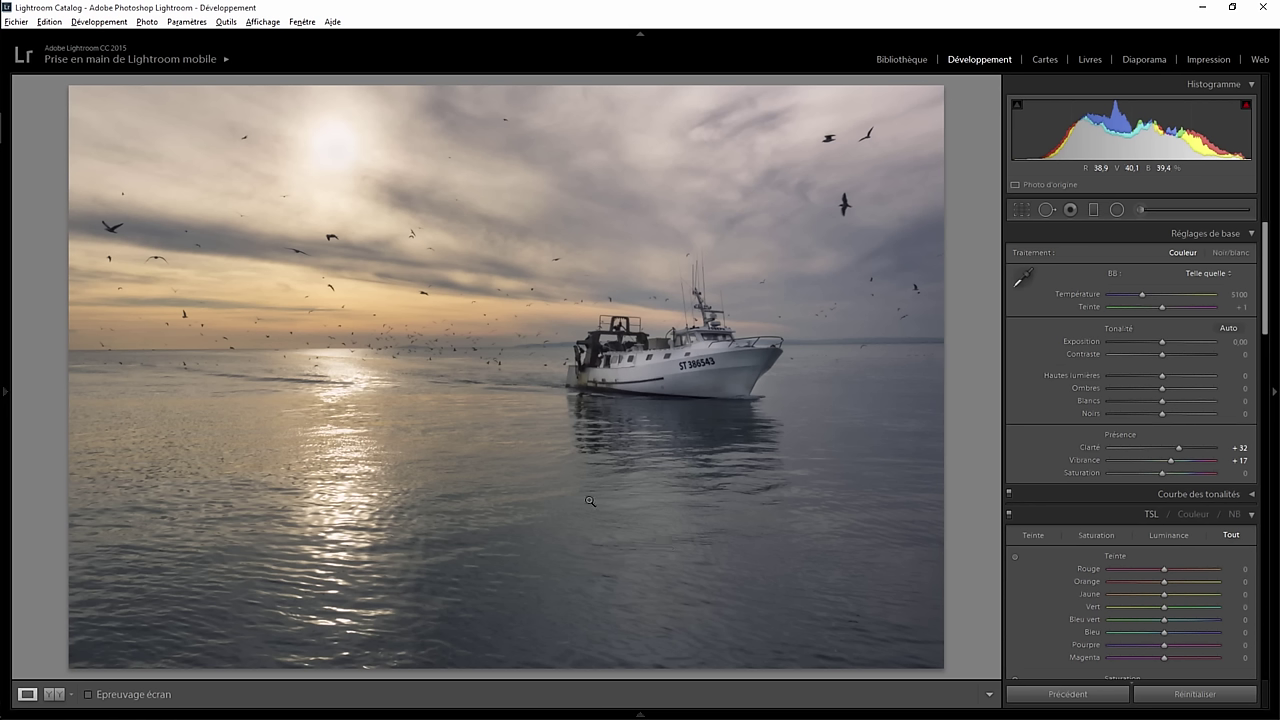
pyautogui.press('\\')
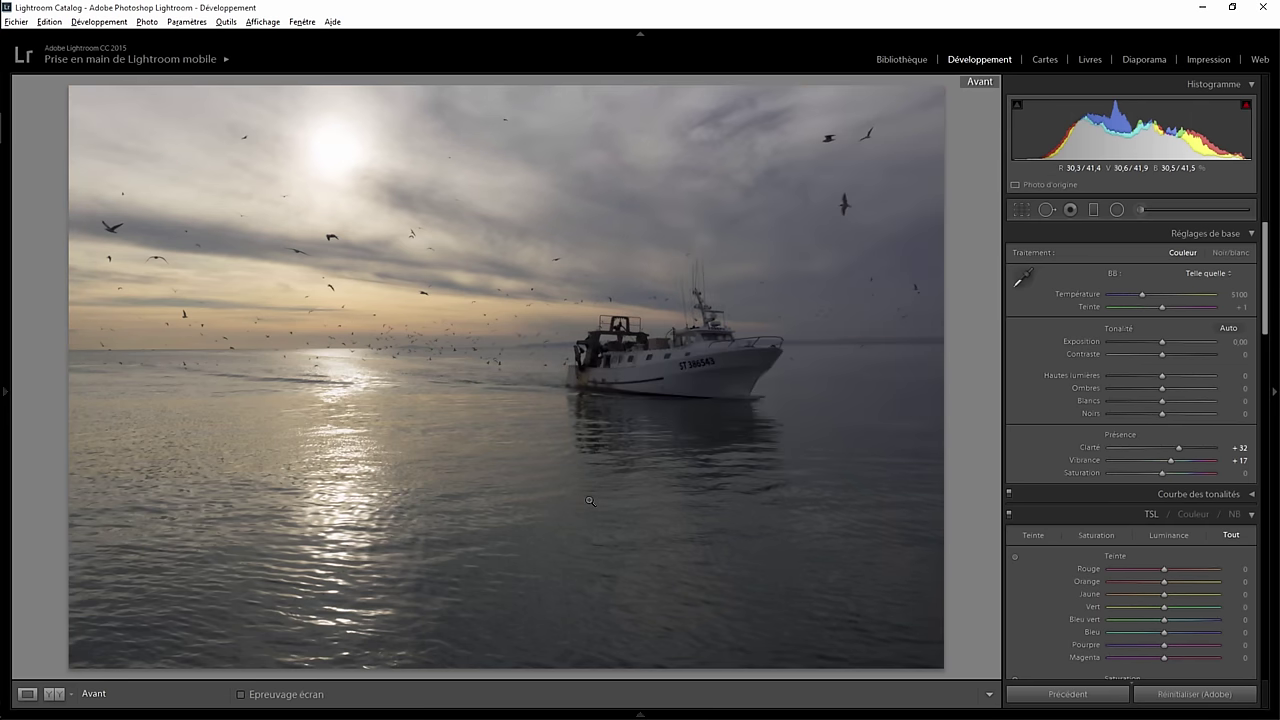
pyautogui.press('\\')
pyautogui.press('\\')
pyautogui.press('\\')
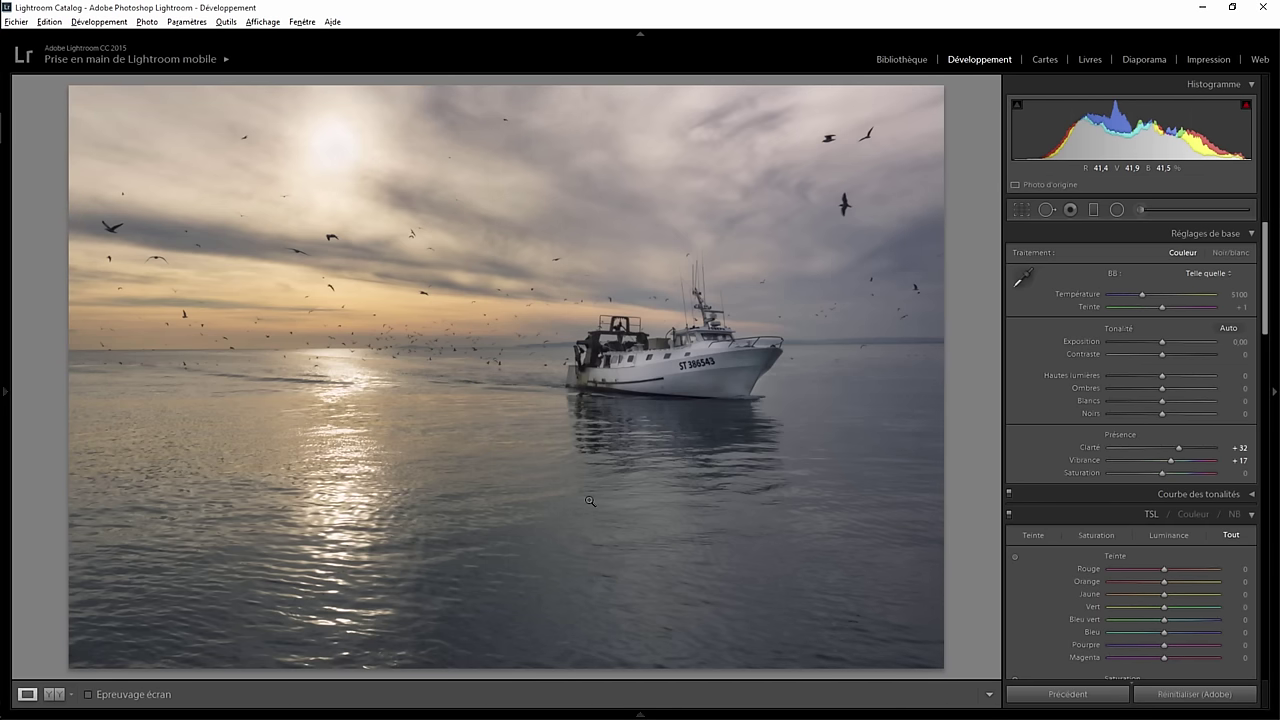
pyautogui.press('\\')
pyautogui.press('\\')
pyautogui.press('\\')
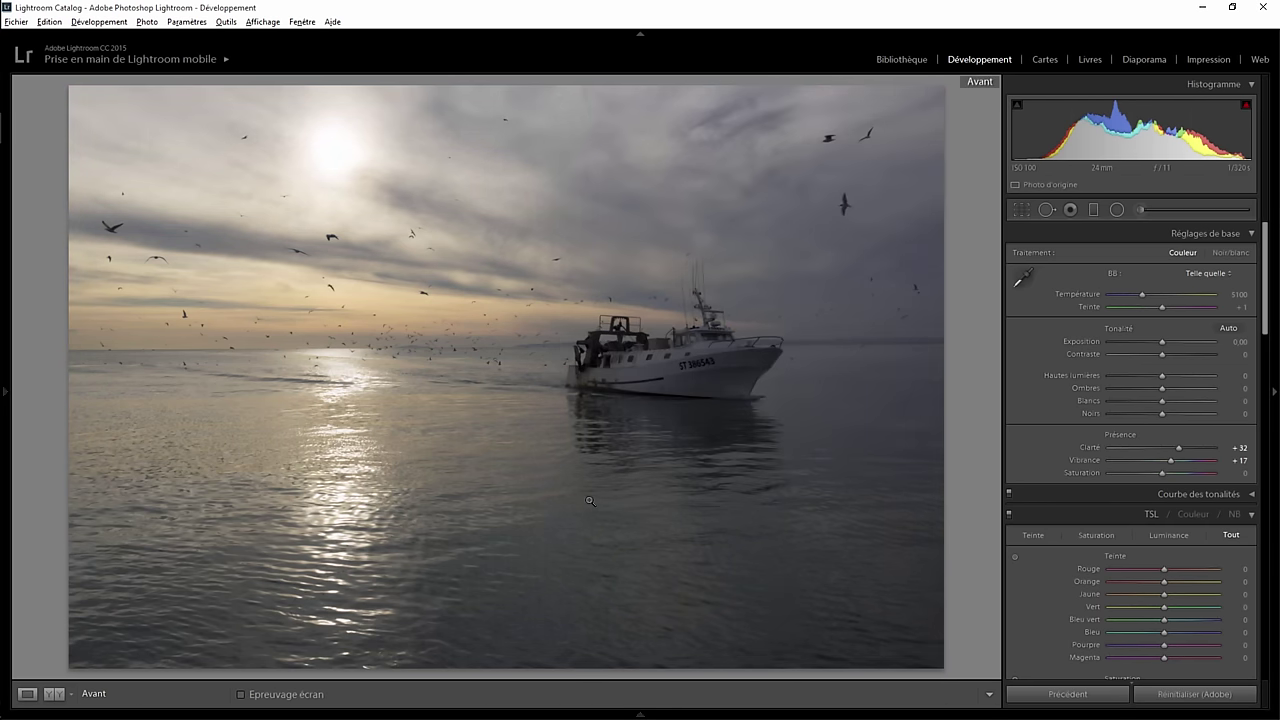
pyautogui.press('\\')
pyautogui.press('\\')
pyautogui.press('\\')
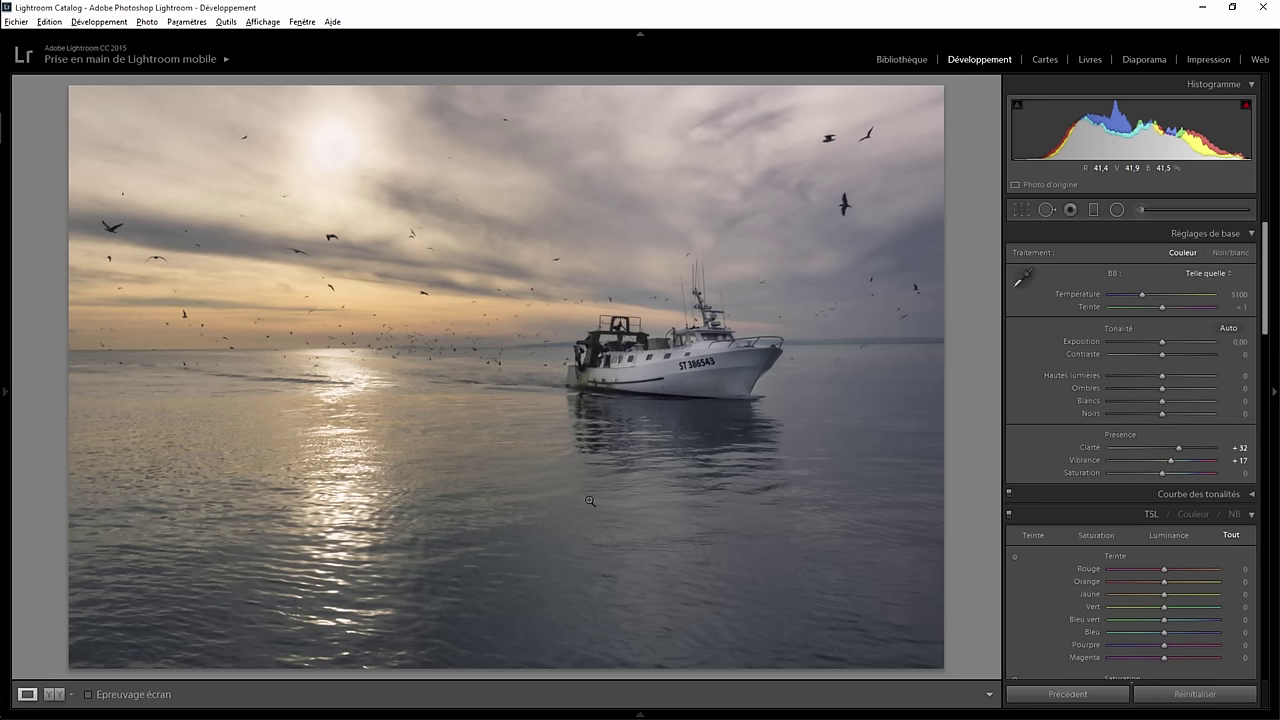
# - Widen and shift the +0.72 exposure graduated filter across the boat
pyautogui.click(1088, 211)
pyautogui.click(555, 353)
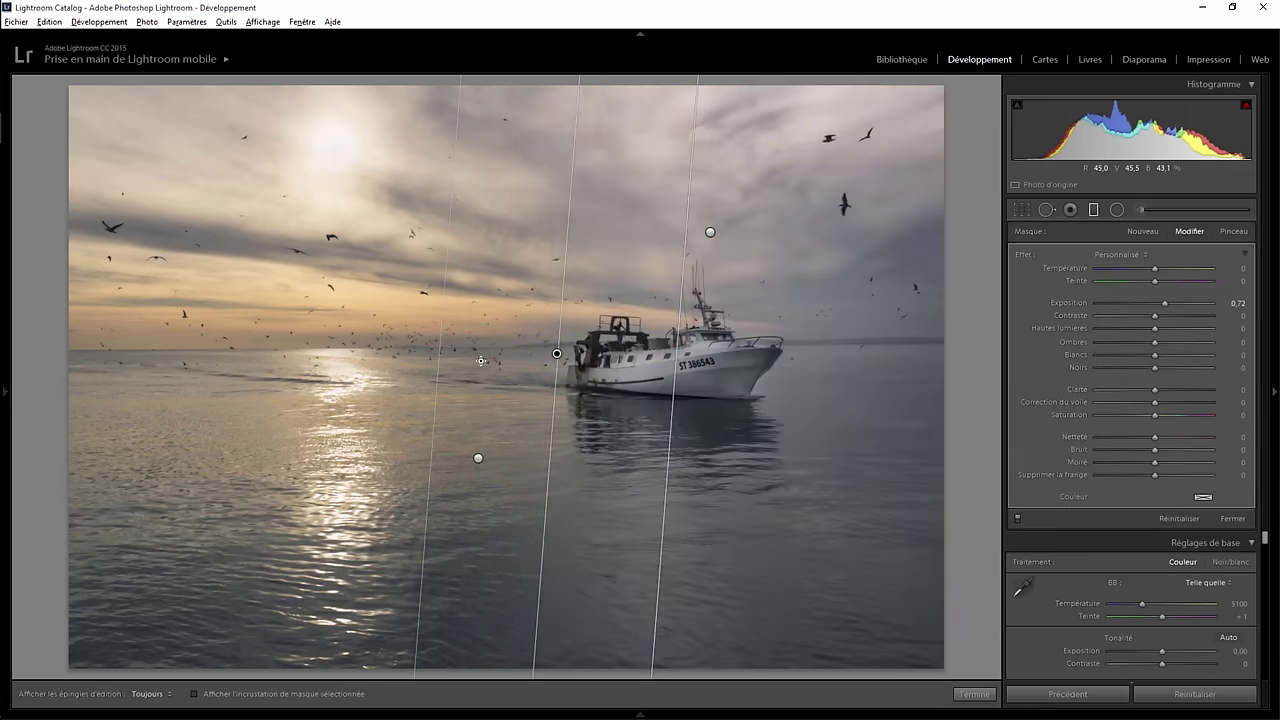
pyautogui.moveTo(439, 368)
pyautogui.mouseDown()
pyautogui.moveTo(484, 348)
pyautogui.moveTo(550, 357)
pyautogui.mouseUp()
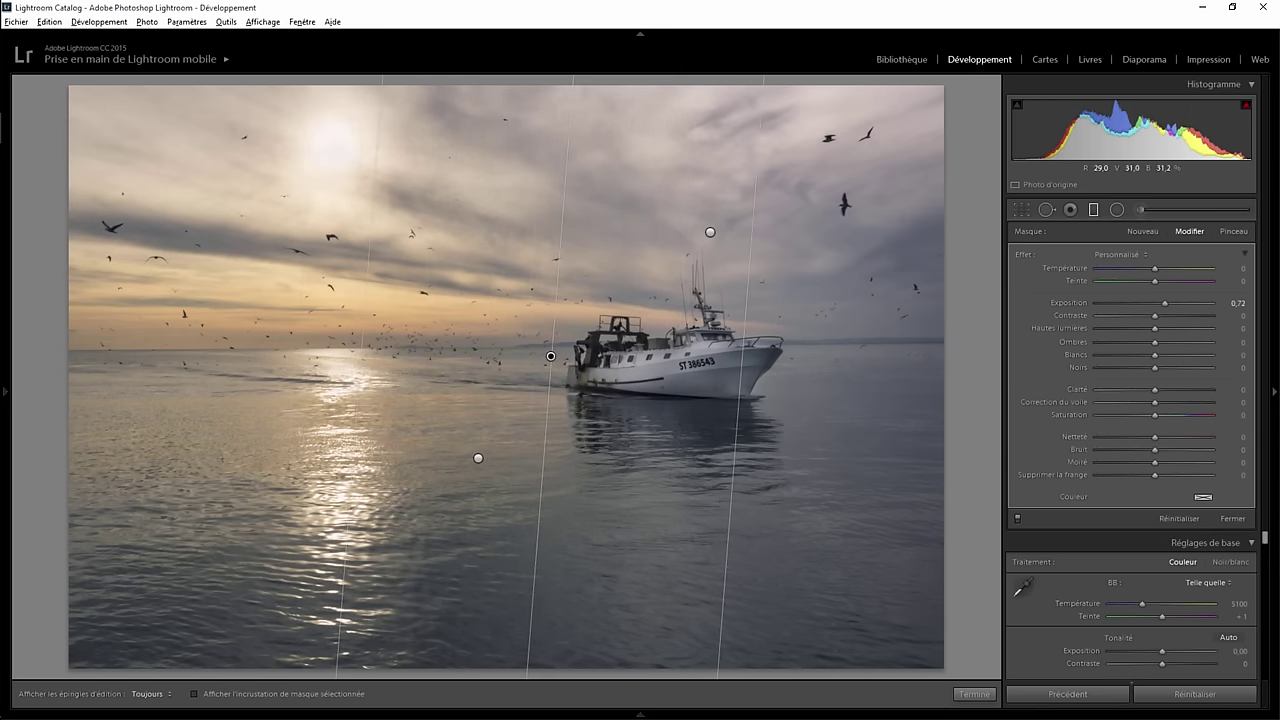
pyautogui.click(974, 693)
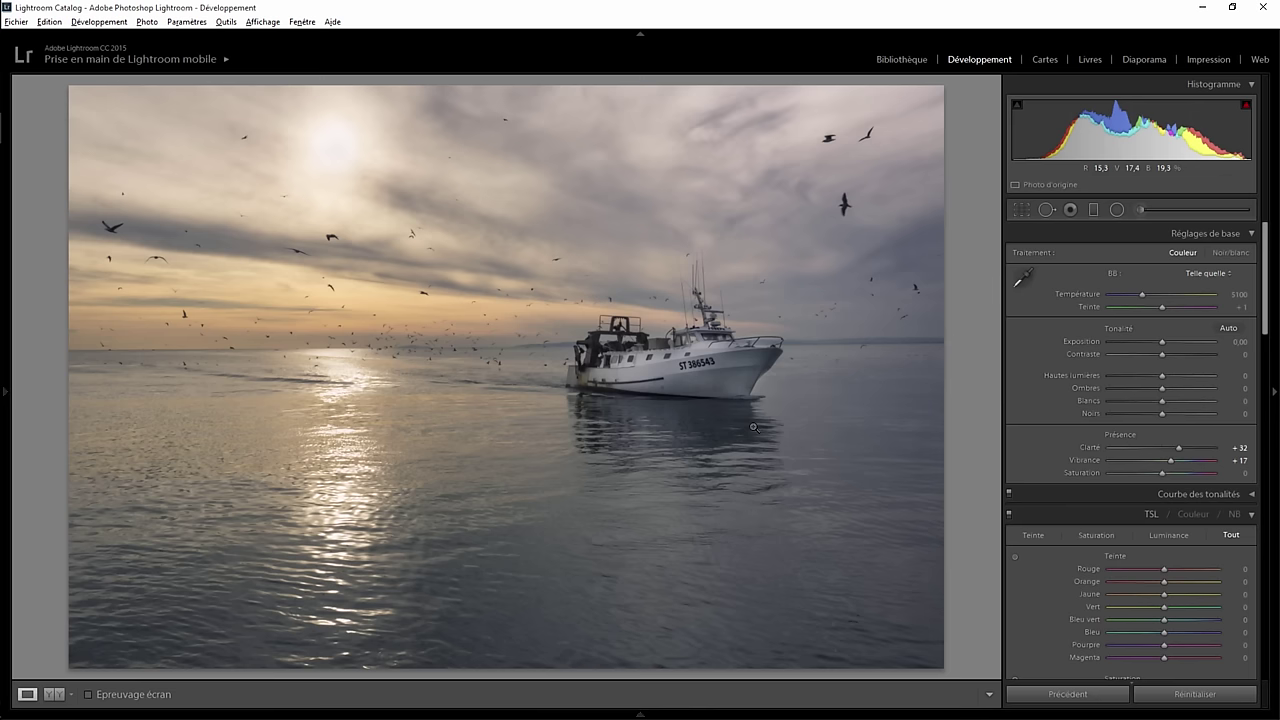
pyautogui.press('\\')
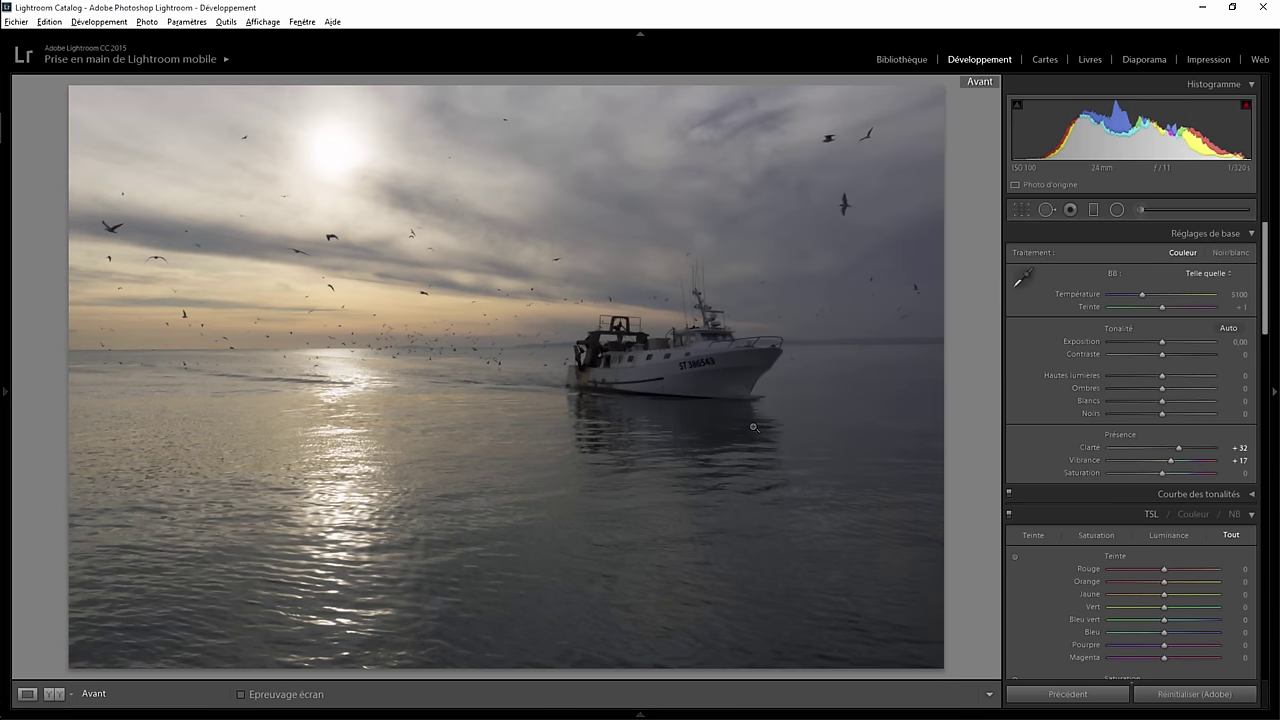
pyautogui.press('\\')
pyautogui.press('\\')
pyautogui.press('\\')
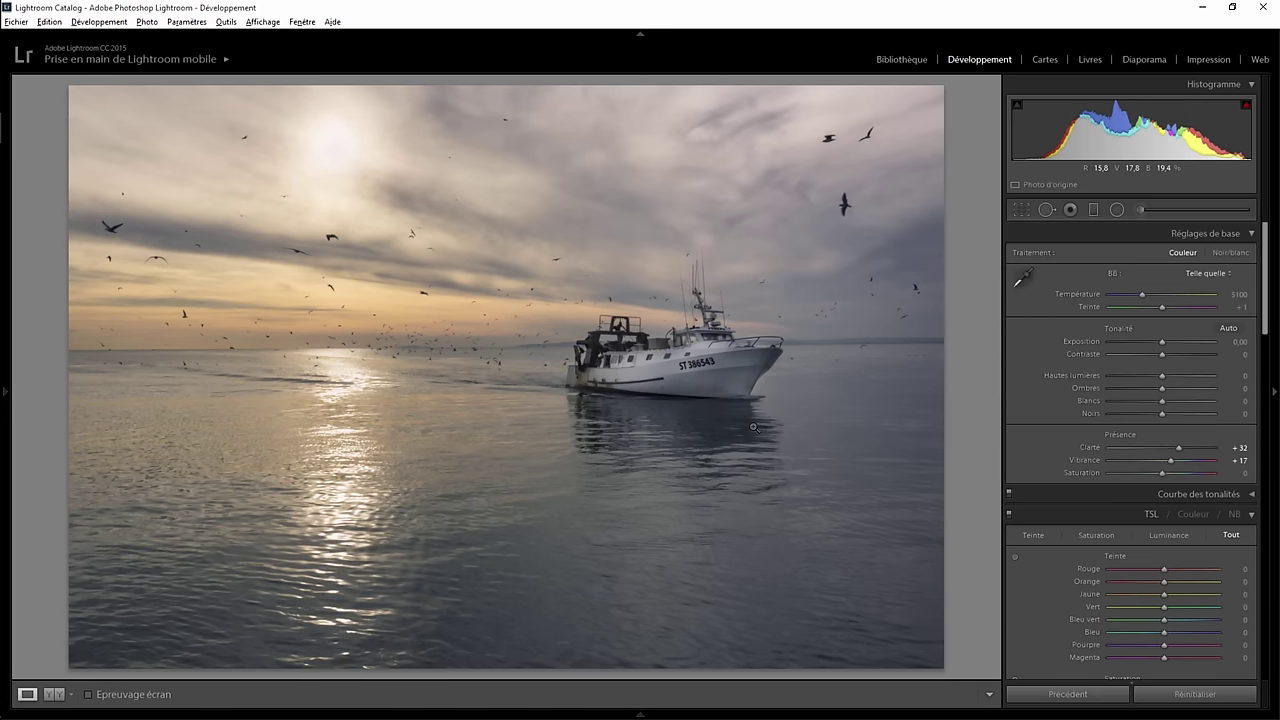